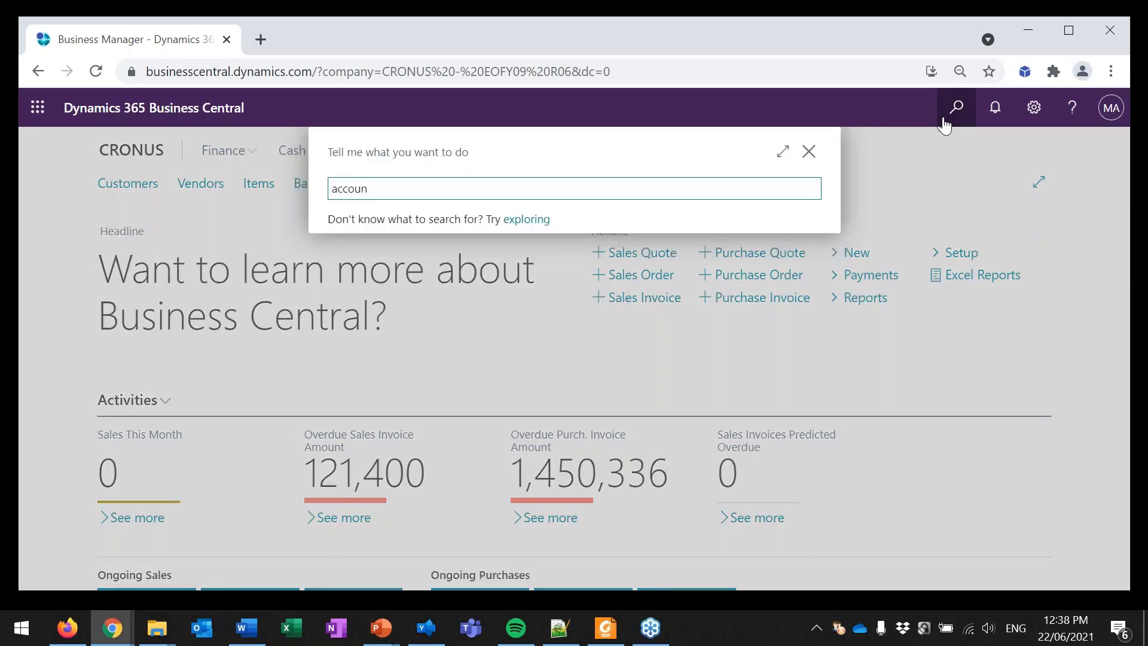
Step: Find and open the Accounting Periods list, select the November 2020 period and make the list editable
{"action": "type", "text": "pe"}
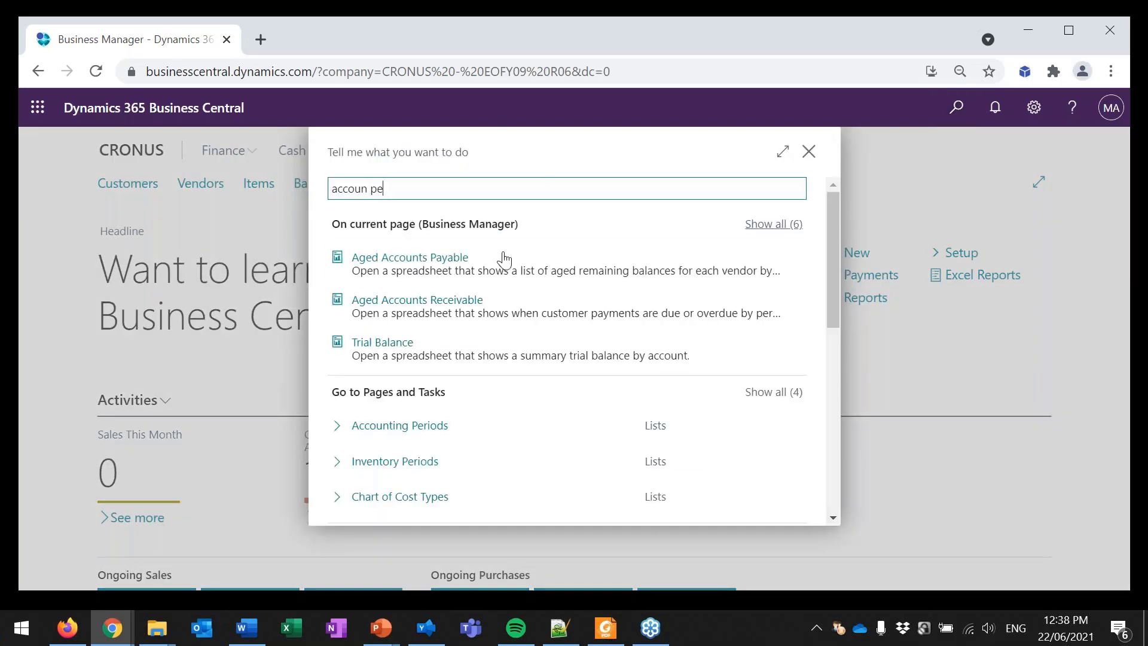
{"action": "left_click", "coordinate": [794, 424]}
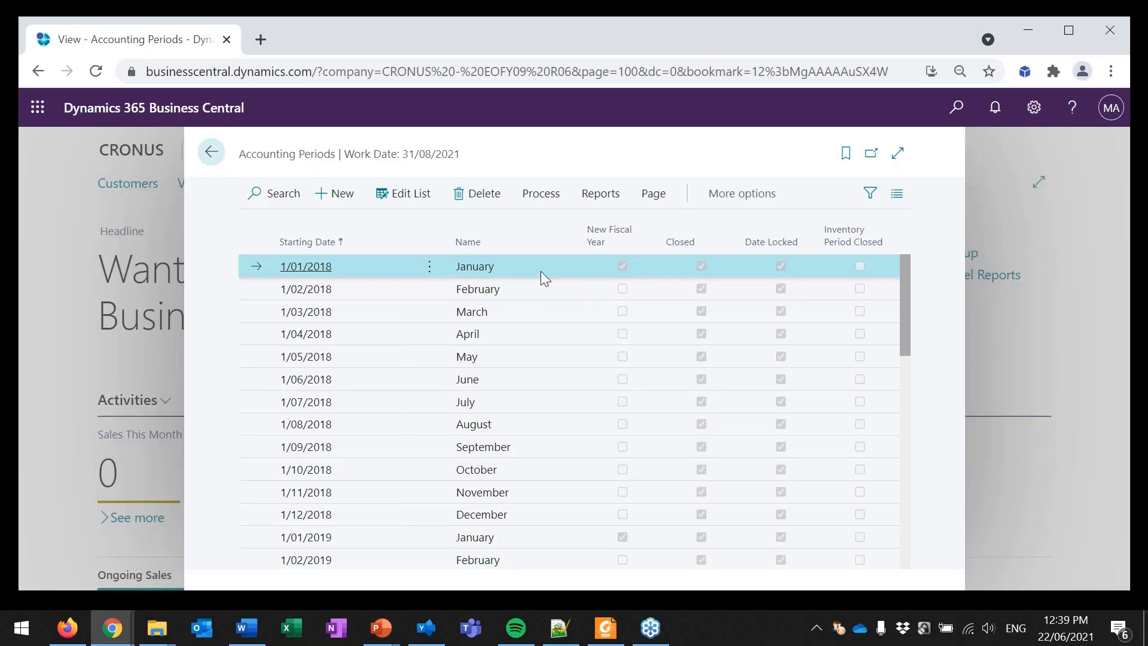
{"action": "scroll", "coordinate": [542, 275], "scroll_direction": "down", "scroll_amount": 3}
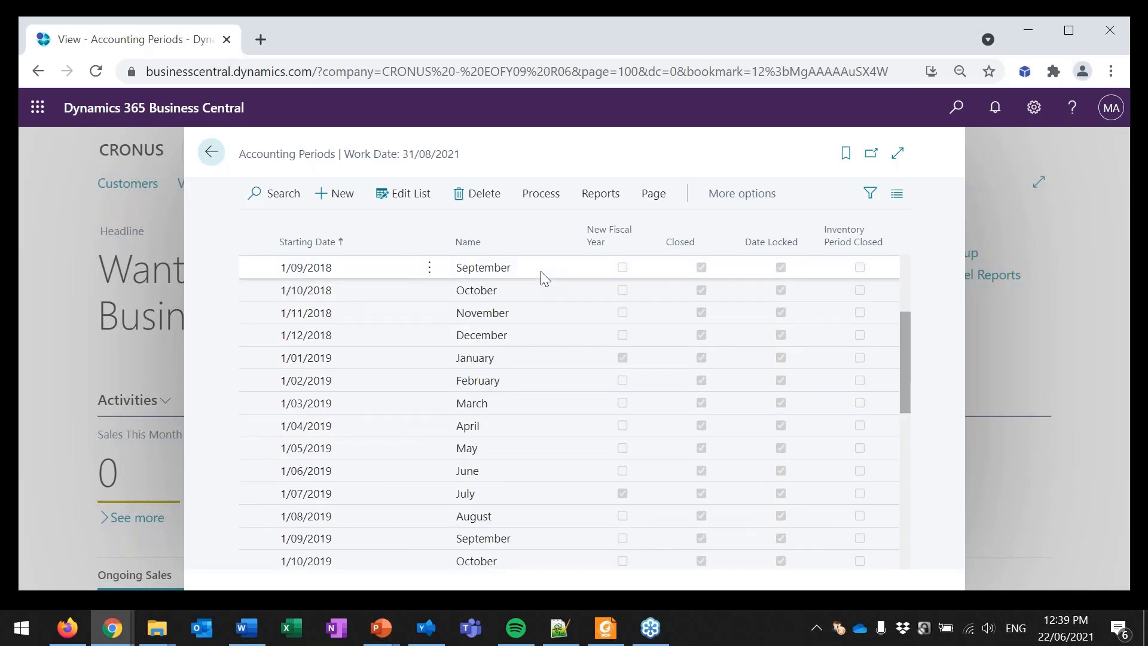
{"action": "scroll", "coordinate": [542, 276], "scroll_direction": "down", "scroll_amount": 2}
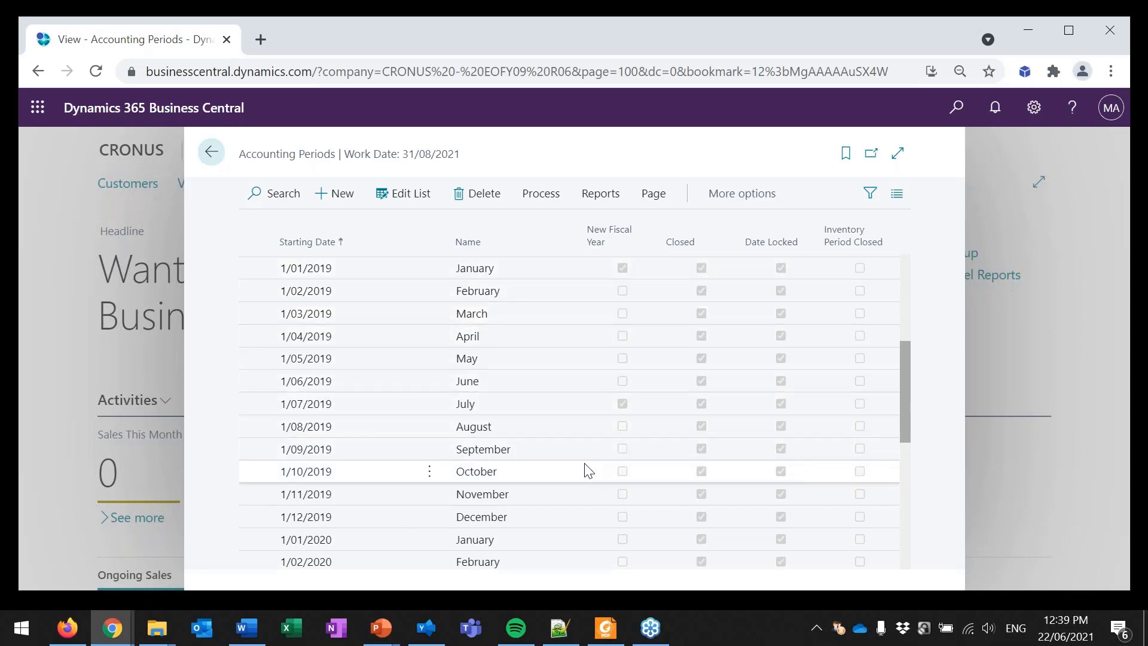
{"action": "scroll", "coordinate": [574, 467], "scroll_direction": "down", "scroll_amount": 2}
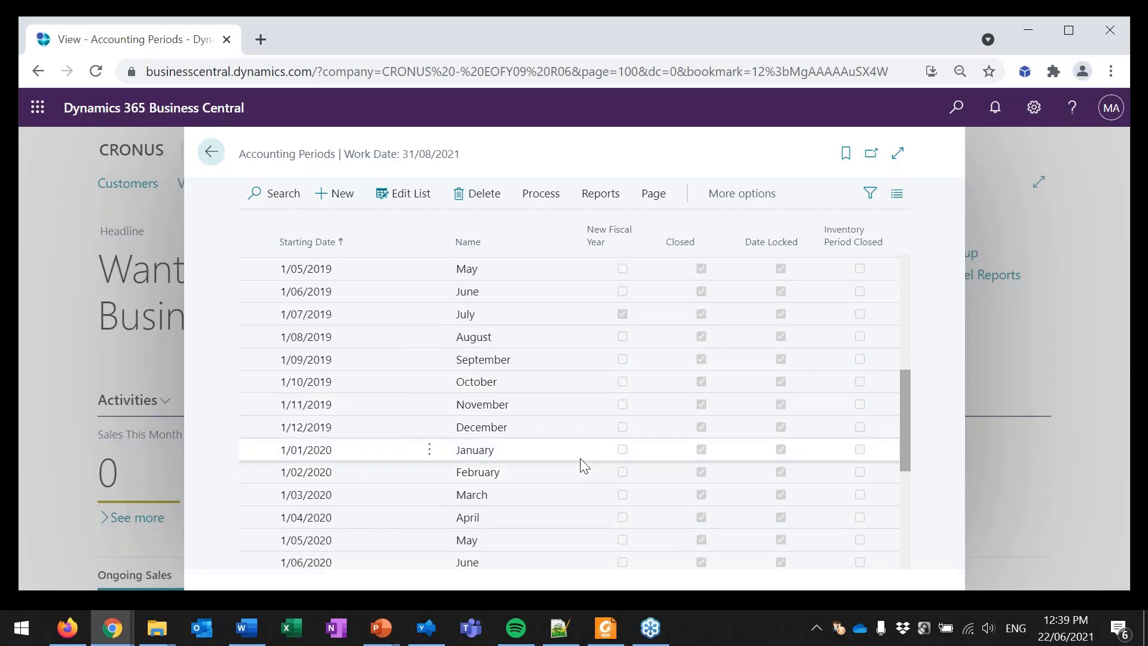
{"action": "scroll", "coordinate": [584, 467], "scroll_direction": "down", "scroll_amount": 4}
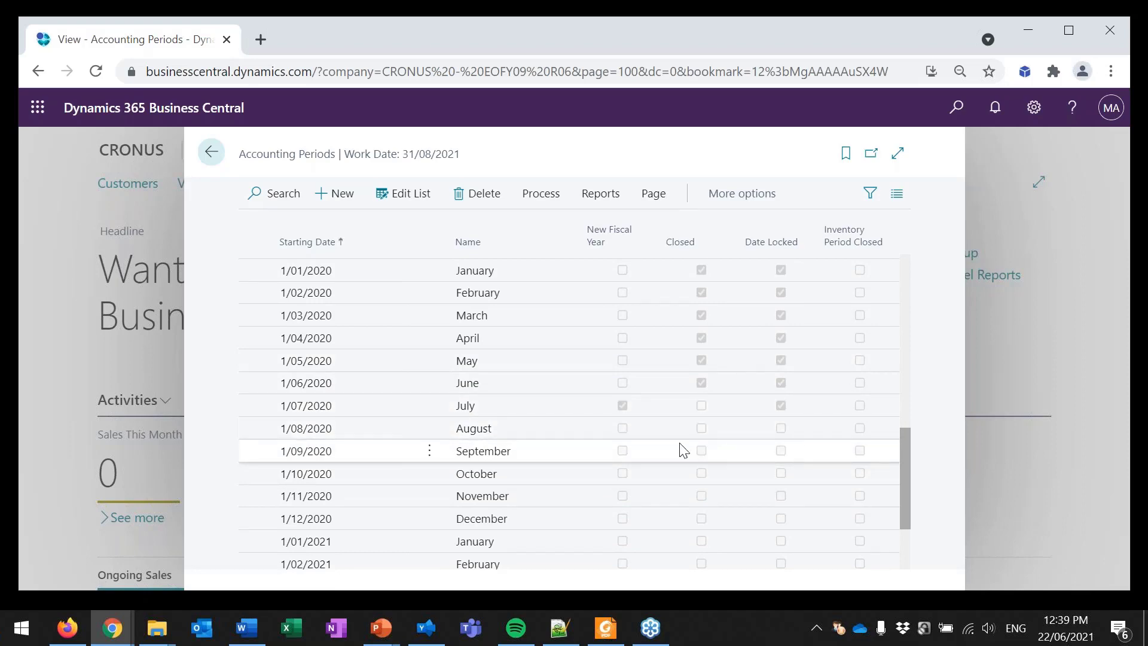
{"action": "scroll", "coordinate": [653, 449], "scroll_direction": "down", "scroll_amount": 2}
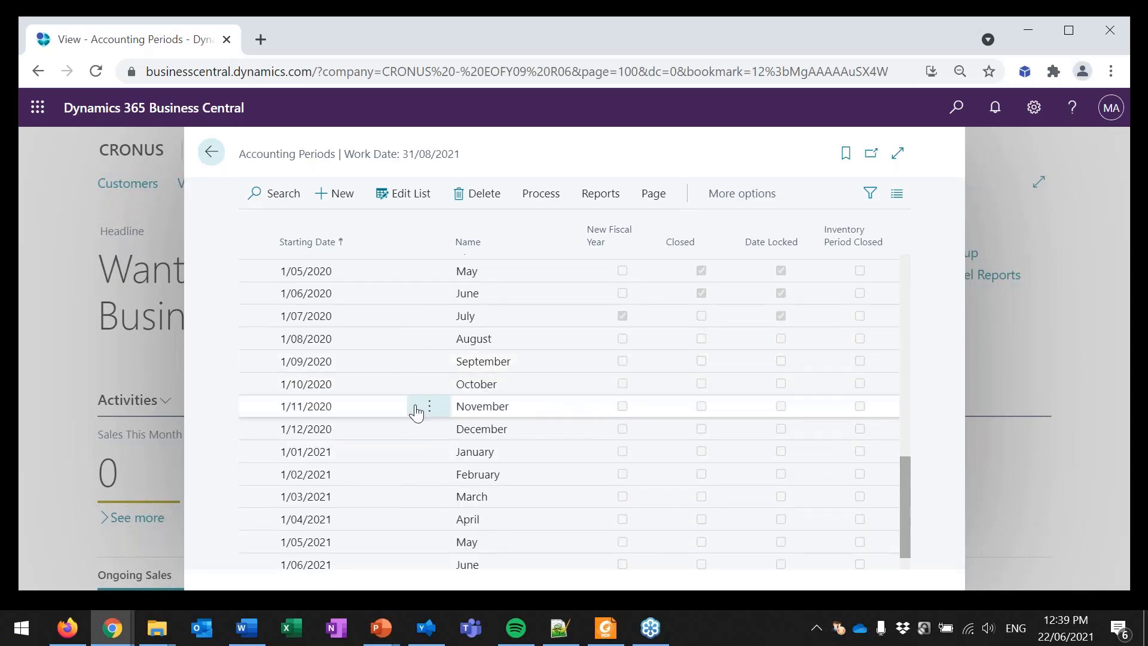
{"action": "left_click", "coordinate": [310, 409]}
{"action": "left_click", "coordinate": [397, 195]}
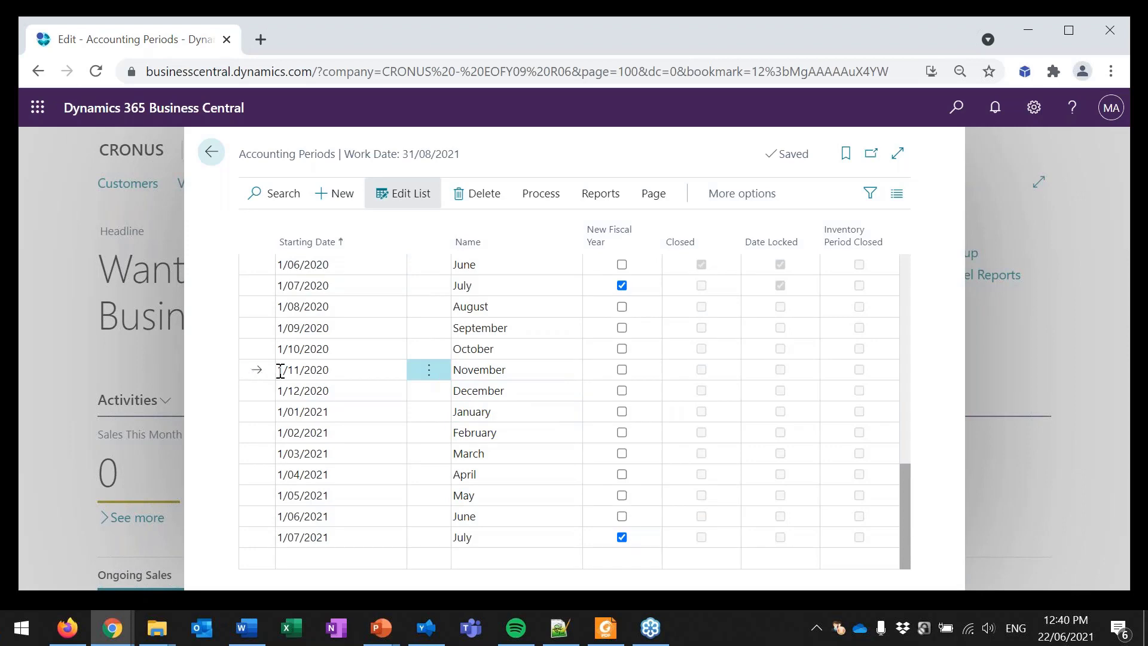
Step: Set the November 2020 period's starting date to 2/11/2020 and accept renaming the record
{"action": "left_click", "coordinate": [286, 369]}
{"action": "left_click", "coordinate": [286, 370]}
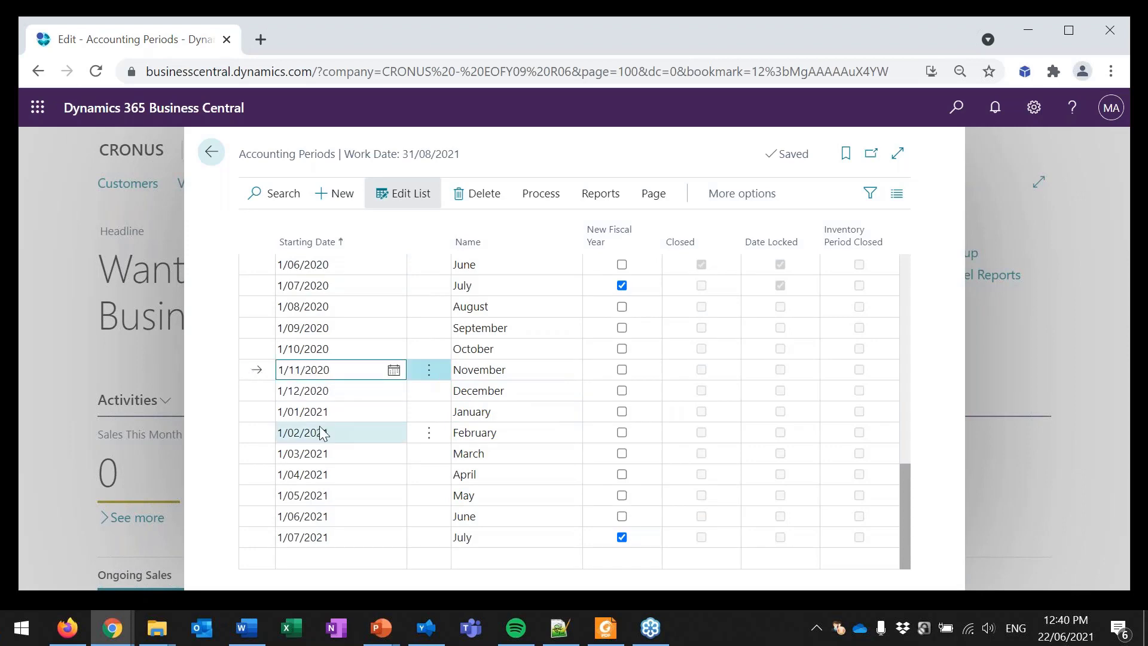
{"action": "key", "text": "BackSpace"}
{"action": "type", "text": "2"}
{"action": "key", "text": "Tab"}
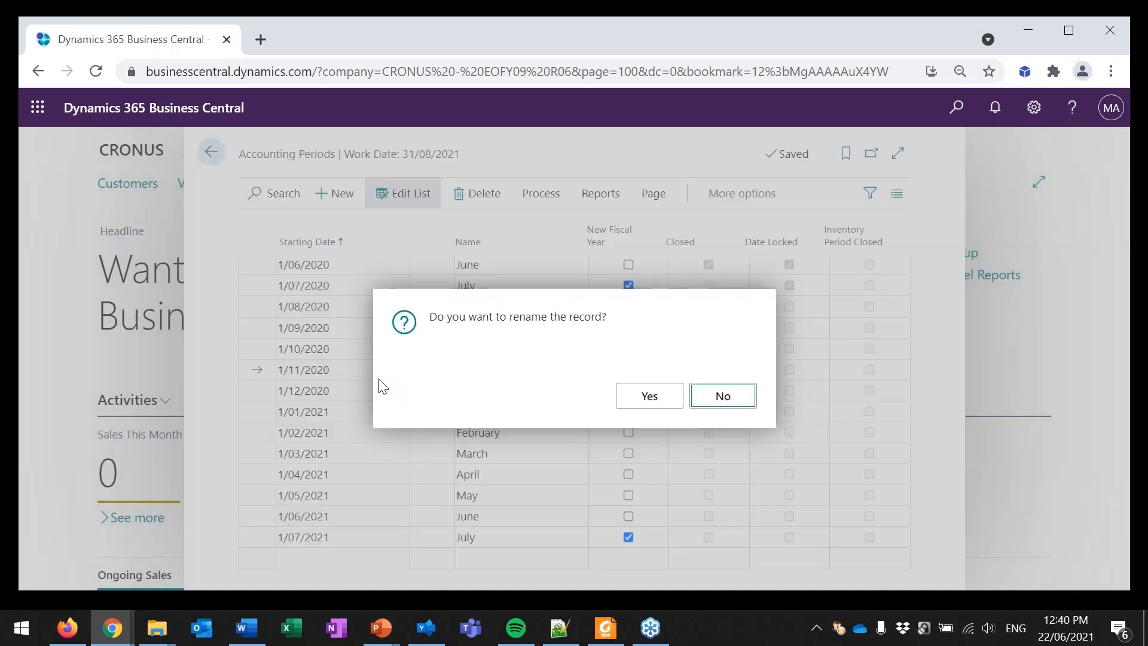
{"action": "left_click", "coordinate": [651, 396]}
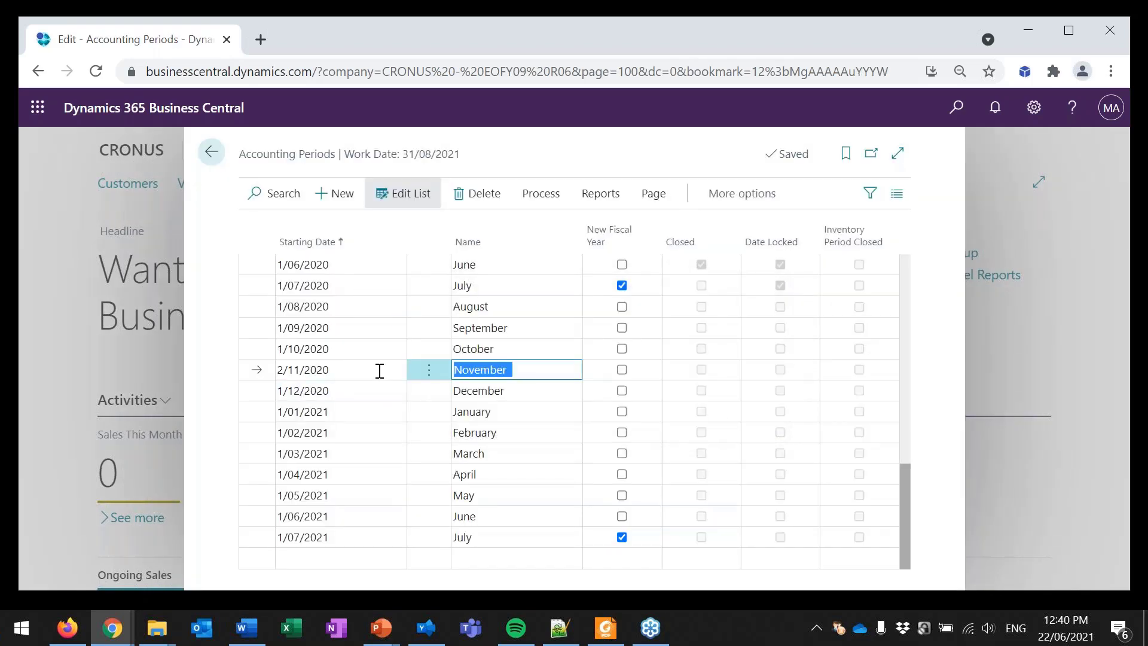
Step: Set the October 2020 period's starting date to 30/09/2020, accept renaming the record, and enter October as its name
{"action": "left_click", "coordinate": [282, 348]}
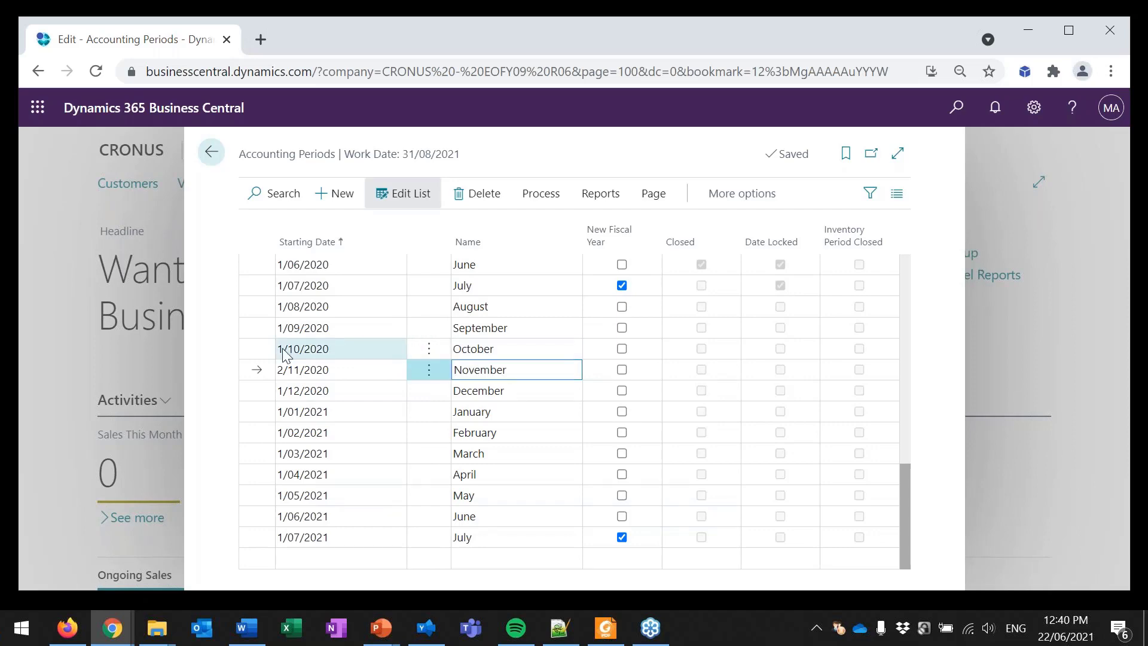
{"action": "left_click", "coordinate": [301, 348]}
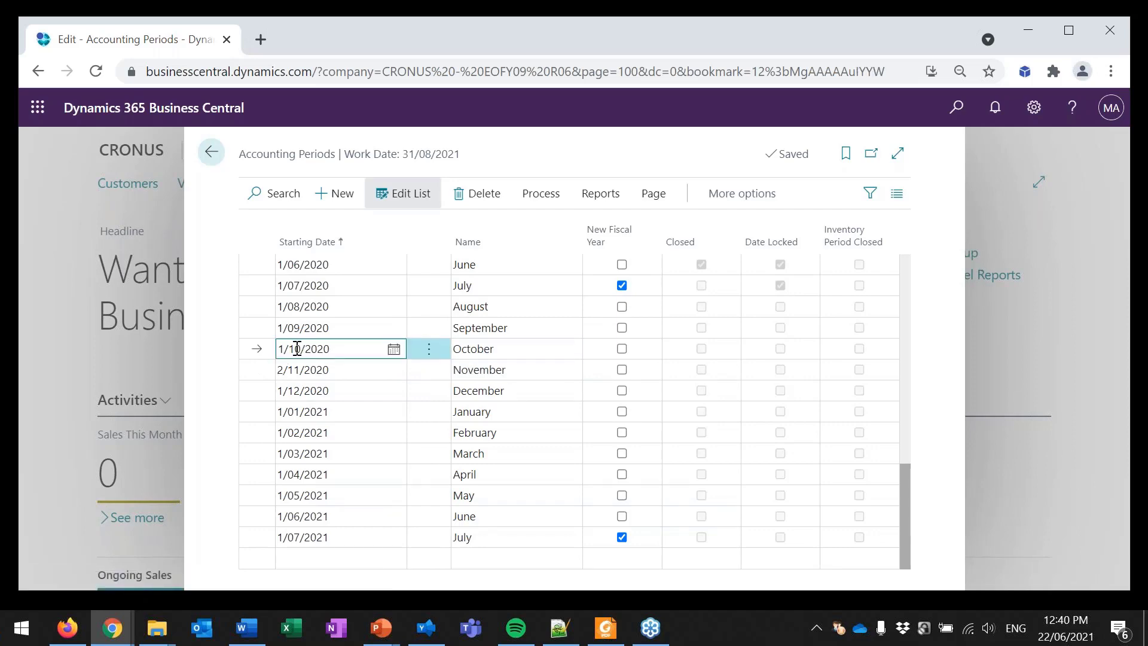
{"action": "left_click_drag", "start_coordinate": [301, 348], "coordinate": [277, 349]}
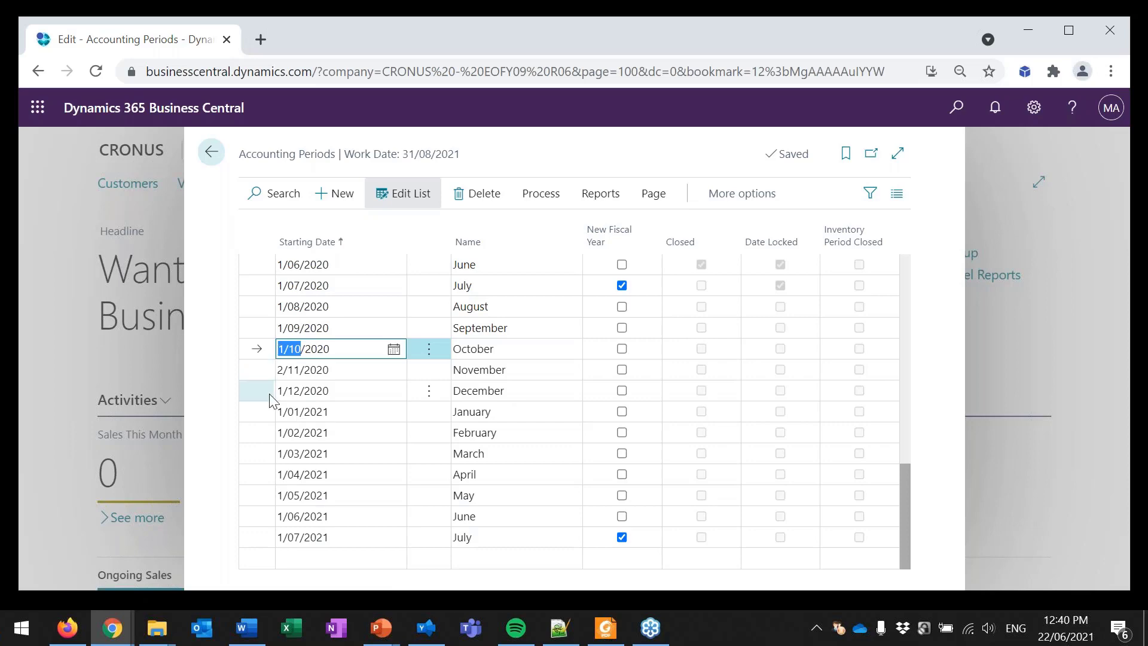
{"action": "type", "text": "30/9"}
{"action": "key", "text": "Tab"}
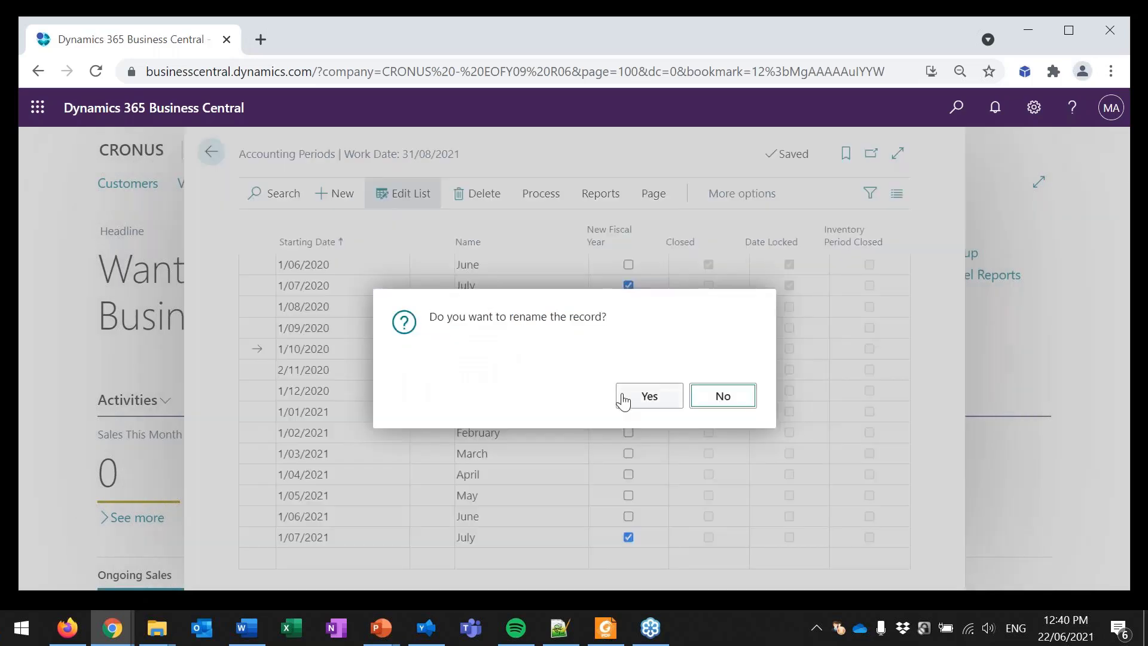
{"action": "left_click", "coordinate": [632, 409]}
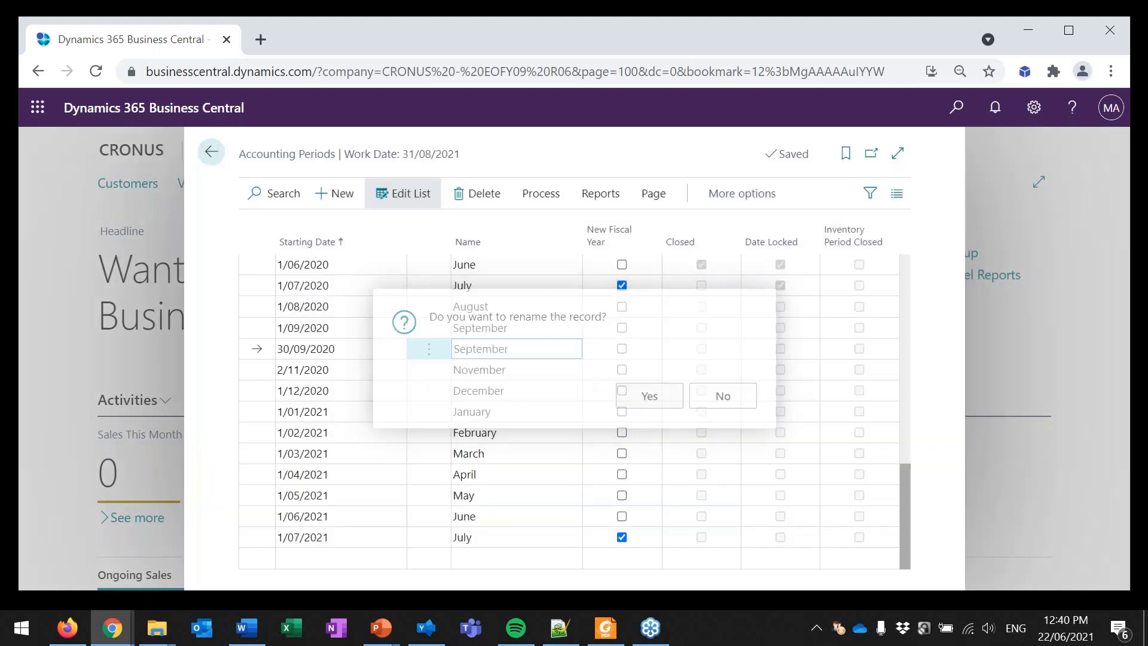
{"action": "left_click_drag", "start_coordinate": [513, 349], "coordinate": [453, 349]}
{"action": "type", "text": "October"}
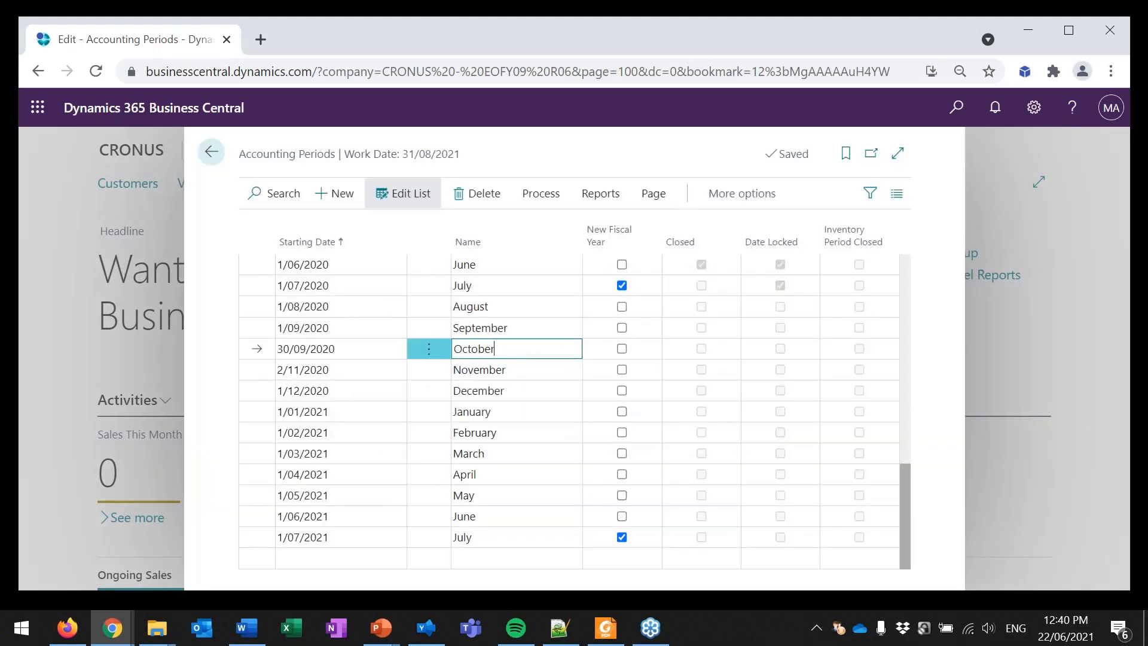
{"action": "key", "text": "Down"}
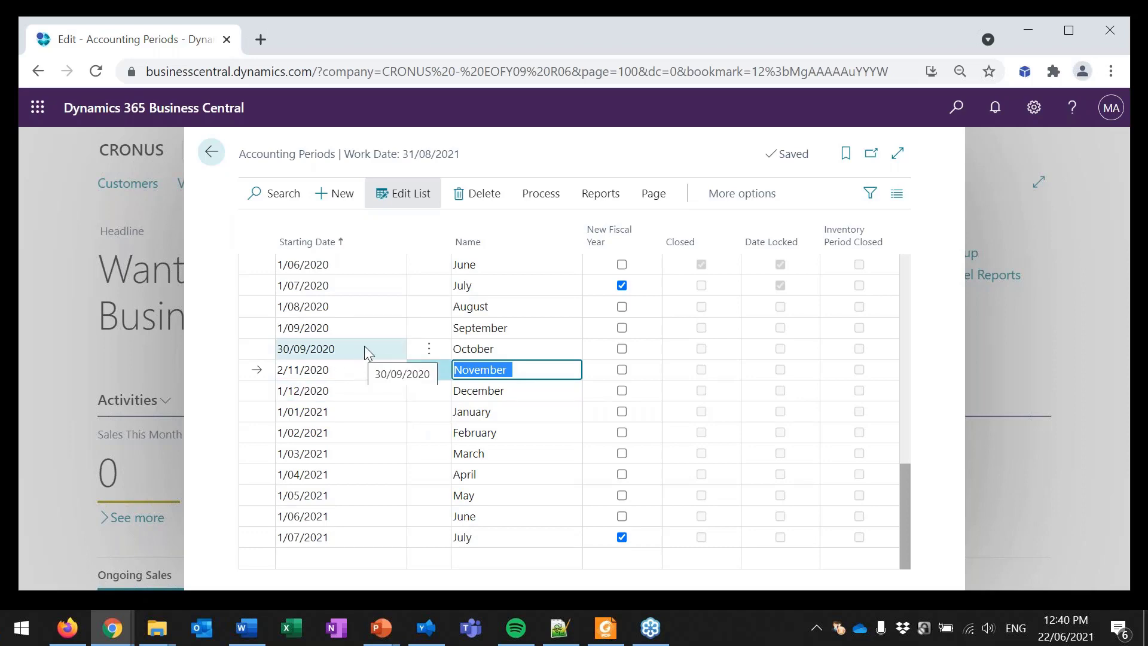
{"action": "left_click", "coordinate": [350, 348]}
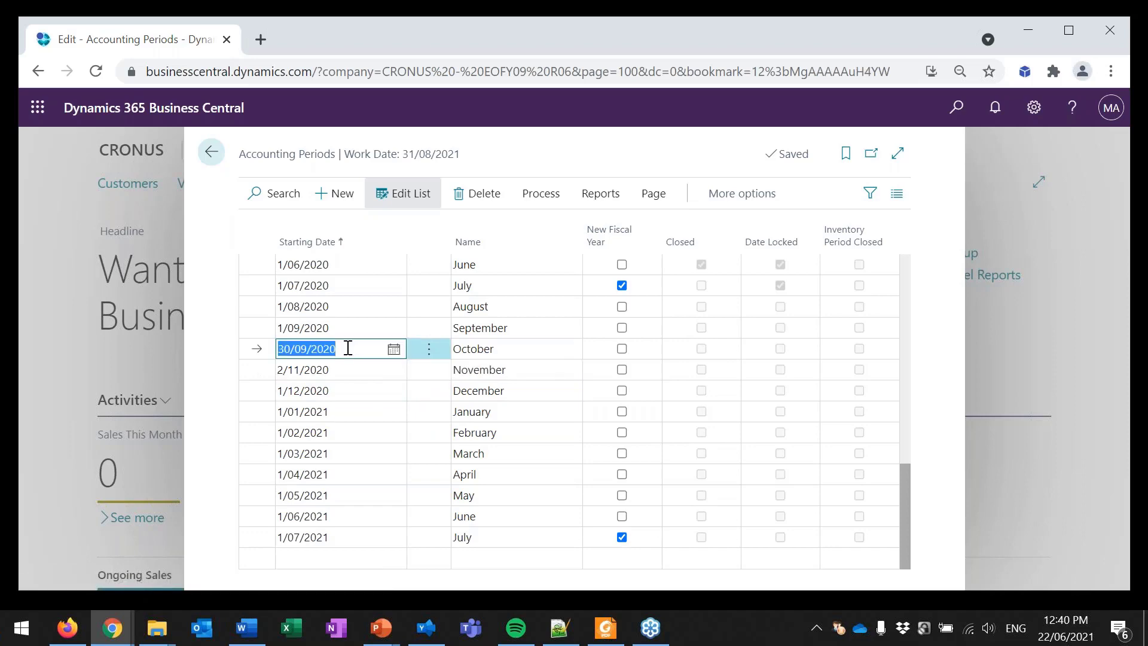
{"action": "type", "text": "1/10"}
{"action": "key", "text": "Down"}
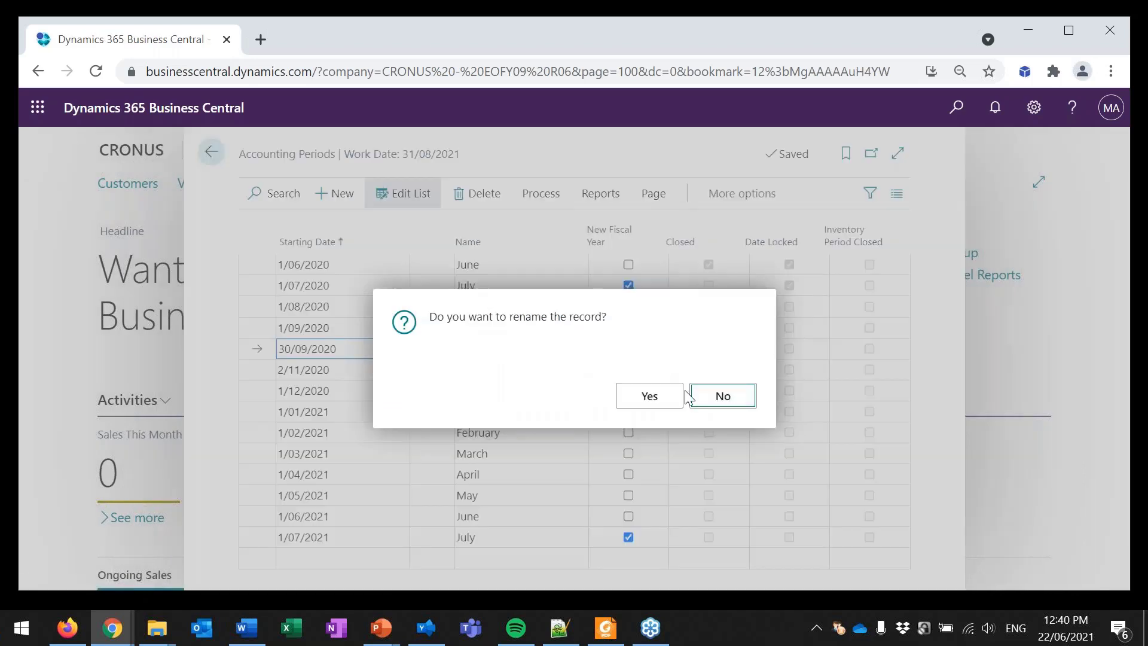
{"action": "left_click", "coordinate": [694, 396]}
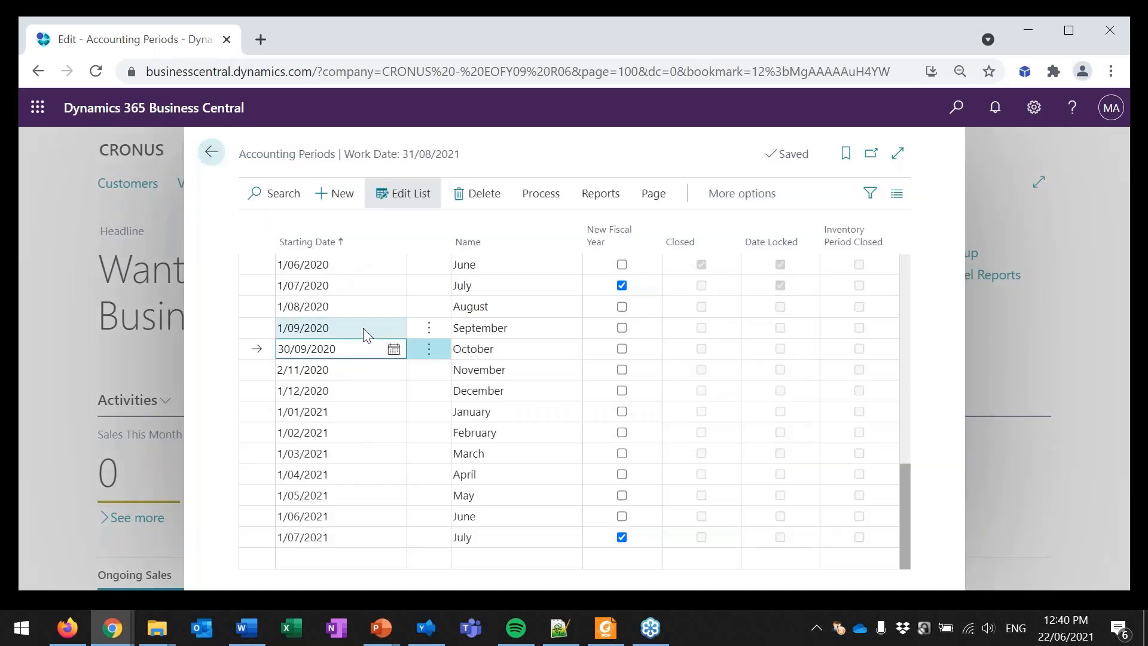
{"action": "left_click", "coordinate": [366, 331]}
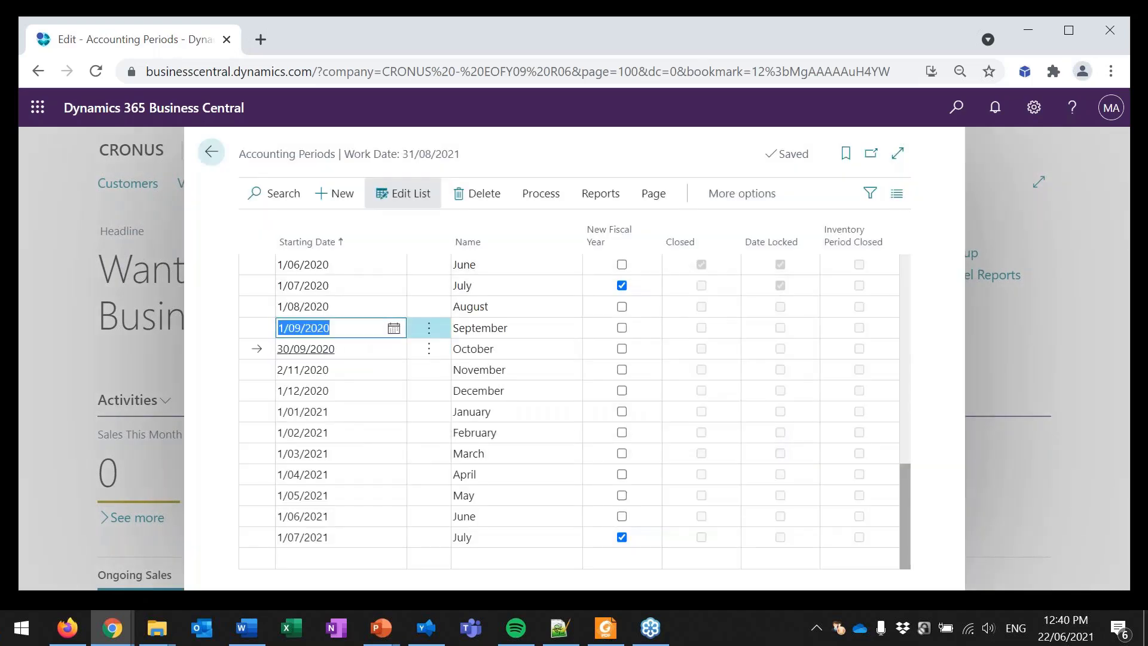
Step: Set the October period's starting date to 1/10/2020 and accept renaming the record
{"action": "left_click", "coordinate": [358, 348]}
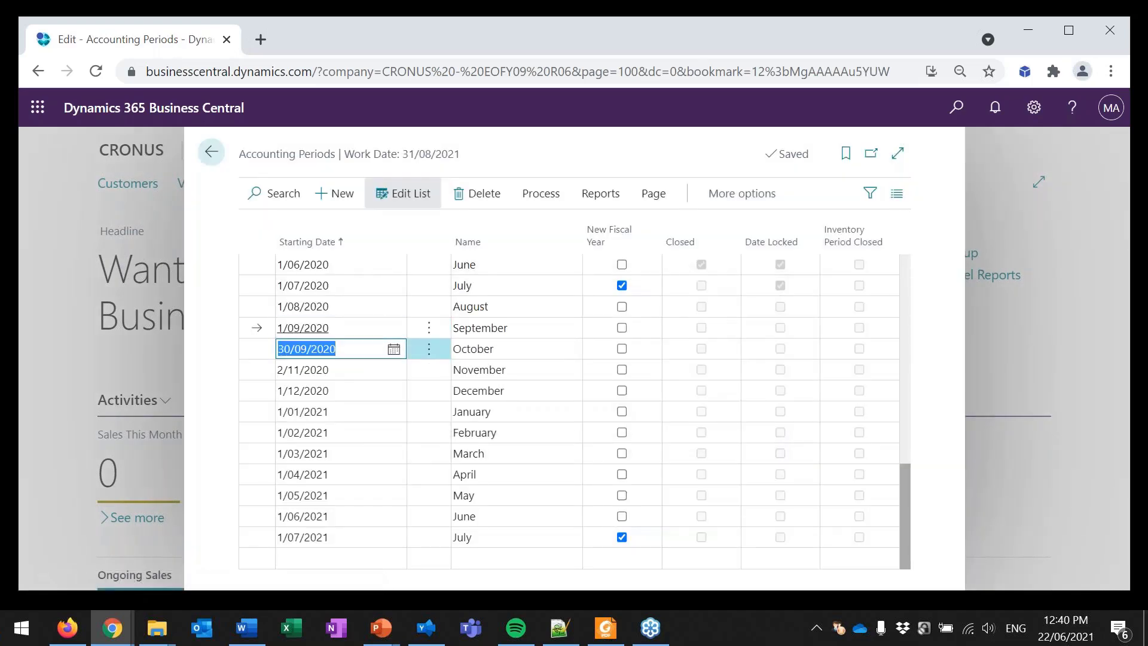
{"action": "type", "text": "1/10/20"}
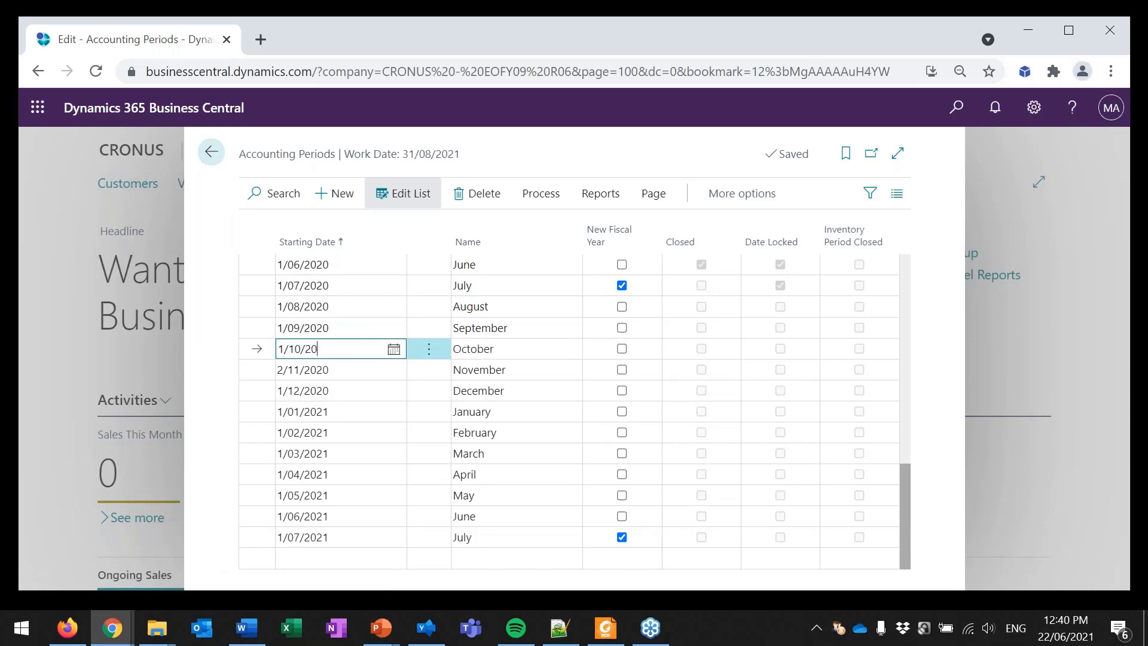
{"action": "key", "text": "Tab"}
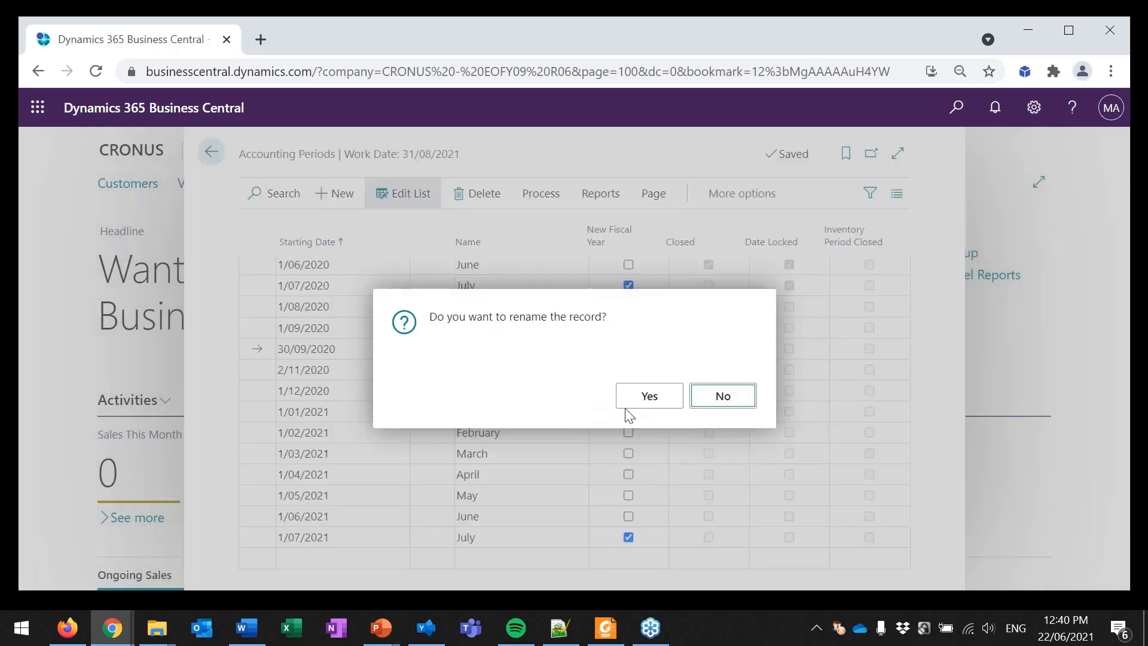
{"action": "key", "text": "Return"}
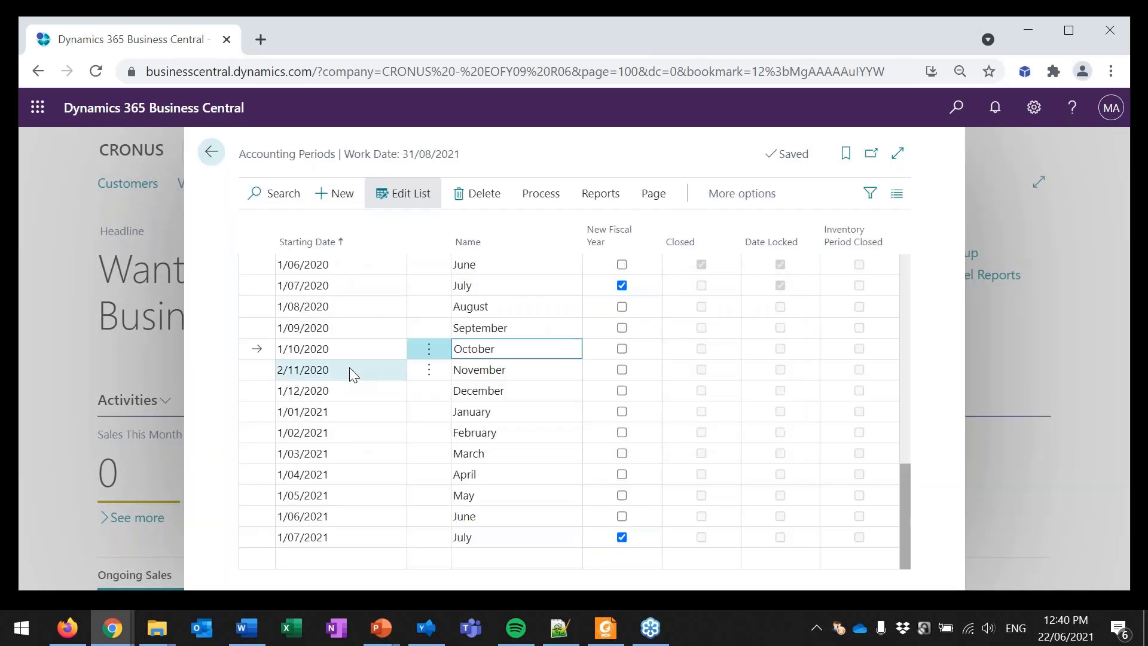
Step: Set the November period's starting date to 1/11/2020 and accept renaming the record
{"action": "left_click", "coordinate": [289, 369]}
{"action": "left_click", "coordinate": [286, 369]}
{"action": "key", "text": "BackSpace"}
{"action": "type", "text": "1"}
{"action": "left_click", "coordinate": [504, 369]}
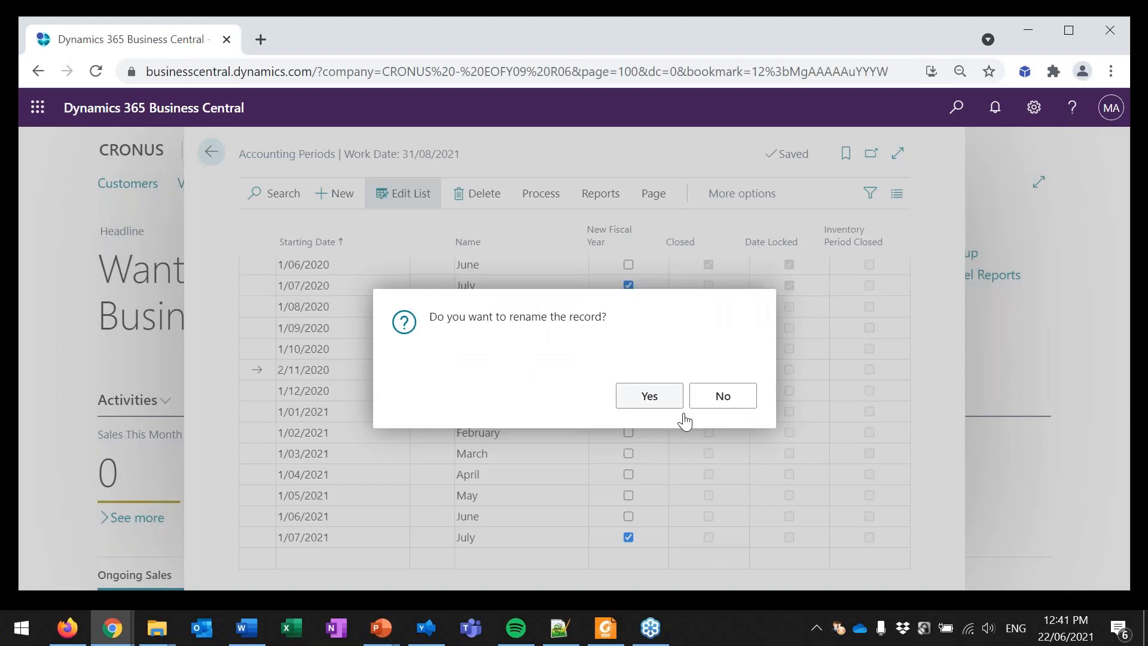
{"action": "left_click", "coordinate": [670, 402]}
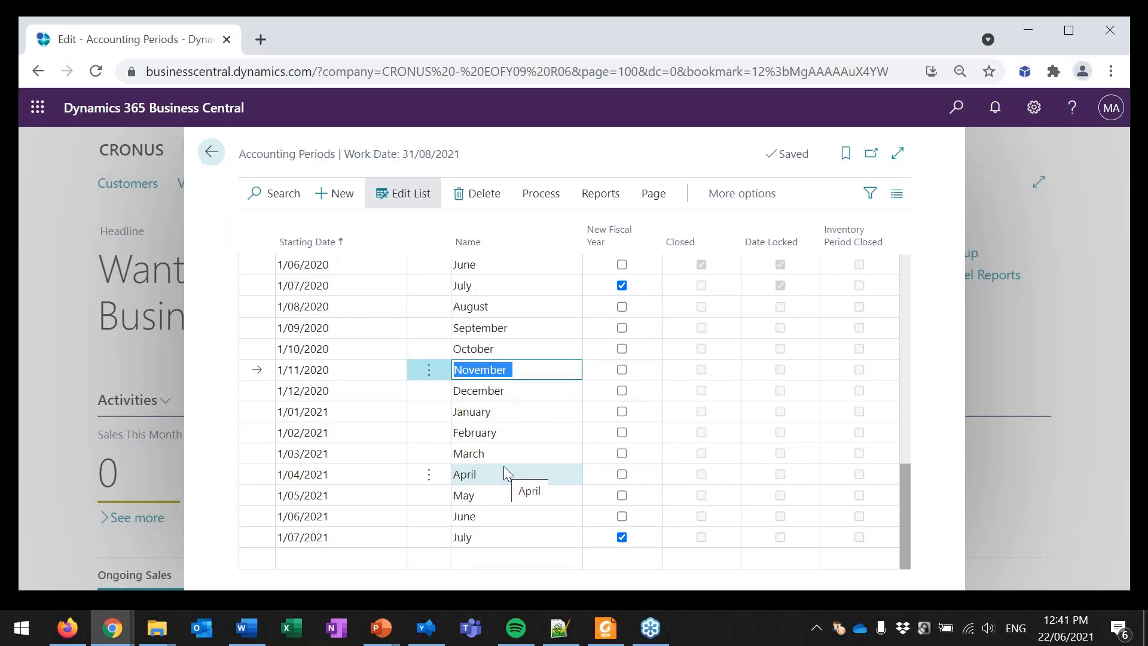
Step: Add two accounting periods at the end of the list, starting 1/08/2021 and 1/09/2021
{"action": "left_click", "coordinate": [344, 561]}
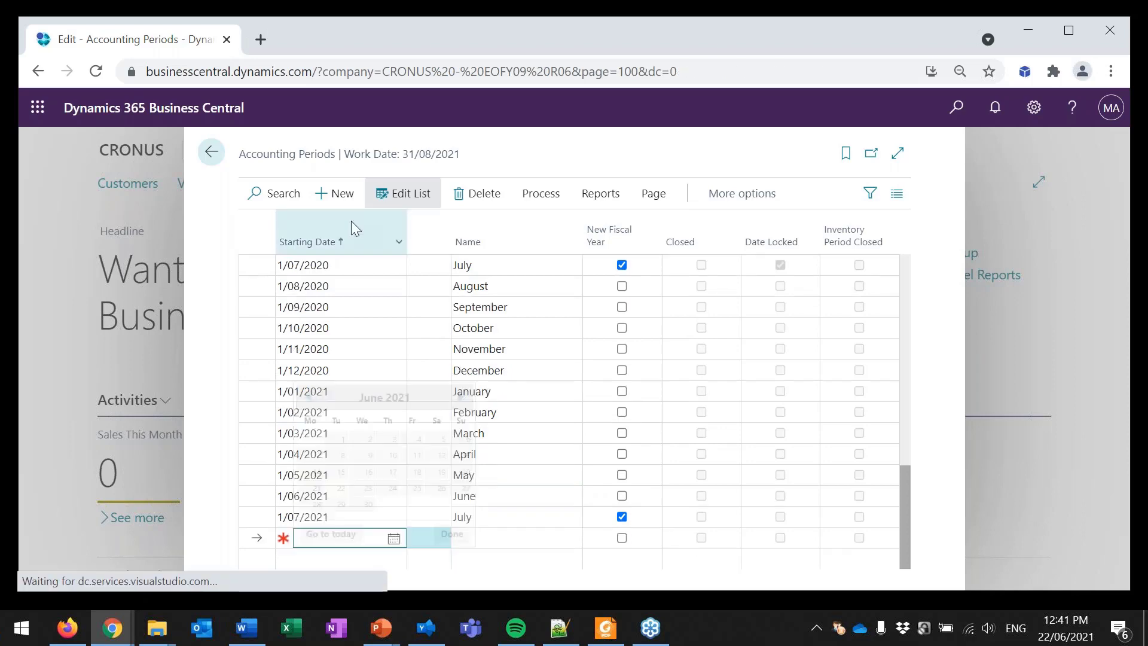
{"action": "type", "text": "1/08/2021"}
{"action": "key", "text": "Tab"}
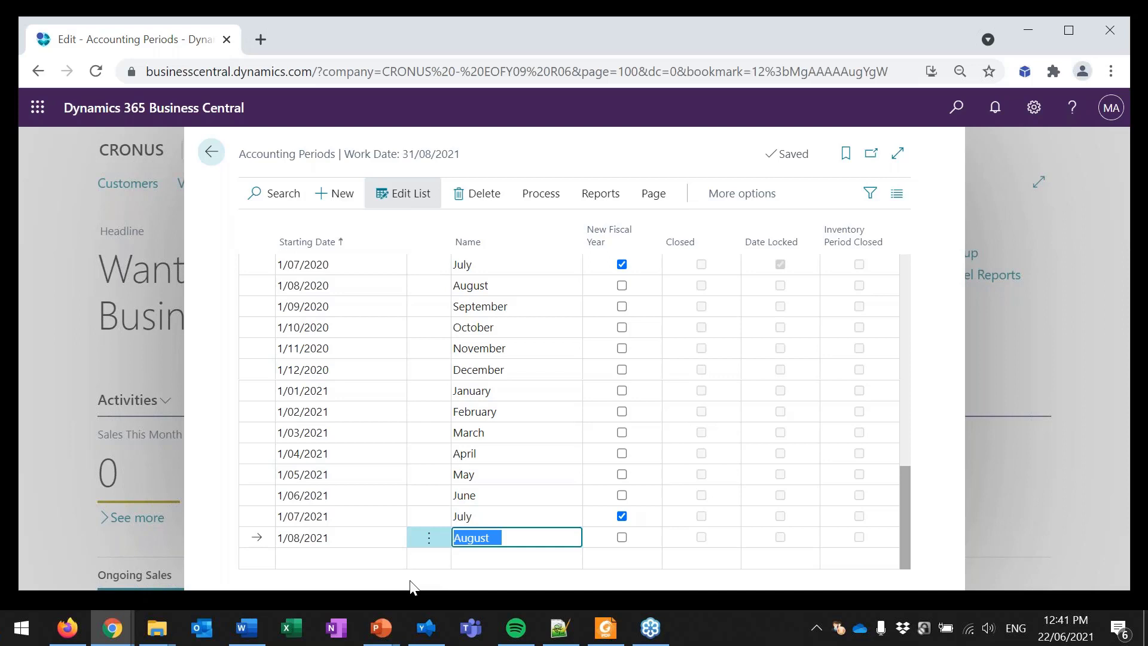
{"action": "key", "text": "Down"}
{"action": "key", "text": "shift+Tab"}
{"action": "type", "text": "1/9/21"}
{"action": "key", "text": "Down"}
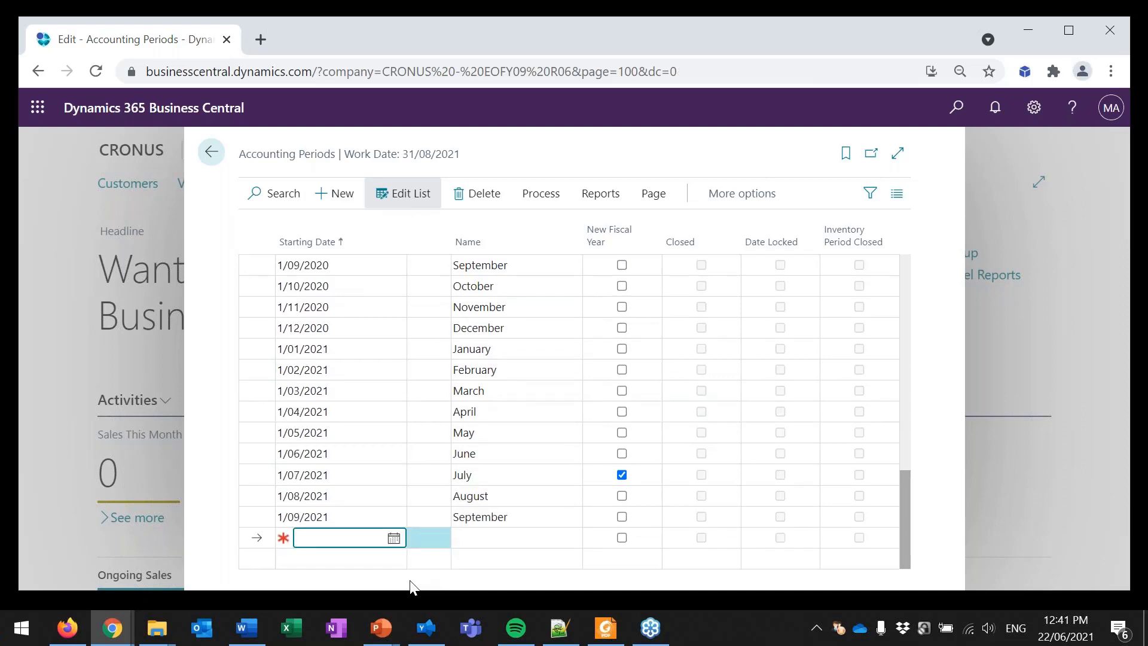
{"action": "type", "text": "1/"}
{"action": "key", "text": "BackSpace"}
{"action": "key", "text": "BackSpace"}
{"action": "key", "text": "Up"}
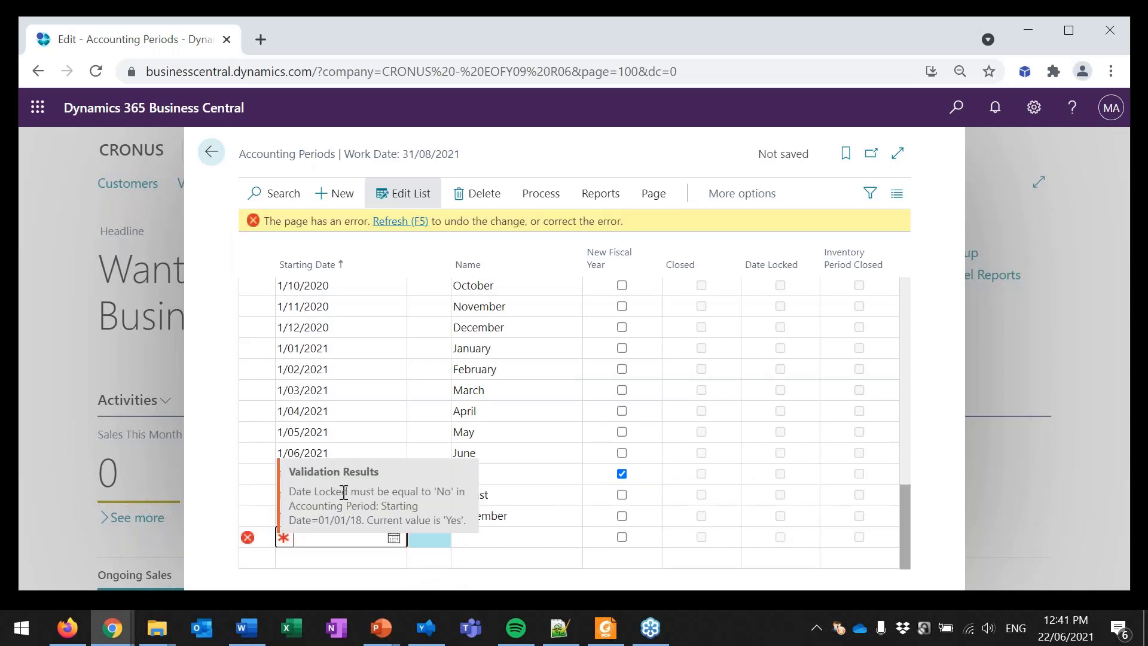
{"action": "key", "text": "F5"}
{"action": "key", "text": "Return"}
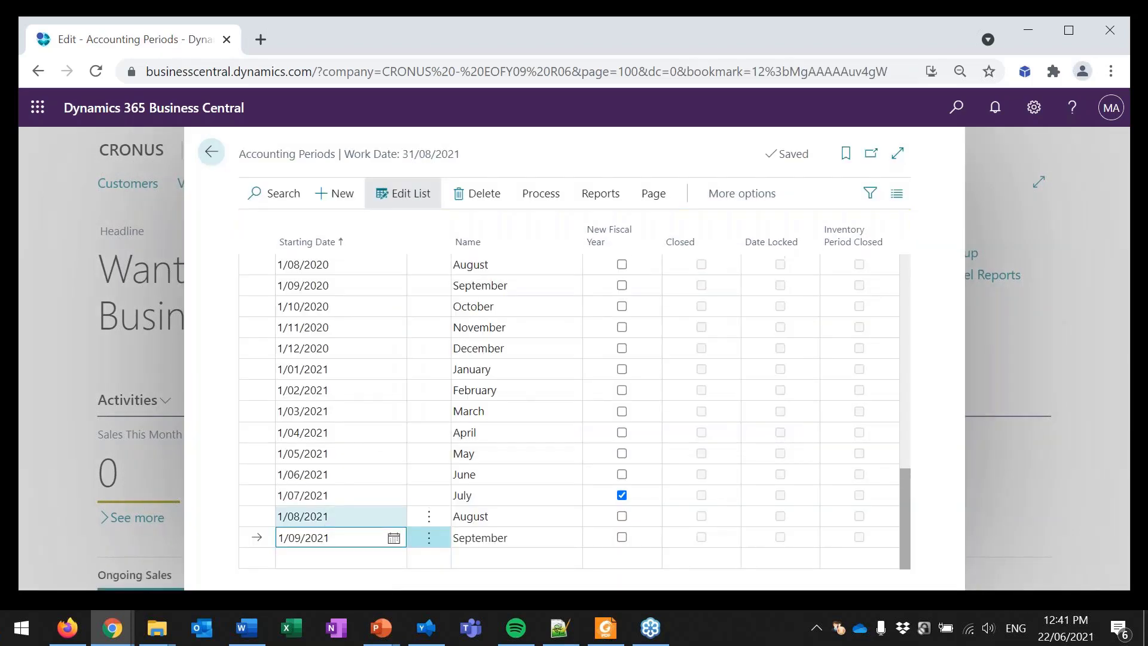
Step: Delete the two accounting periods starting 1/08/2021 and 1/09/2021 together, and accept the deletion
{"action": "key", "text": "shift+Up"}
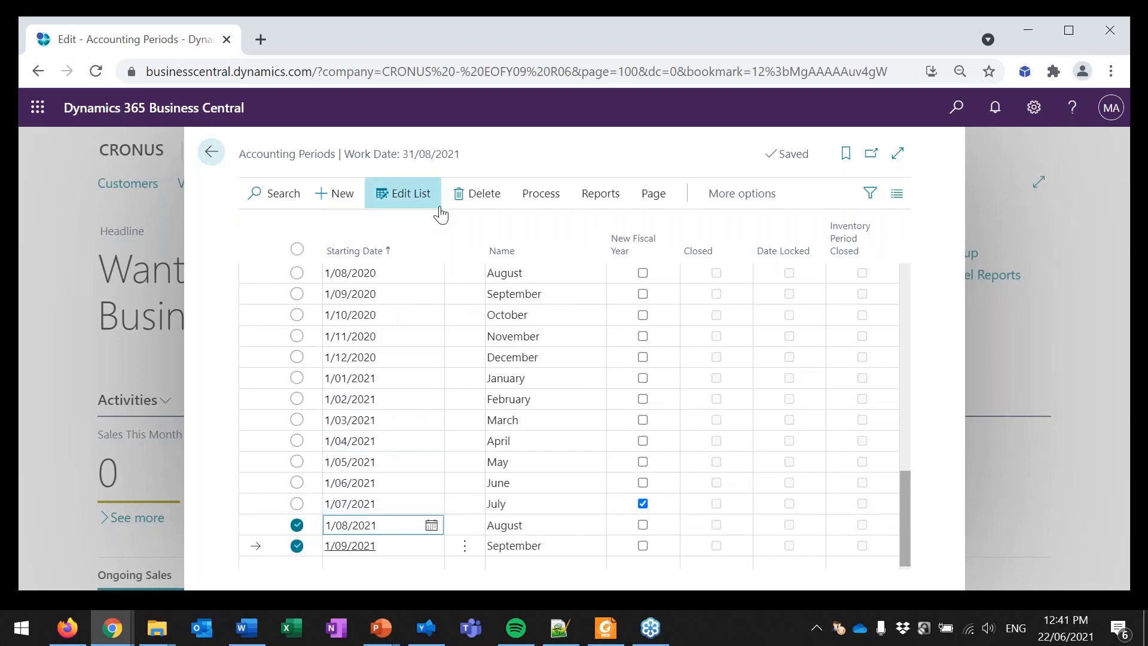
{"action": "left_click", "coordinate": [460, 194]}
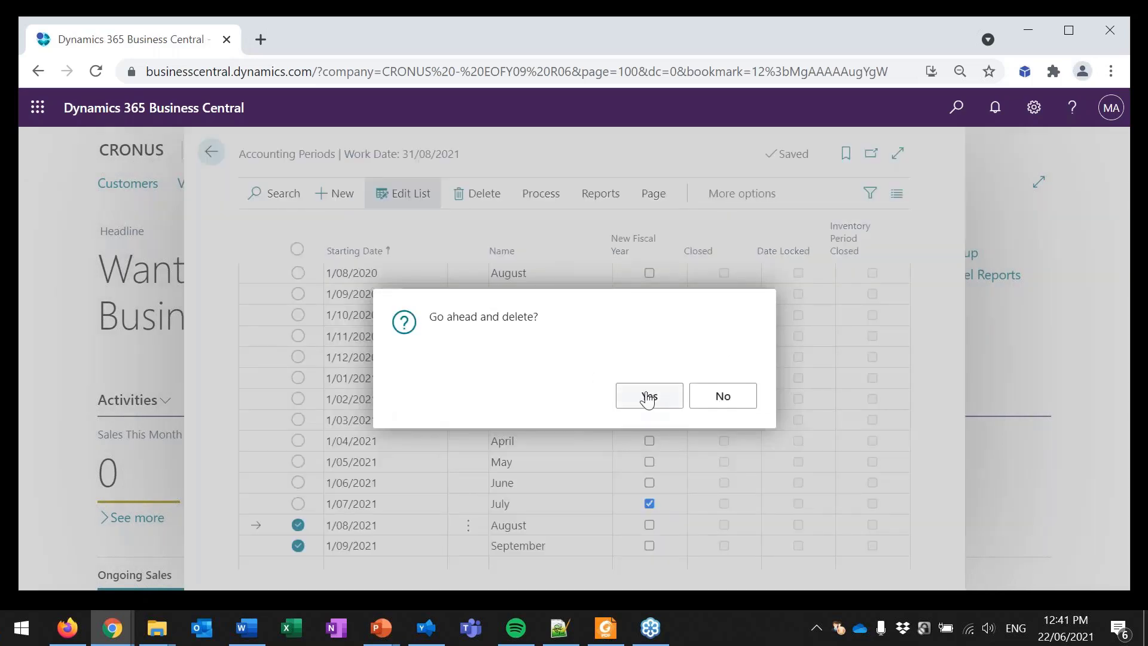
{"action": "left_click", "coordinate": [648, 396]}
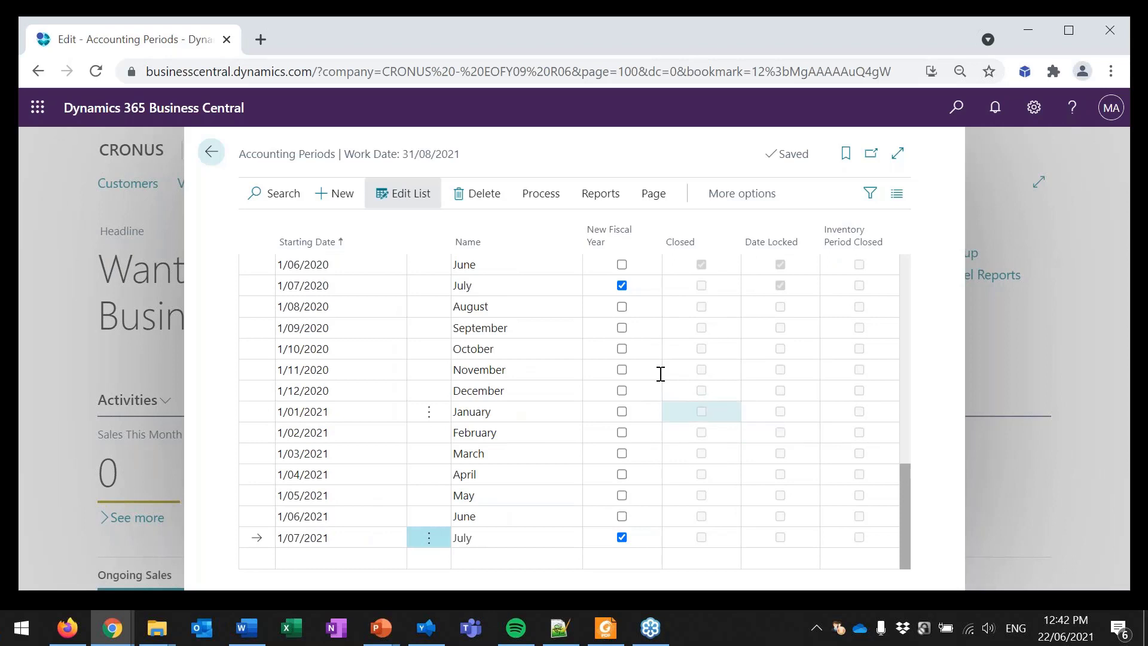
Step: Create a fiscal year starting 1/07/2021 with 12 periods of length 1M, and check the added periods
{"action": "left_click", "coordinate": [546, 203]}
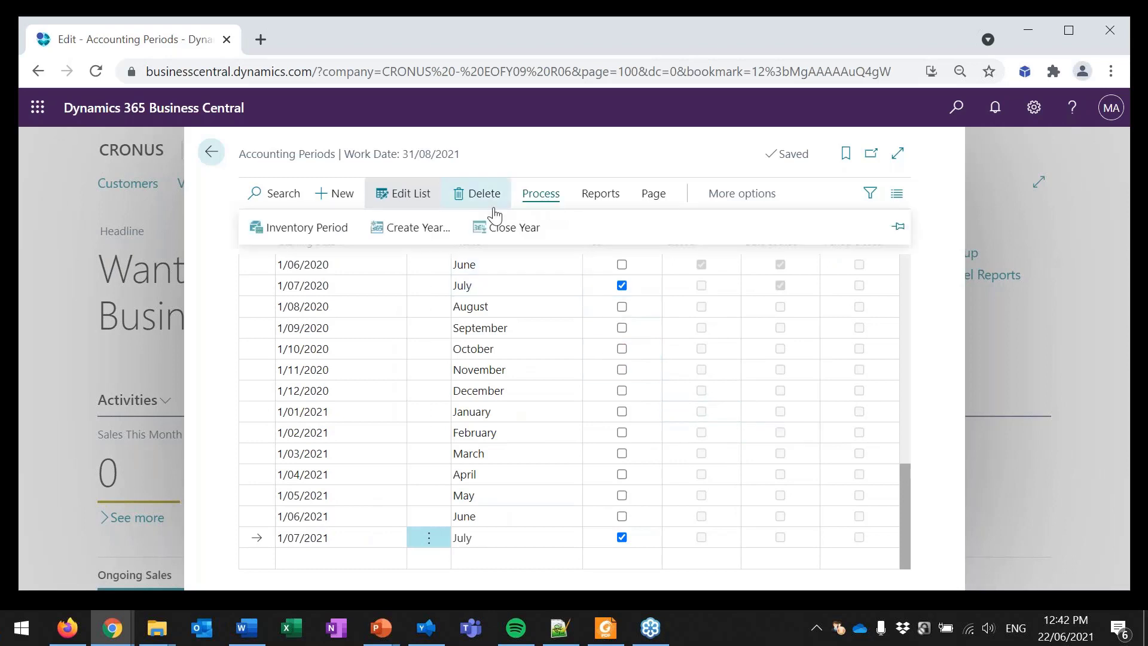
{"action": "left_click", "coordinate": [419, 228]}
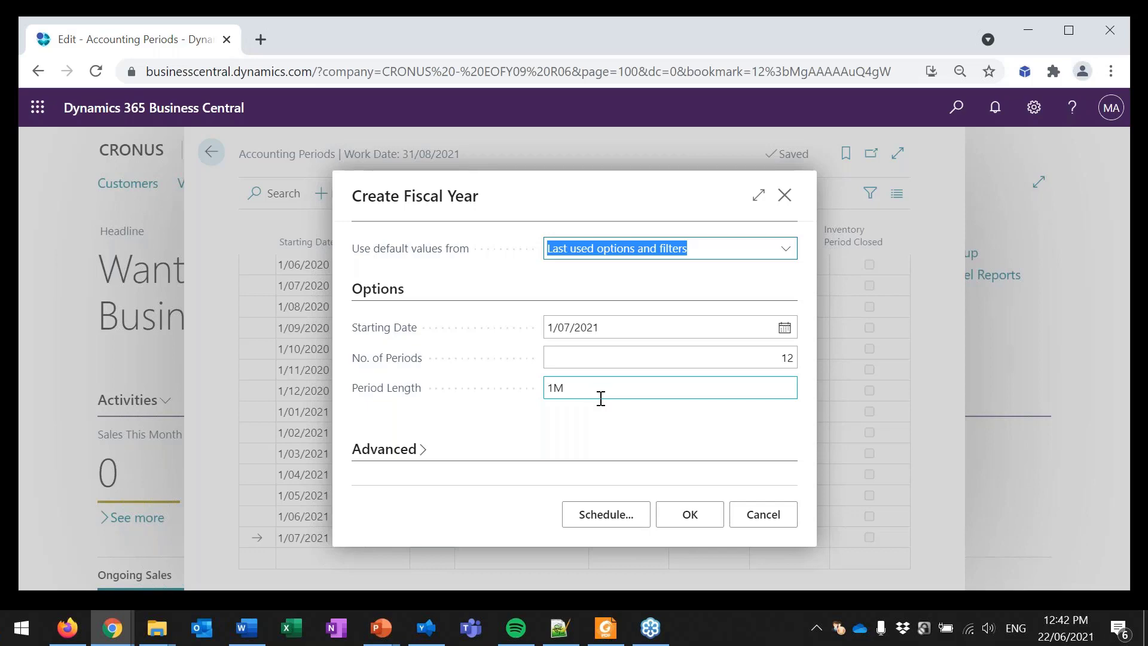
{"action": "left_click", "coordinate": [696, 514]}
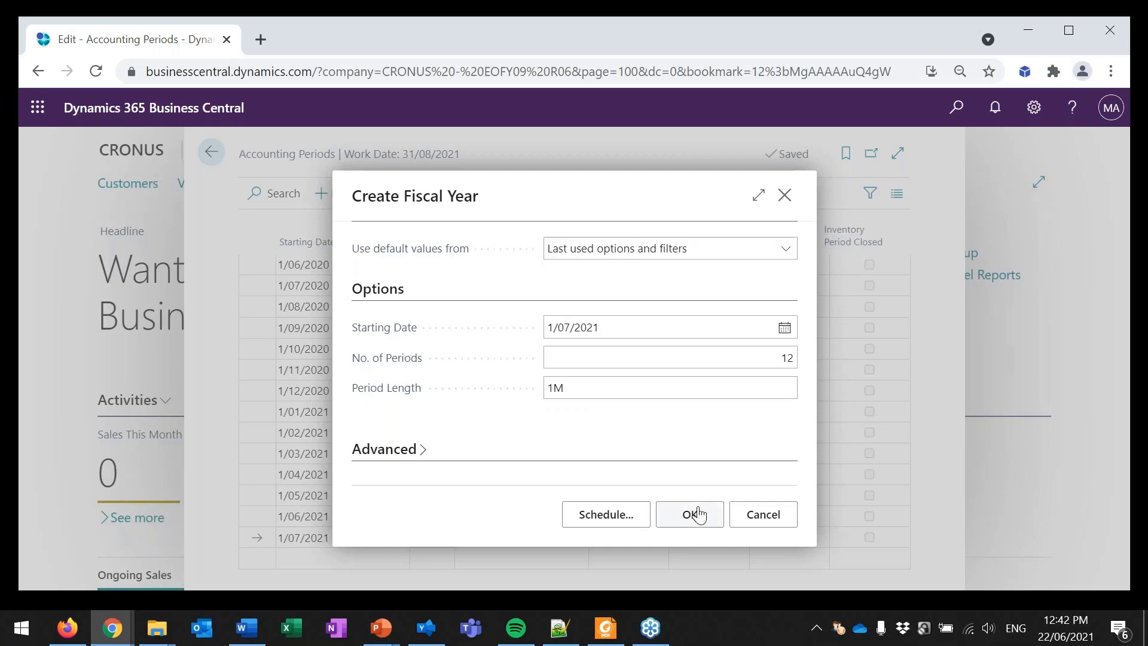
{"action": "scroll", "coordinate": [692, 487], "scroll_direction": "down", "scroll_amount": 2}
{"action": "scroll", "coordinate": [527, 454], "scroll_direction": "down", "scroll_amount": 3}
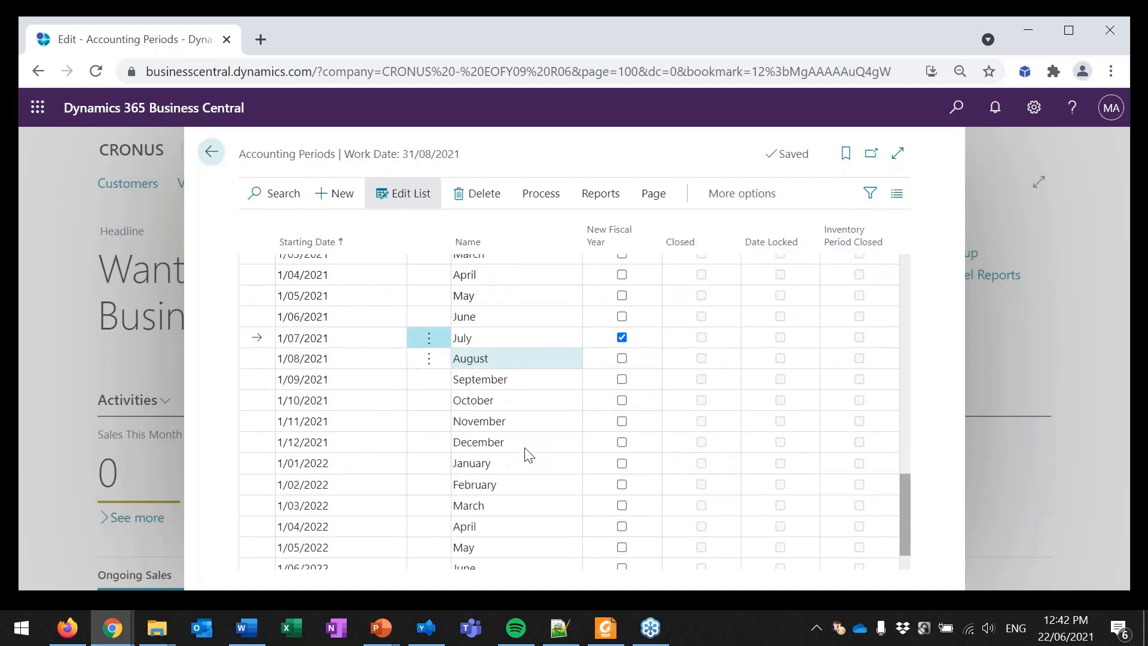
{"action": "scroll", "coordinate": [528, 453], "scroll_direction": "down", "scroll_amount": 1}
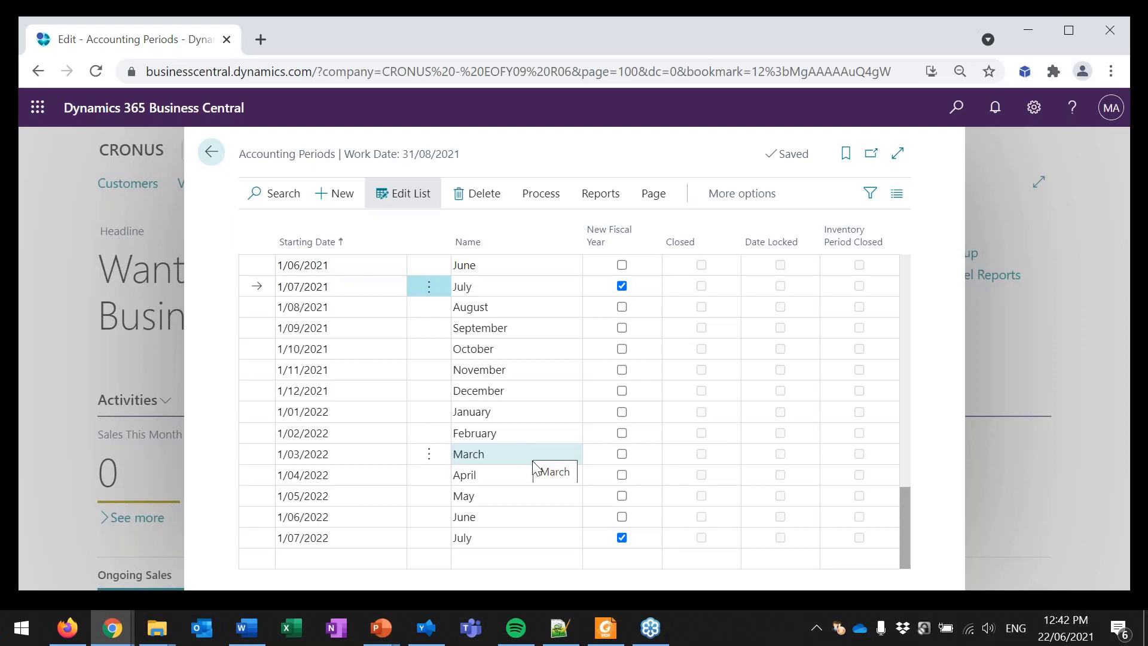
{"action": "scroll", "coordinate": [534, 462], "scroll_direction": "up", "scroll_amount": 2}
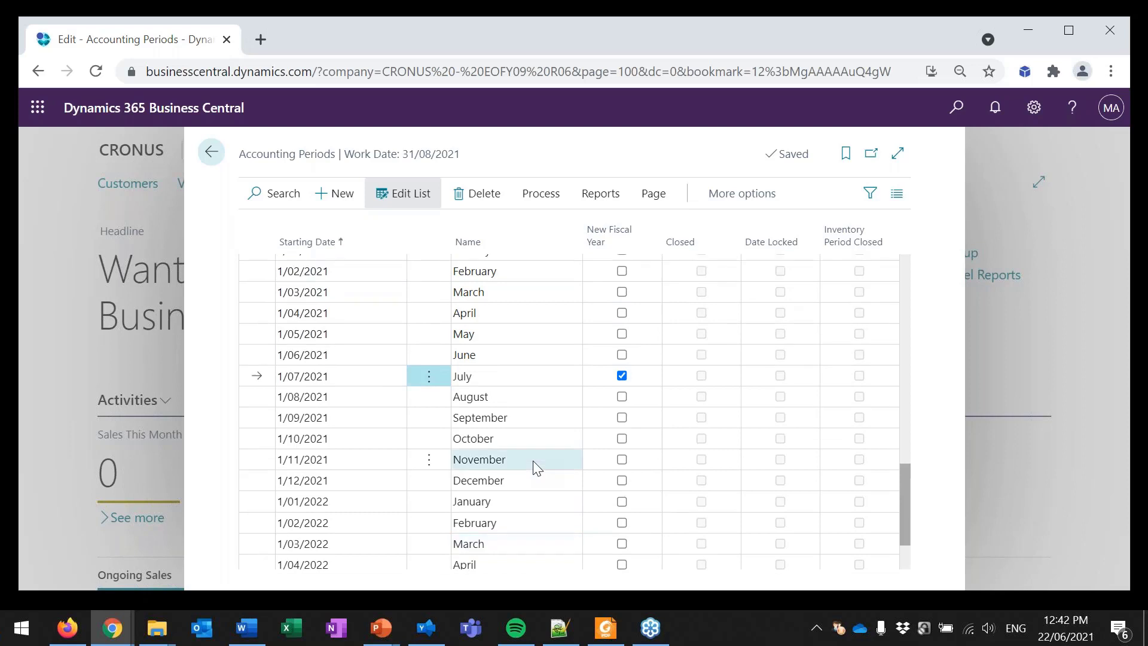
{"action": "scroll", "coordinate": [533, 460], "scroll_direction": "up", "scroll_amount": 2}
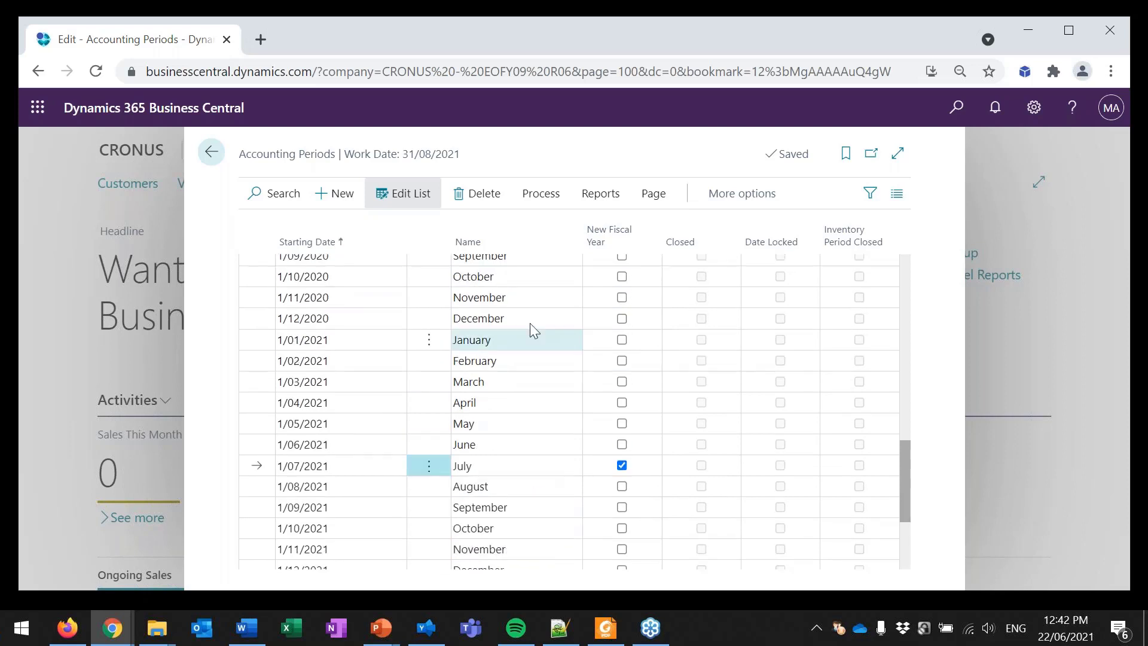
{"action": "left_click", "coordinate": [536, 196]}
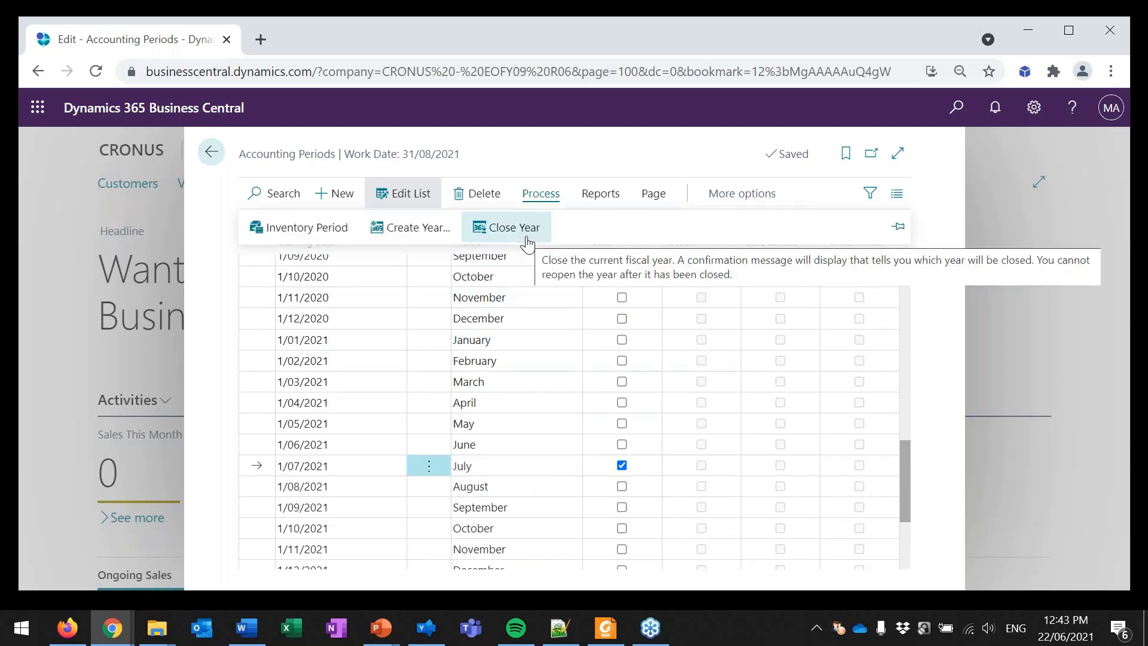
{"action": "left_click", "coordinate": [533, 329]}
Step: Try to set the closed May 2020 period's starting date to 2/05/2020, read the validation error, and discard the change
{"action": "scroll", "coordinate": [532, 329], "scroll_direction": "up", "scroll_amount": 2}
{"action": "scroll", "coordinate": [680, 329], "scroll_direction": "up", "scroll_amount": 2}
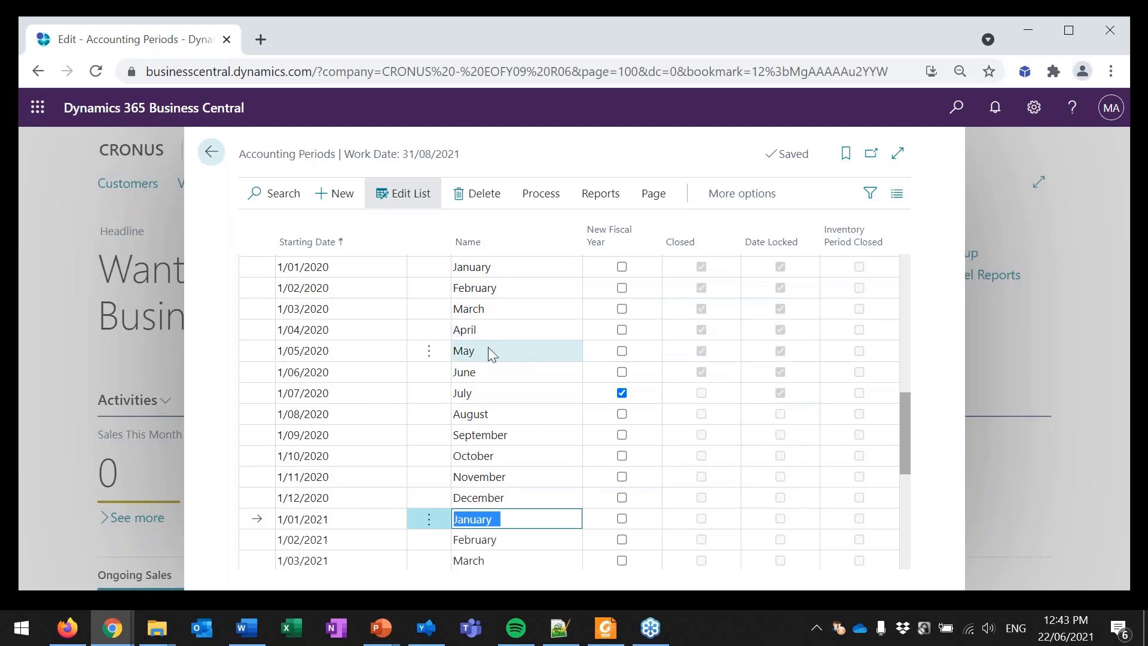
{"action": "left_click", "coordinate": [291, 354]}
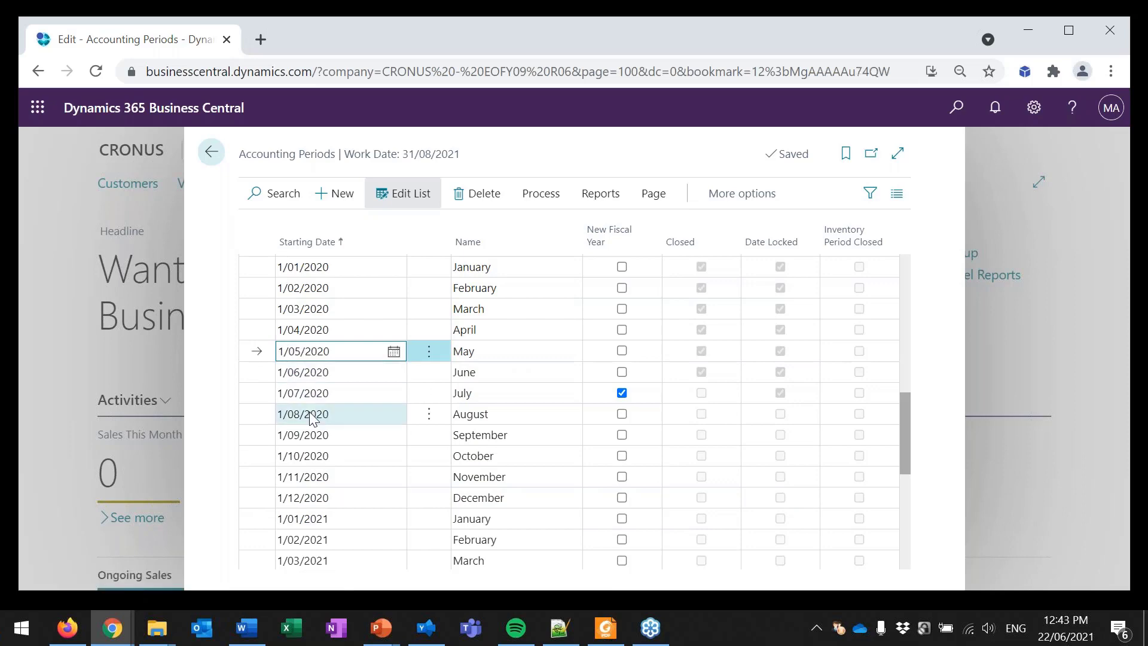
{"action": "key", "text": "BackSpace"}
{"action": "type", "text": "2"}
{"action": "key", "text": "Tab"}
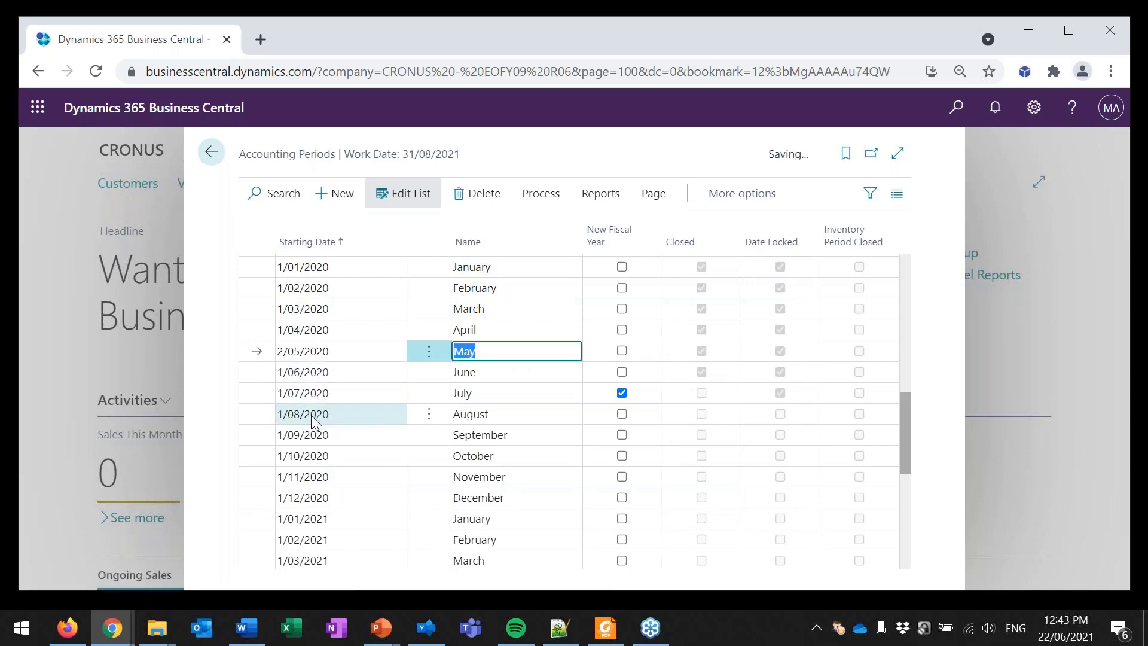
{"action": "left_click", "coordinate": [651, 400]}
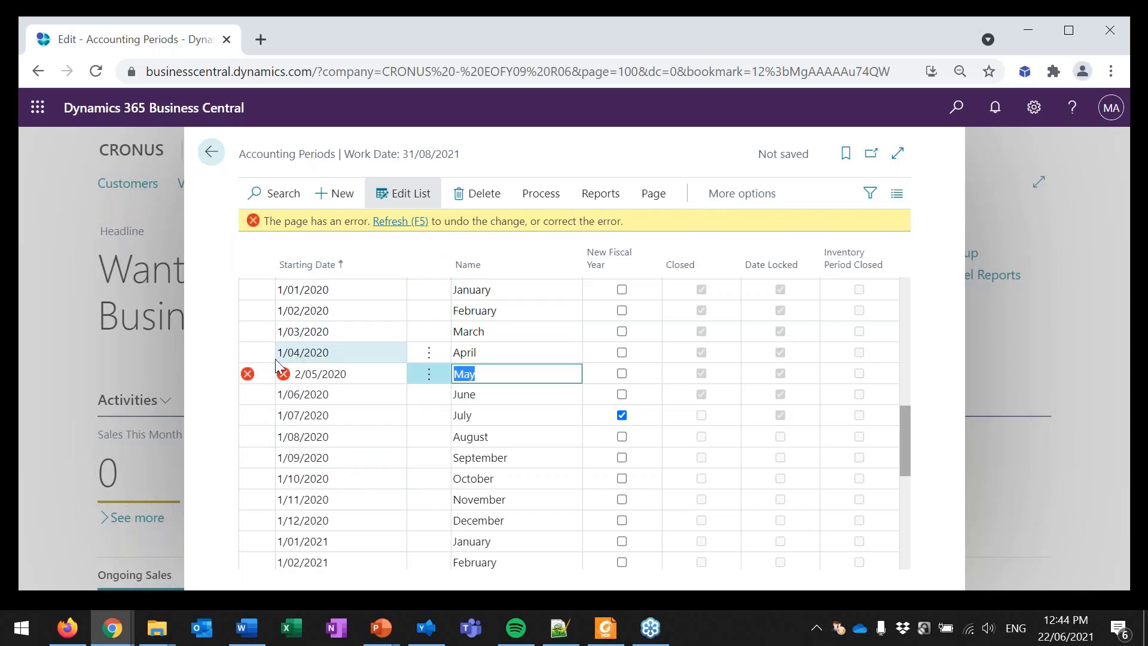
{"action": "mouse_move", "coordinate": [284, 374]}
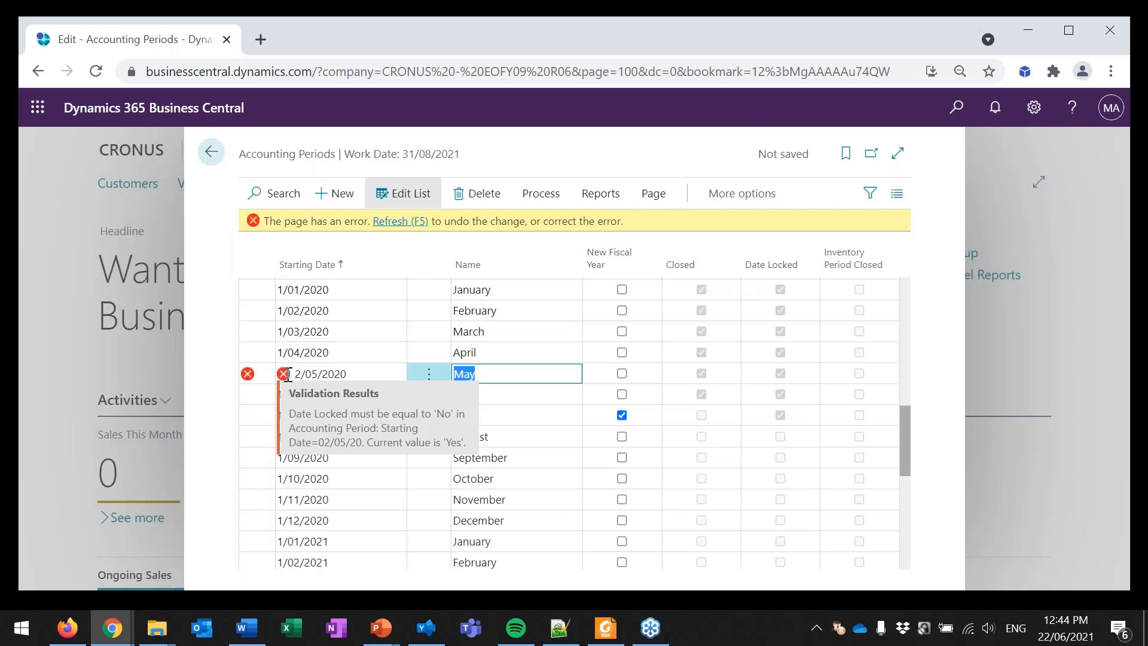
{"action": "left_click", "coordinate": [303, 373]}
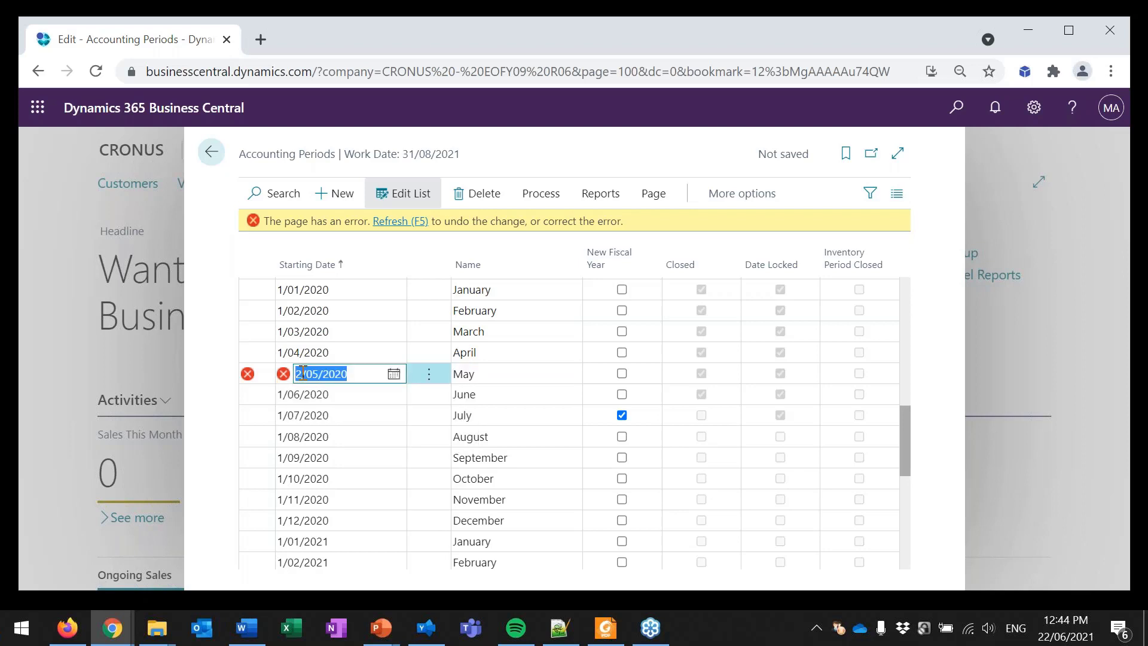
{"action": "left_click", "coordinate": [389, 222]}
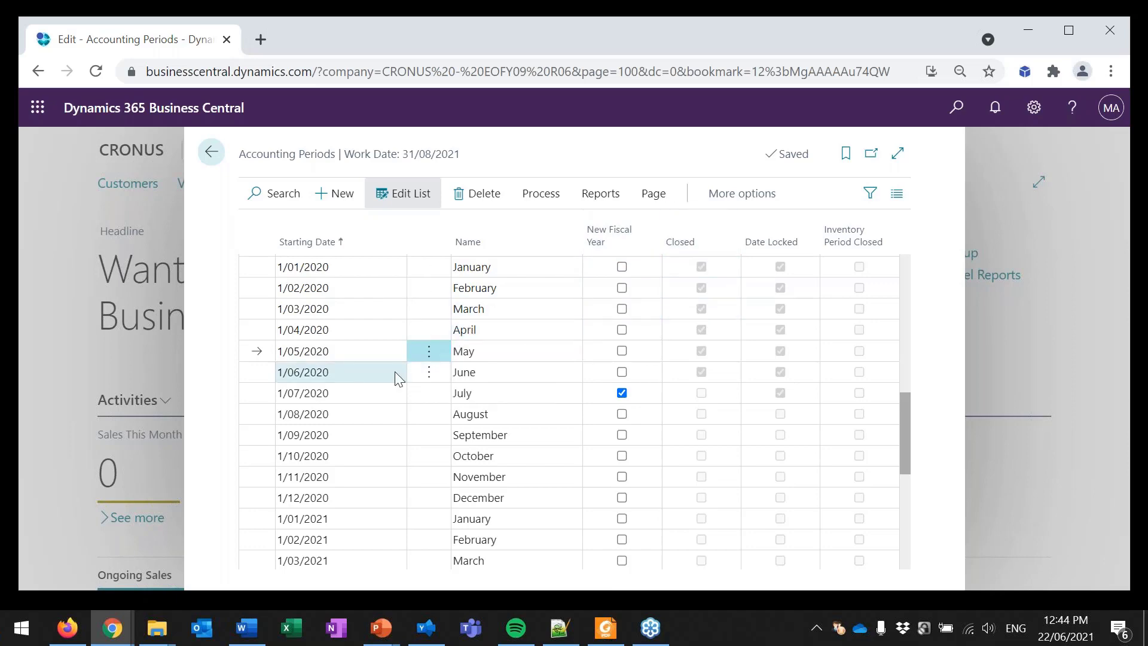
Step: Examine the 2020 and 2021 accounting periods and their Closed and Date Locked settings
{"action": "left_click", "coordinate": [350, 352]}
{"action": "left_click_drag", "start_coordinate": [349, 352], "coordinate": [277, 353]}
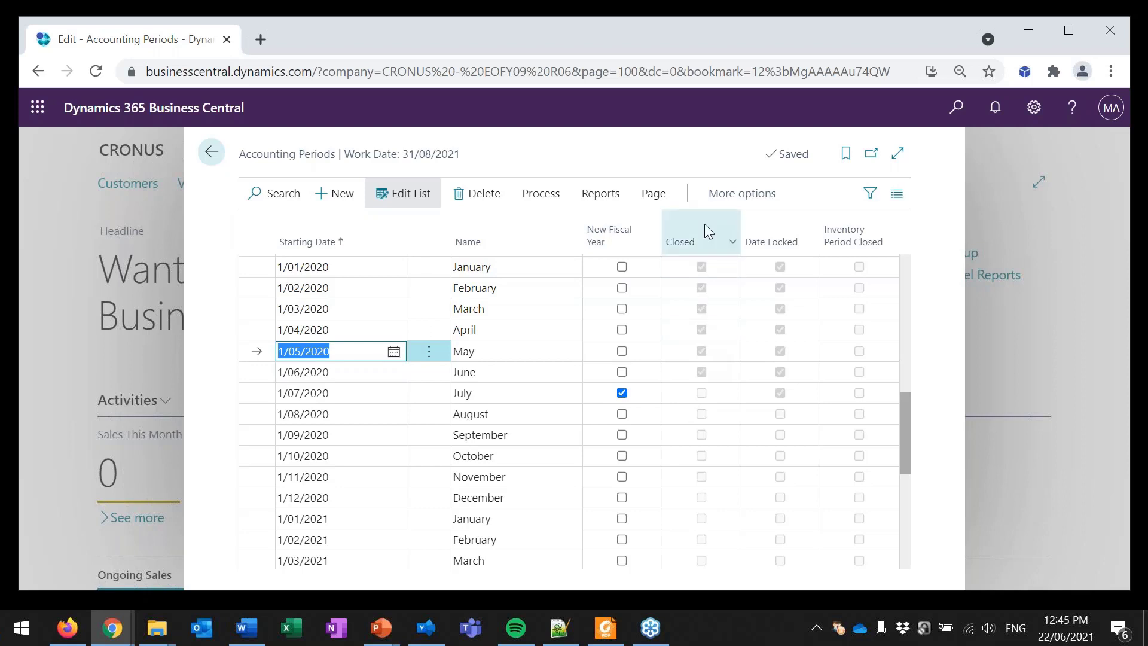
{"action": "left_click", "coordinate": [556, 201]}
{"action": "left_click", "coordinate": [556, 201]}
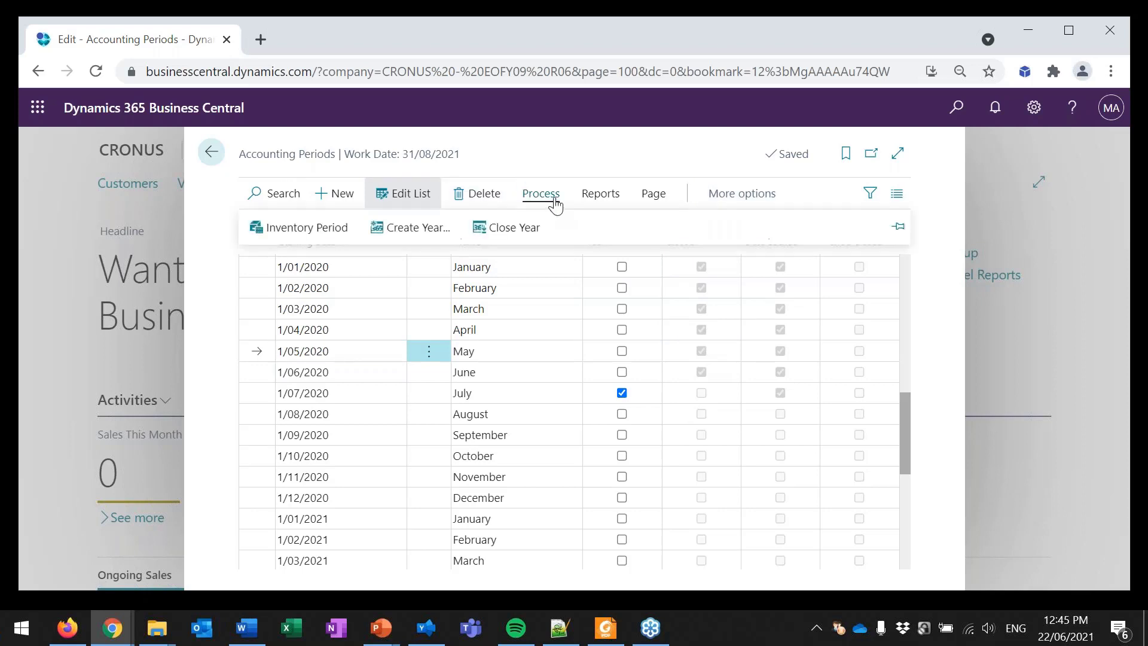
{"action": "left_click", "coordinate": [530, 357]}
{"action": "key", "text": "Down"}
{"action": "key", "text": "Down"}
{"action": "key", "text": "Down"}
{"action": "key", "text": "Down"}
{"action": "key", "text": "Down"}
{"action": "key", "text": "Down"}
{"action": "key", "text": "Down"}
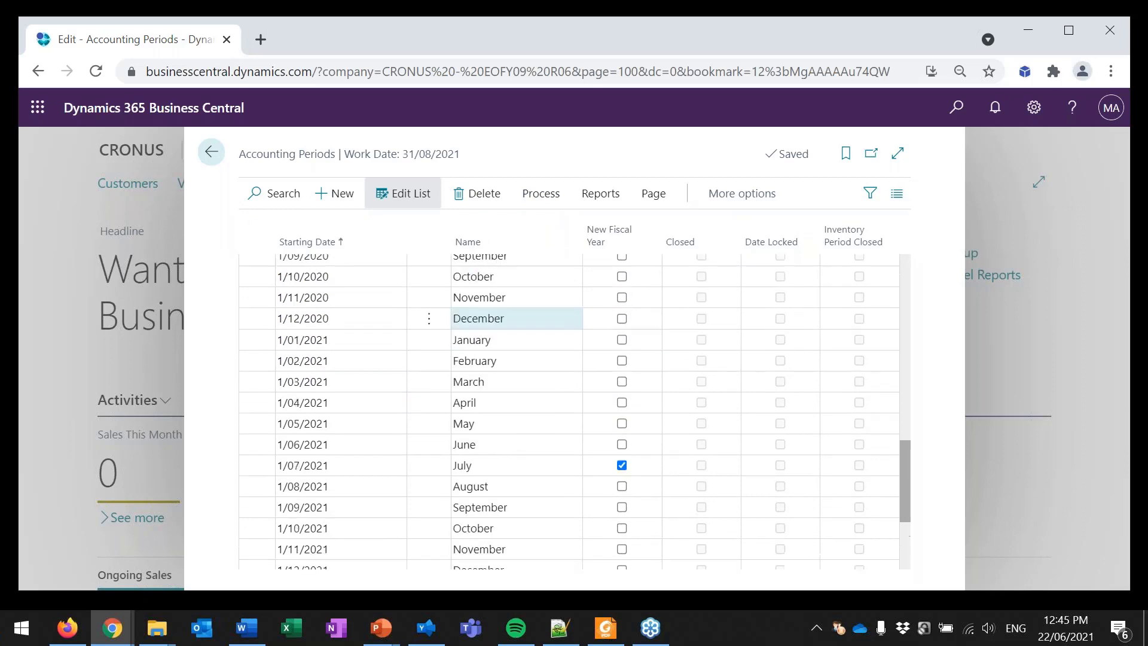
{"action": "key", "text": "Down"}
{"action": "key", "text": "Down"}
{"action": "key", "text": "Up"}
{"action": "key", "text": "Up"}
{"action": "key", "text": "Up"}
{"action": "key", "text": "Up"}
{"action": "key", "text": "Up"}
{"action": "key", "text": "Up"}
{"action": "key", "text": "Up"}
{"action": "key", "text": "Up"}
{"action": "key", "text": "Up"}
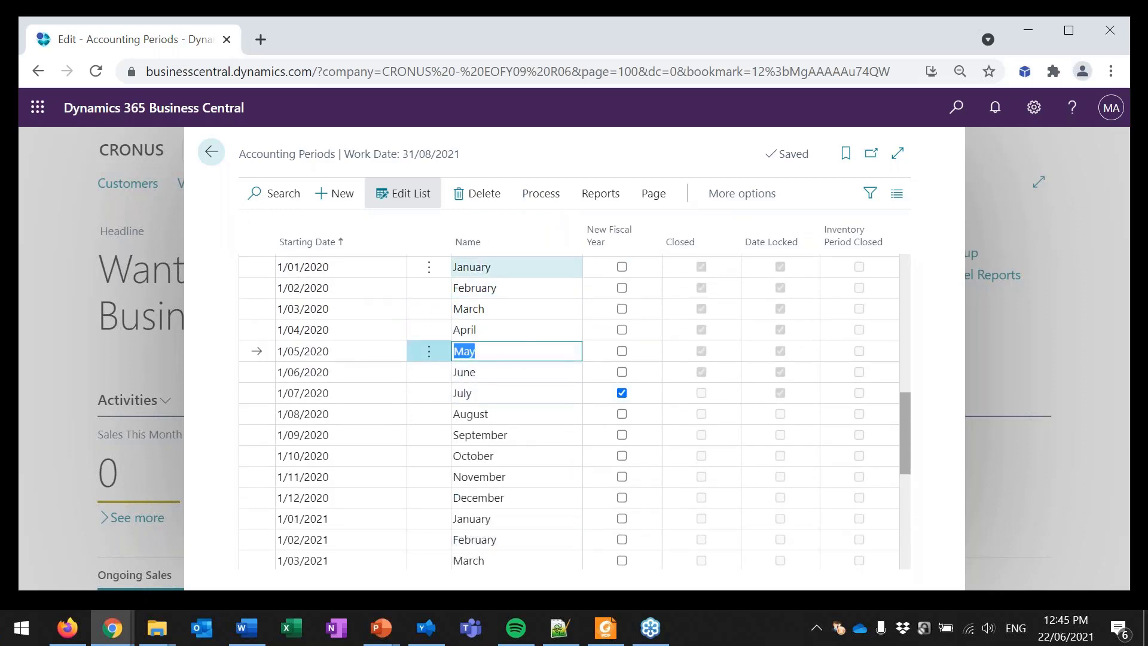
Step: Close the fiscal year from 01/07/20 to 30/06/21, accept the closing, and check its periods in the list
{"action": "left_click", "coordinate": [537, 199]}
{"action": "left_click", "coordinate": [519, 229]}
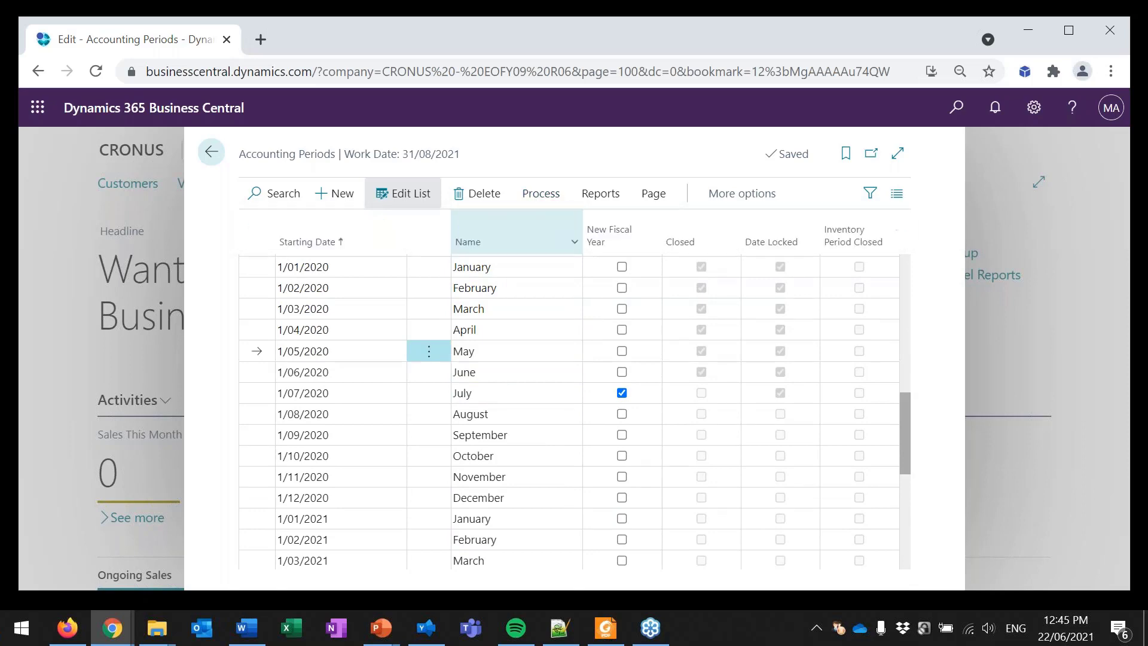
{"action": "left_click", "coordinate": [530, 194]}
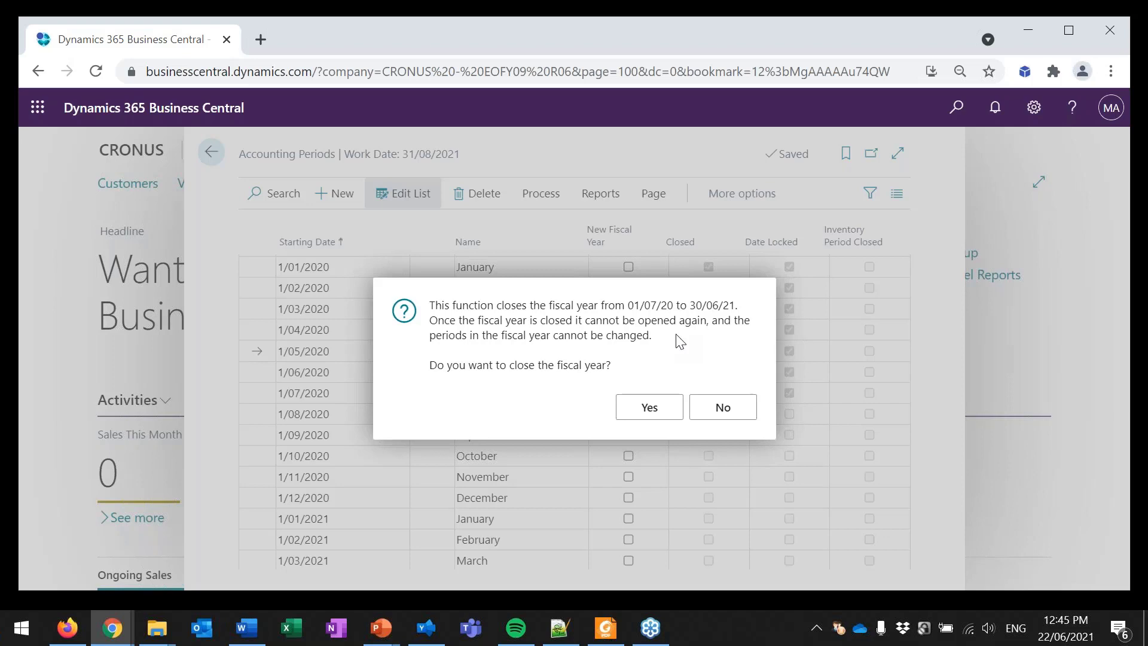
{"action": "left_click", "coordinate": [649, 407]}
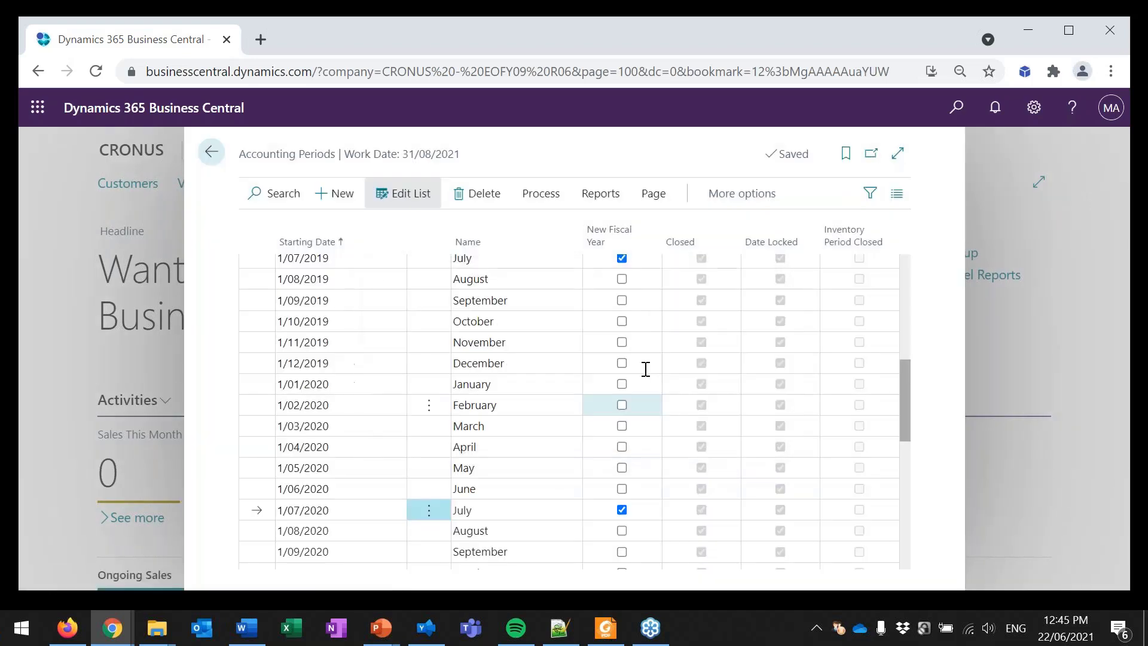
{"action": "scroll", "coordinate": [630, 372], "scroll_direction": "down", "scroll_amount": 2}
{"action": "scroll", "coordinate": [630, 387], "scroll_direction": "down", "scroll_amount": 3}
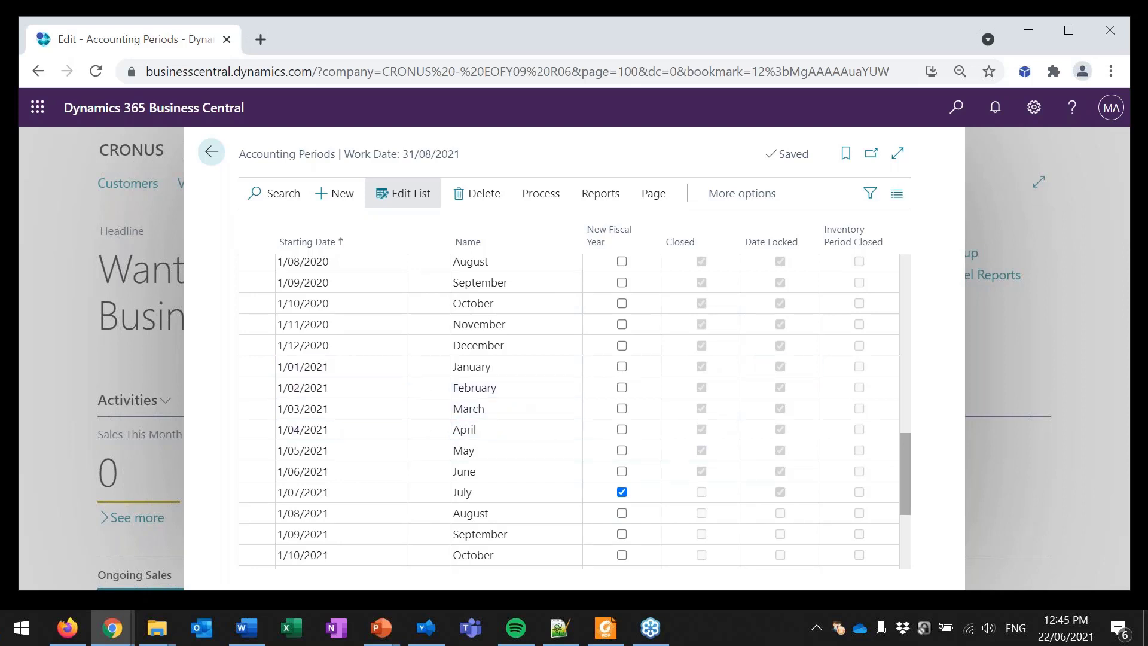
Step: Leave the accounting periods and open the Chart of Accounts
{"action": "key", "text": "alt+Tab"}
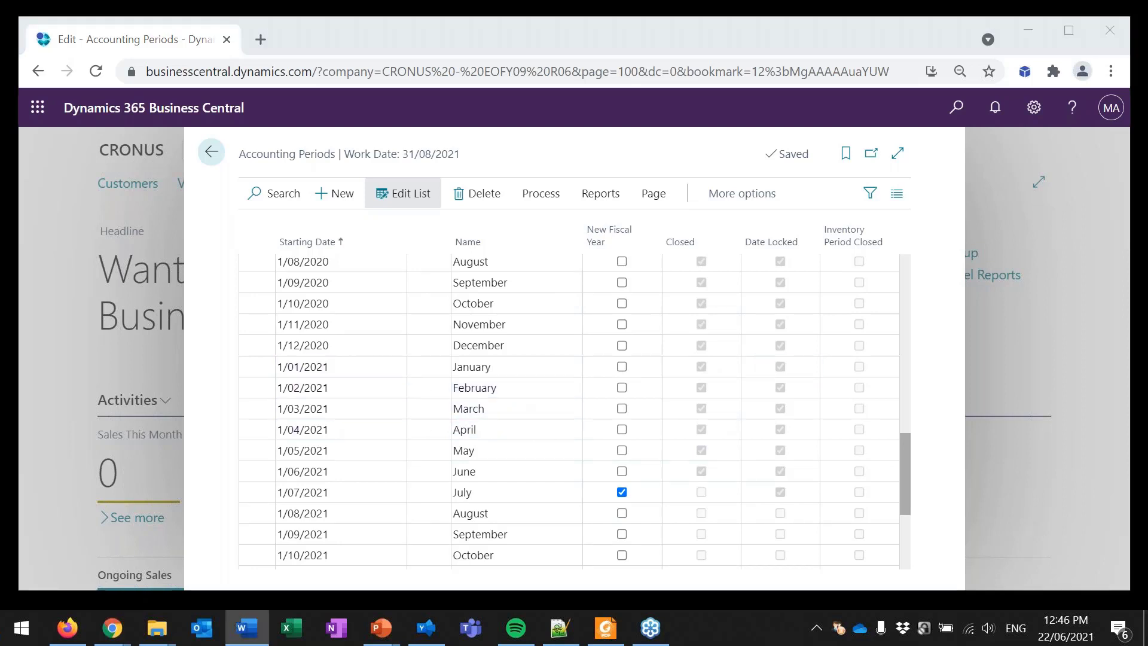
{"action": "left_click", "coordinate": [204, 155]}
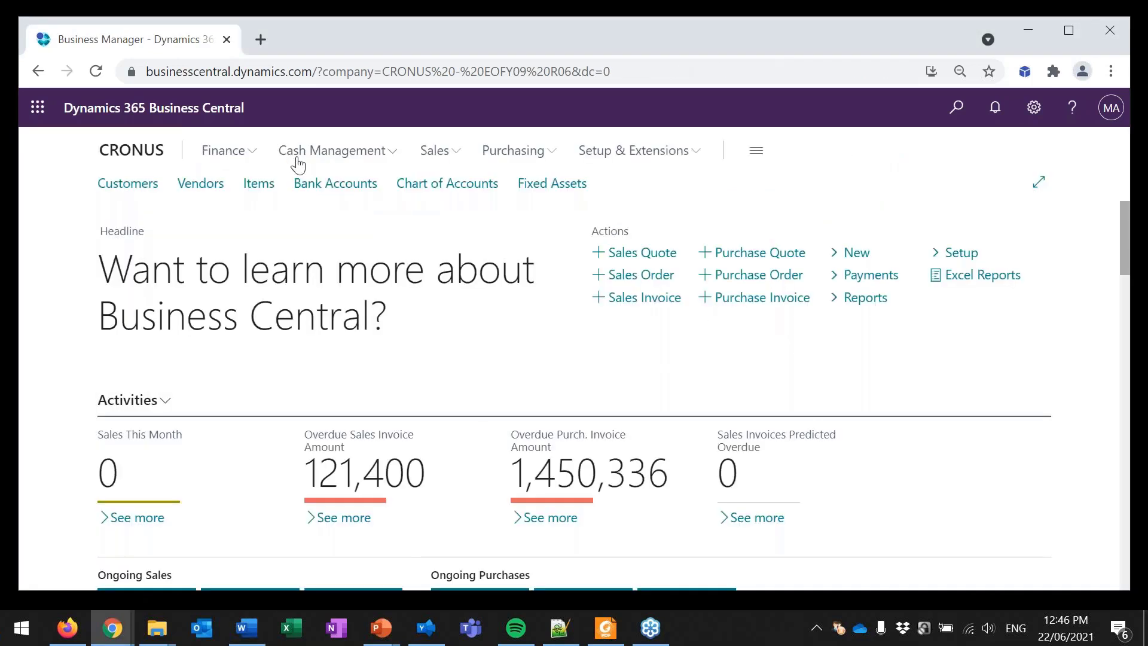
{"action": "left_click", "coordinate": [406, 187]}
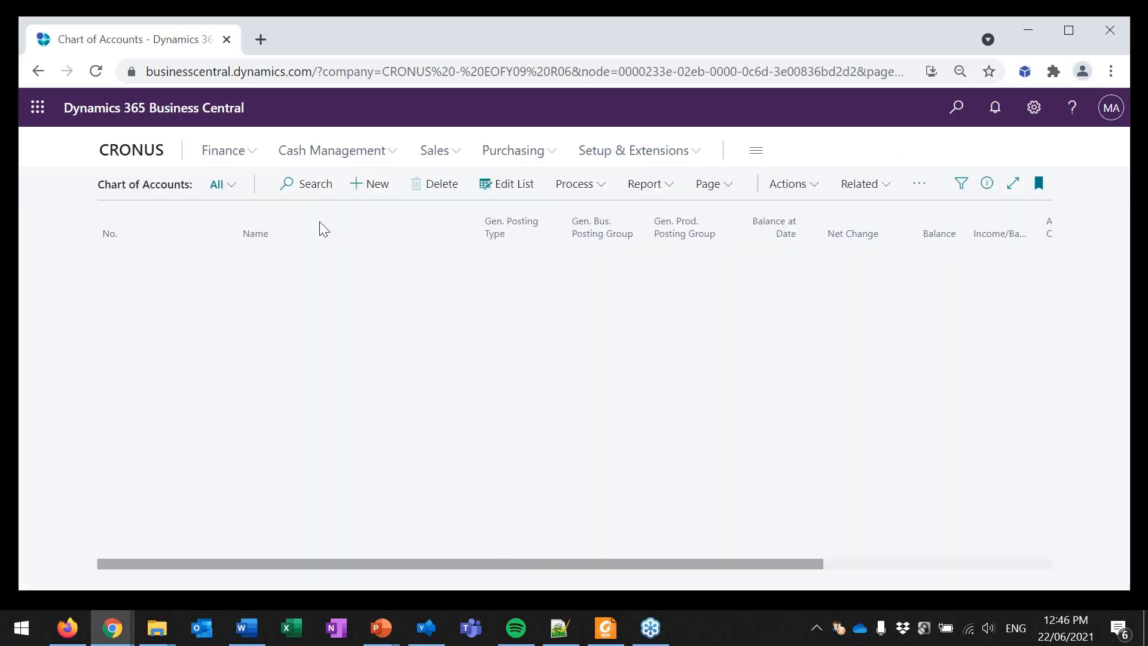
Step: Search the Chart of Accounts for the account range 8000..8290
{"action": "left_click", "coordinate": [315, 185]}
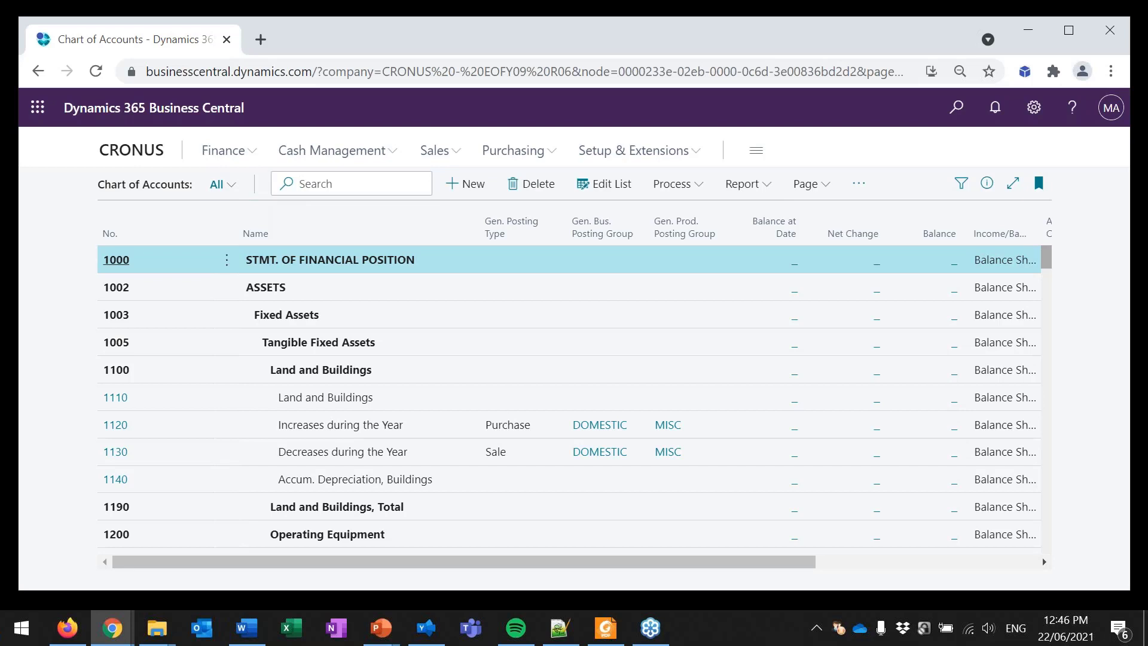
{"action": "type", "text": "8000.8290"}
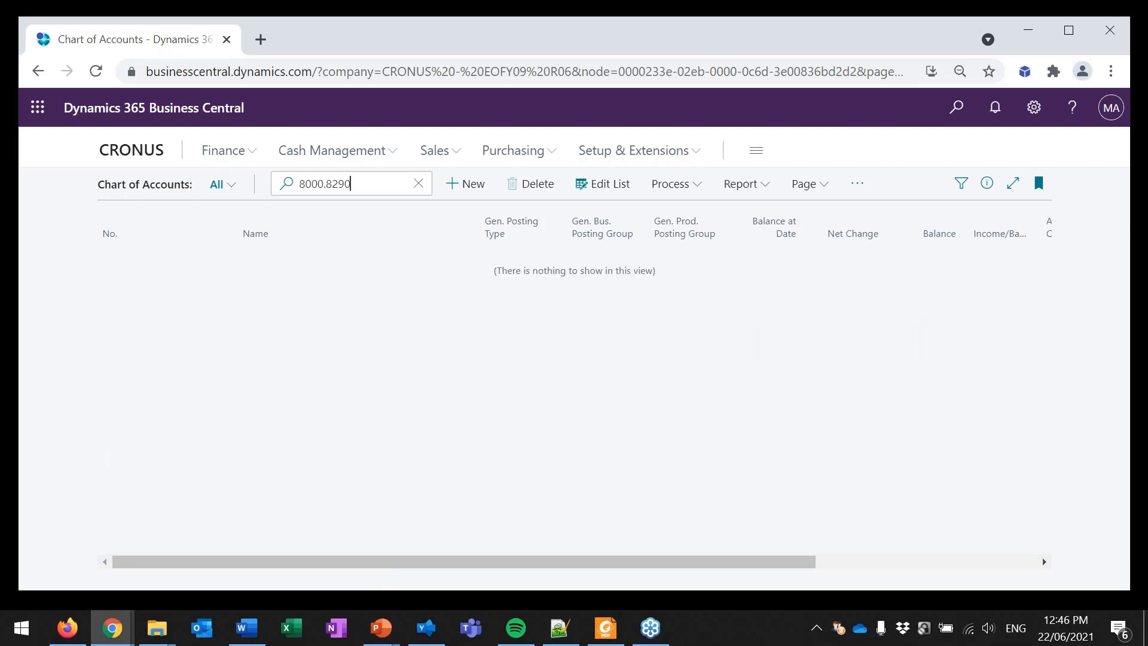
{"action": "key", "text": "Left"}
{"action": "key", "text": "Left"}
{"action": "key", "text": "Left"}
{"action": "key", "text": "Left"}
{"action": "key", "text": "Left"}
{"action": "type", "text": "."}
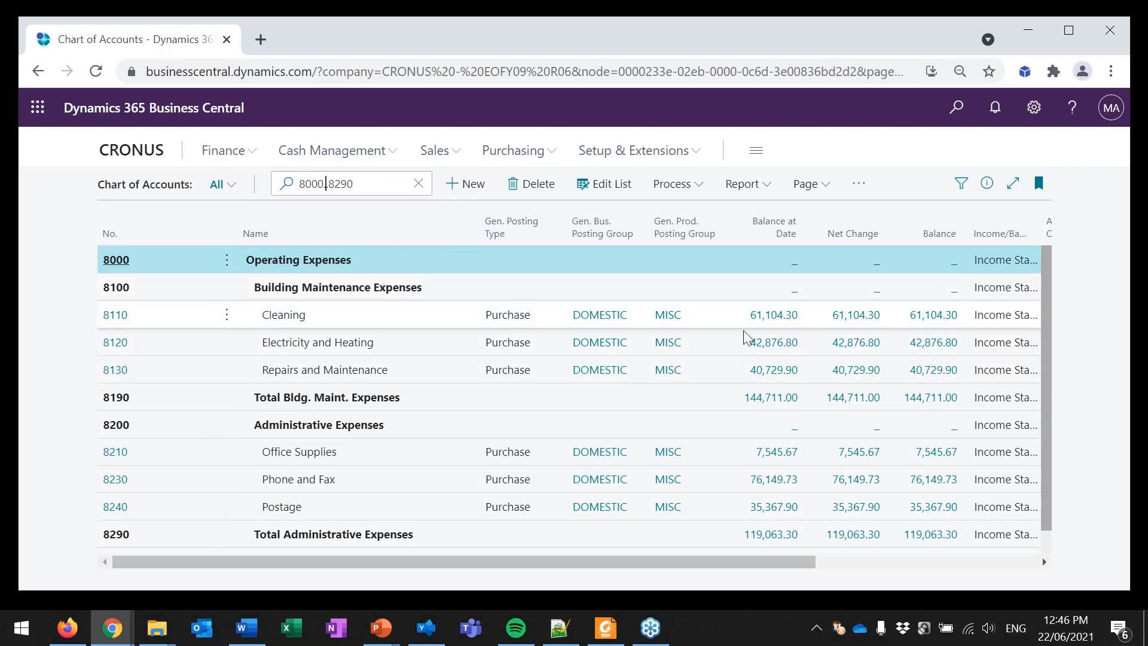
Step: Open the ledger entries behind the Balance at Date of the Electricity and Heating account and look through their posting dates
{"action": "left_click", "coordinate": [774, 350]}
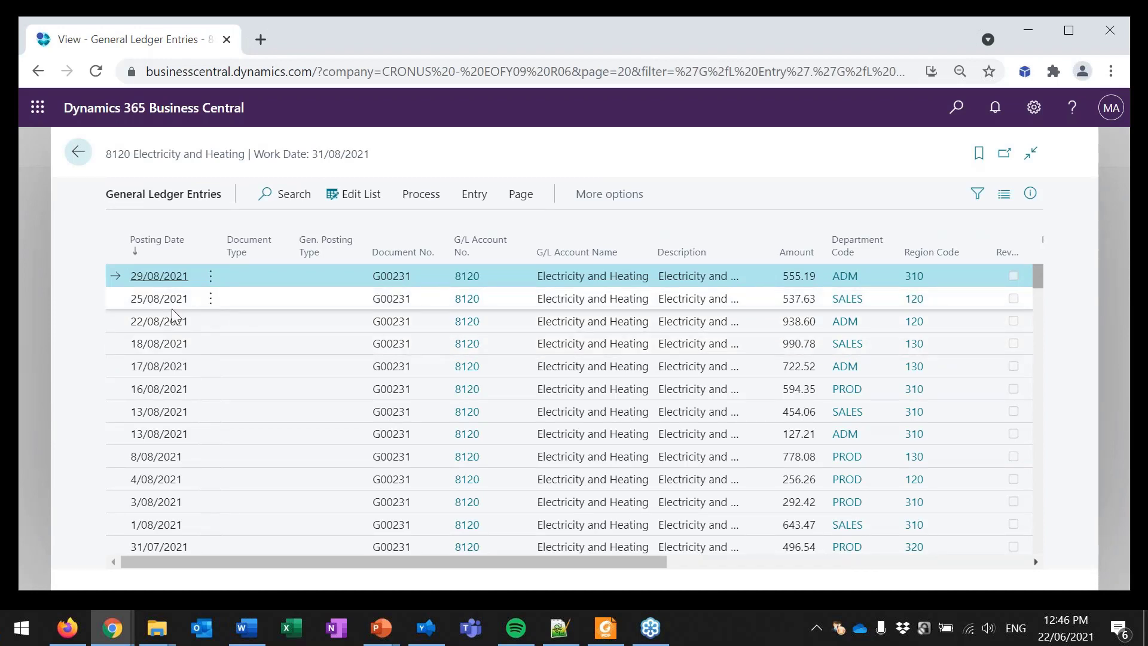
{"action": "scroll", "coordinate": [185, 418], "scroll_direction": "down", "scroll_amount": 3}
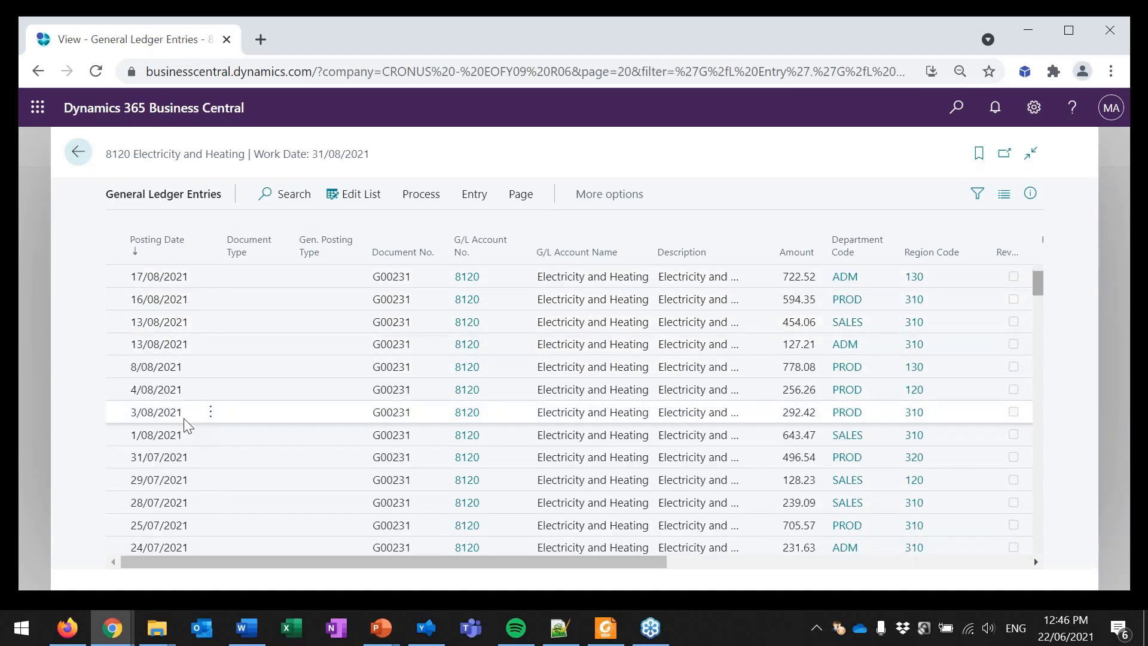
{"action": "scroll", "coordinate": [185, 422], "scroll_direction": "down", "scroll_amount": 3}
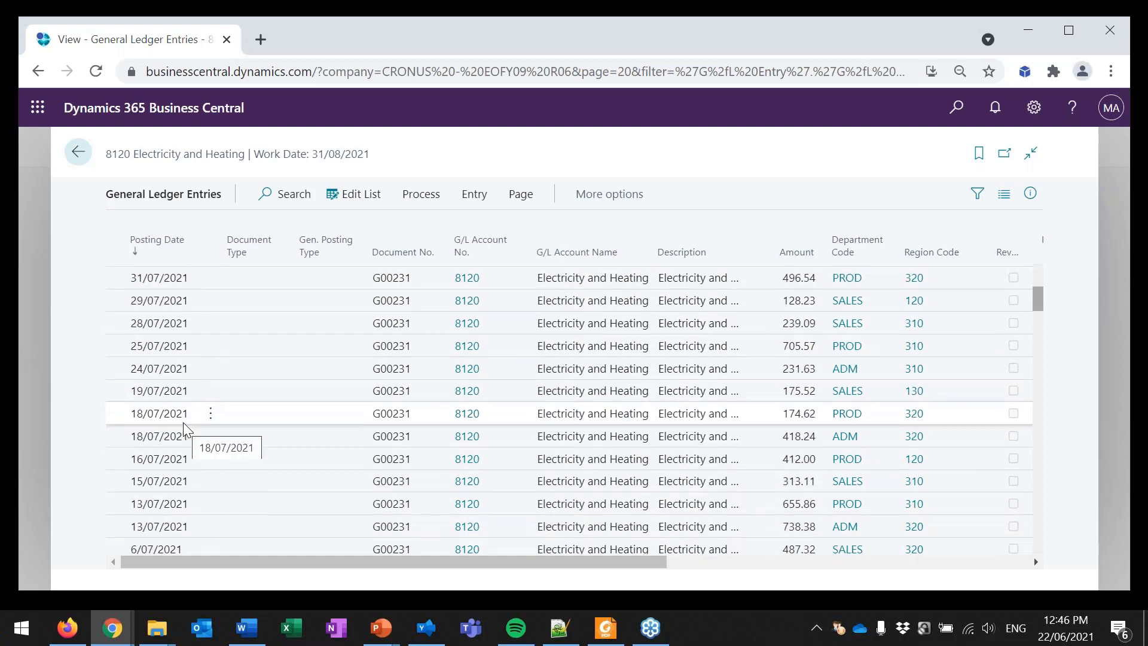
Step: Select the Electricity and Heating ledger entries posted from 18/06/2021 up to 30/06/2021, excluding those dated 1/07/2021
{"action": "scroll", "coordinate": [181, 417], "scroll_direction": "down", "scroll_amount": 2}
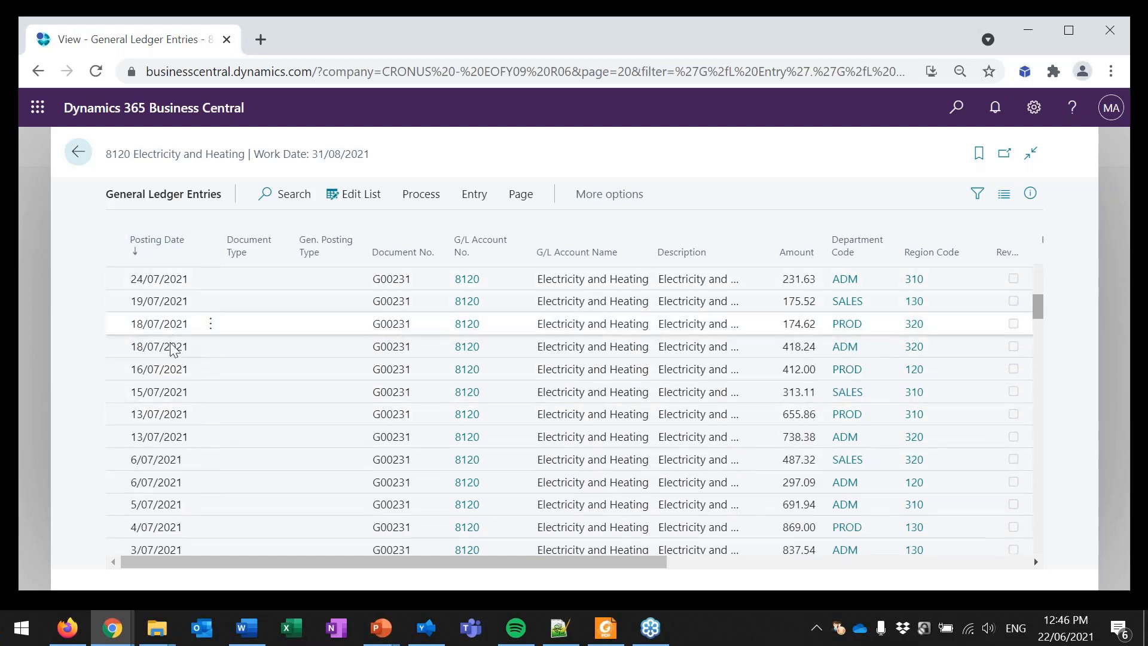
{"action": "scroll", "coordinate": [172, 355], "scroll_direction": "down", "scroll_amount": 4}
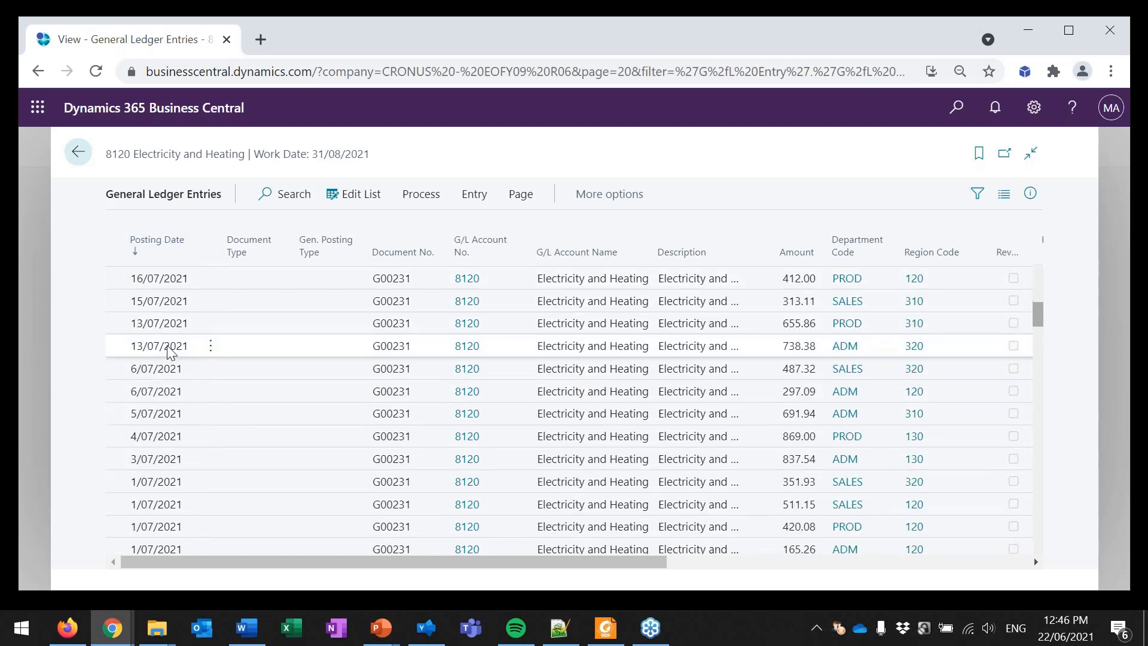
{"action": "scroll", "coordinate": [168, 353], "scroll_direction": "down", "scroll_amount": 8}
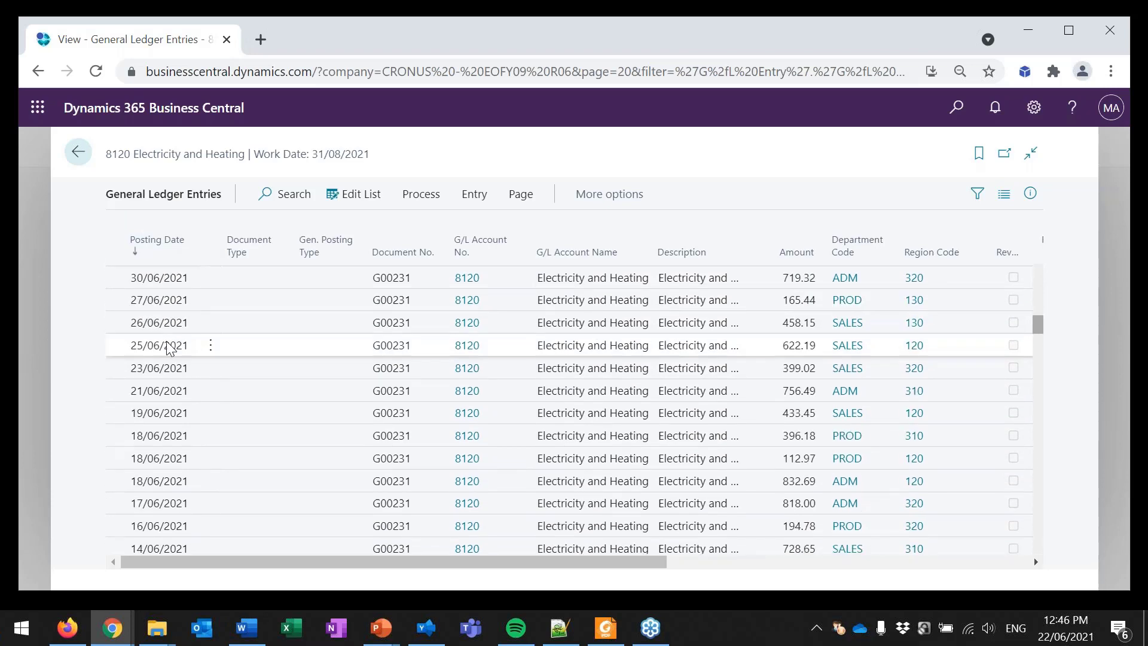
{"action": "scroll", "coordinate": [168, 350], "scroll_direction": "down", "scroll_amount": 6}
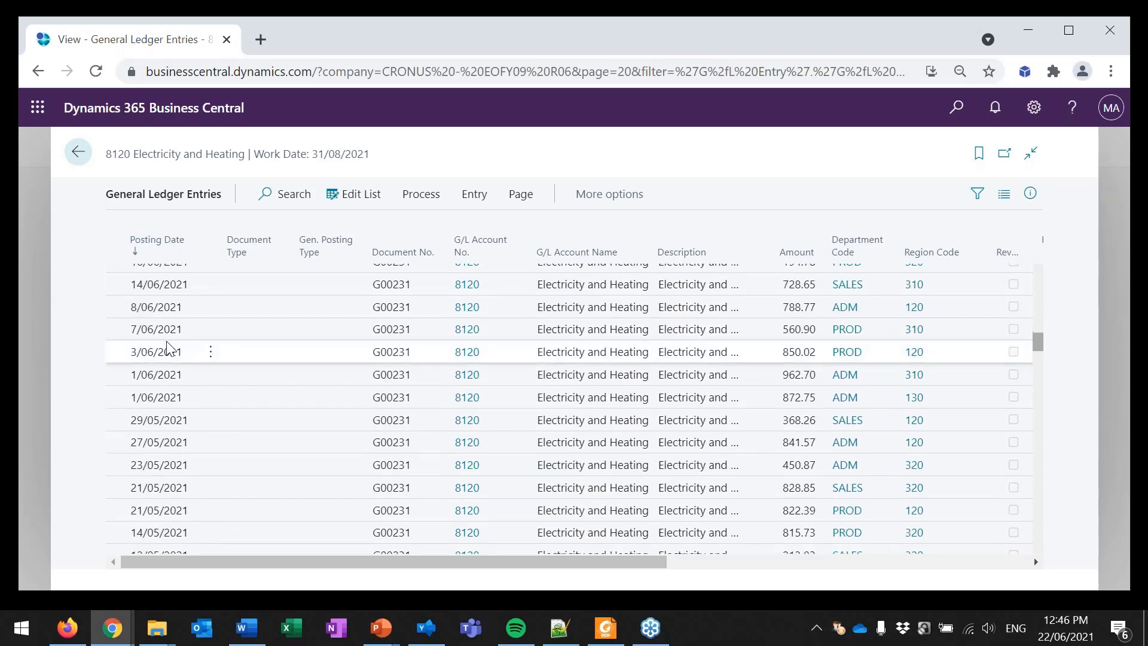
{"action": "scroll", "coordinate": [168, 345], "scroll_direction": "up", "scroll_amount": 6}
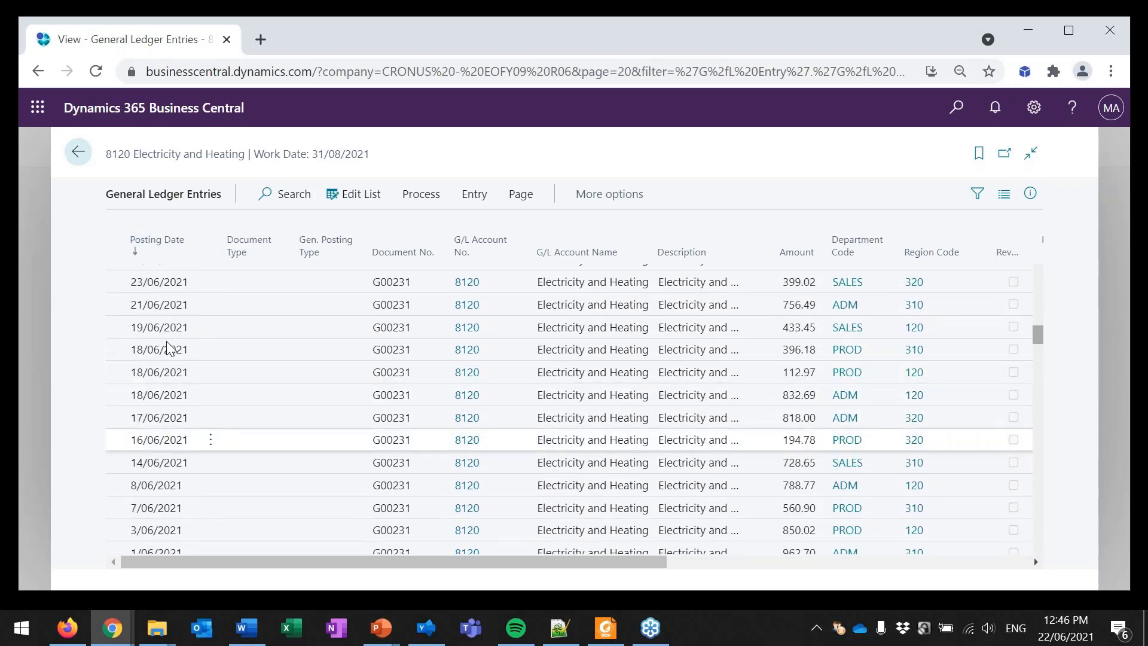
{"action": "left_click", "coordinate": [168, 349]}
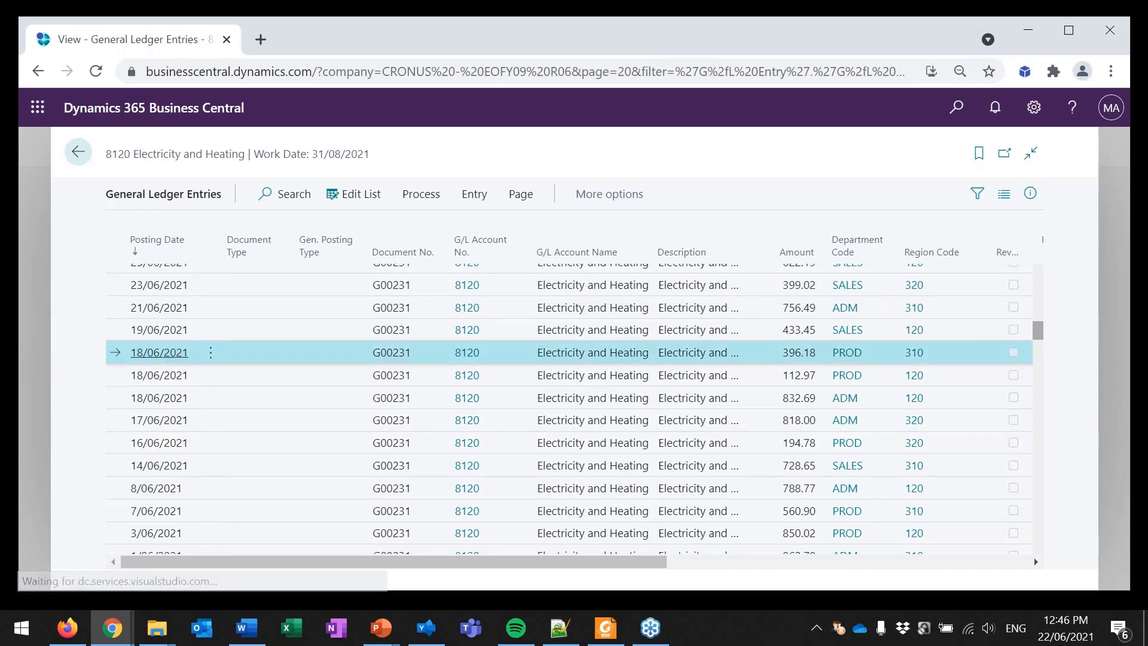
{"action": "key", "text": "shift+Up"}
{"action": "key", "text": "shift+Up"}
{"action": "key", "text": "shift+Up"}
{"action": "key", "text": "shift+Up"}
{"action": "key", "text": "shift+Up"}
{"action": "key", "text": "shift+Up"}
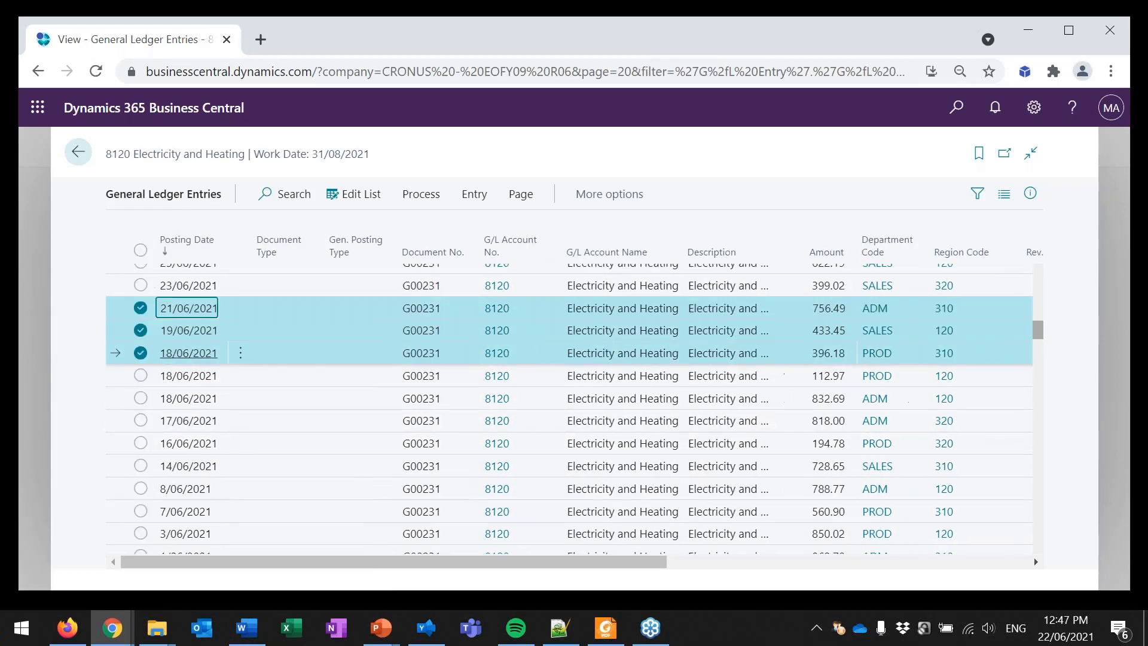
{"action": "key", "text": "shift+Up"}
{"action": "key", "text": "shift+Up"}
{"action": "key", "text": "shift+Up"}
{"action": "key", "text": "shift+Up"}
{"action": "key", "text": "shift+Up"}
{"action": "key", "text": "shift+Up"}
{"action": "key", "text": "shift+Up"}
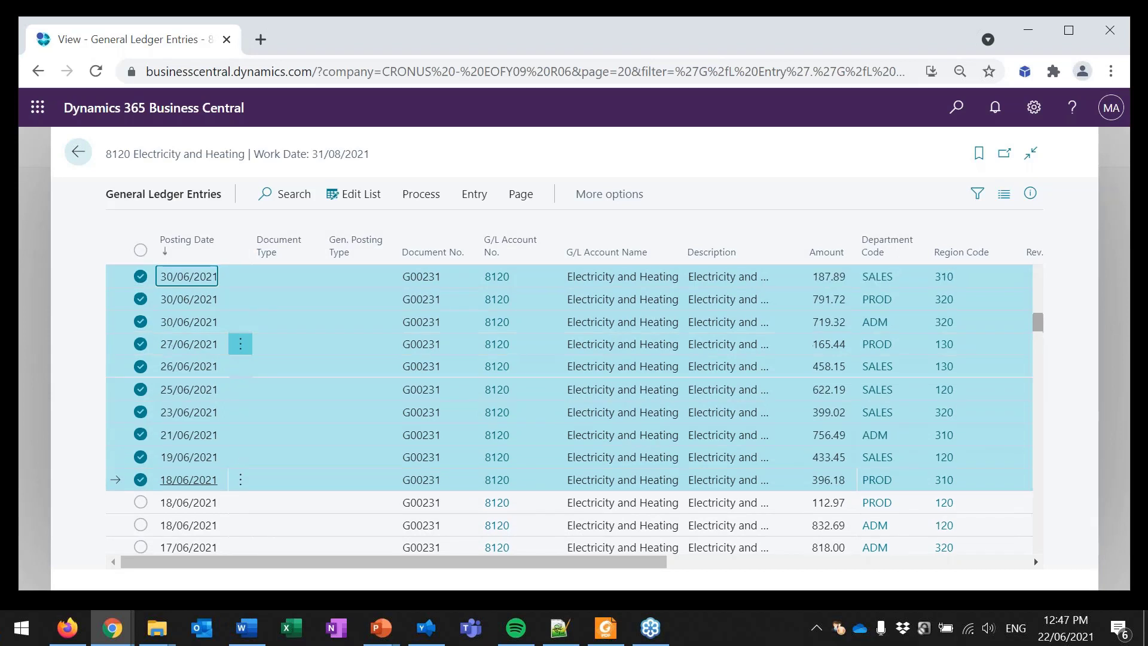
{"action": "key", "text": "shift+Up"}
{"action": "key", "text": "shift+Up"}
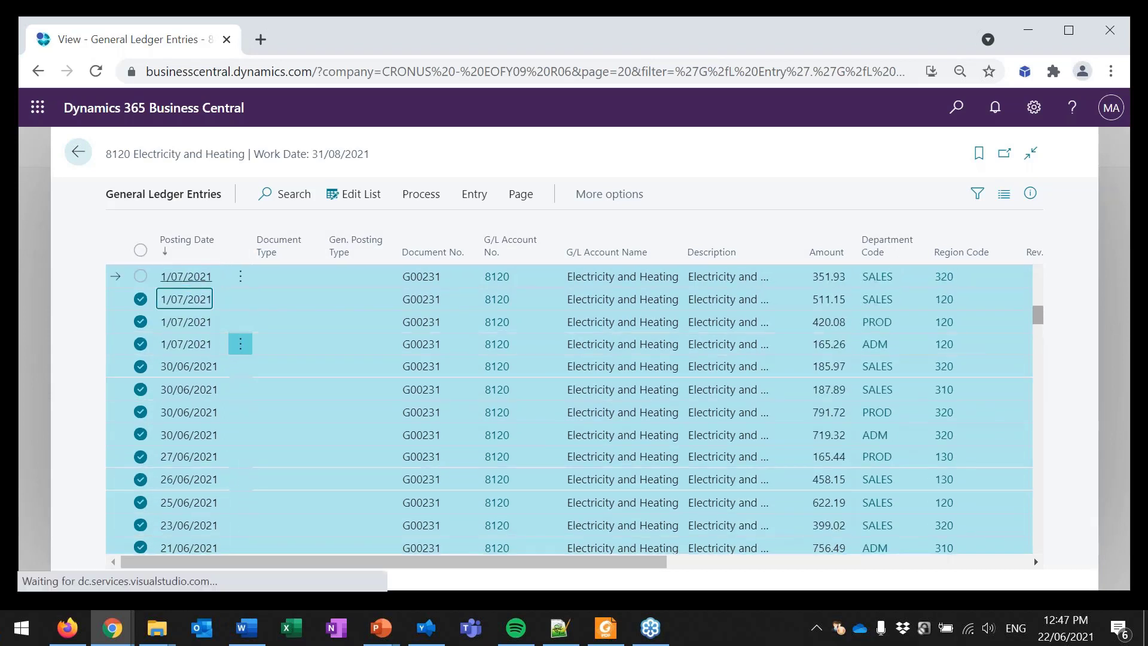
{"action": "key", "text": "shift+Down"}
{"action": "key", "text": "shift+Down"}
{"action": "key", "text": "shift+Down"}
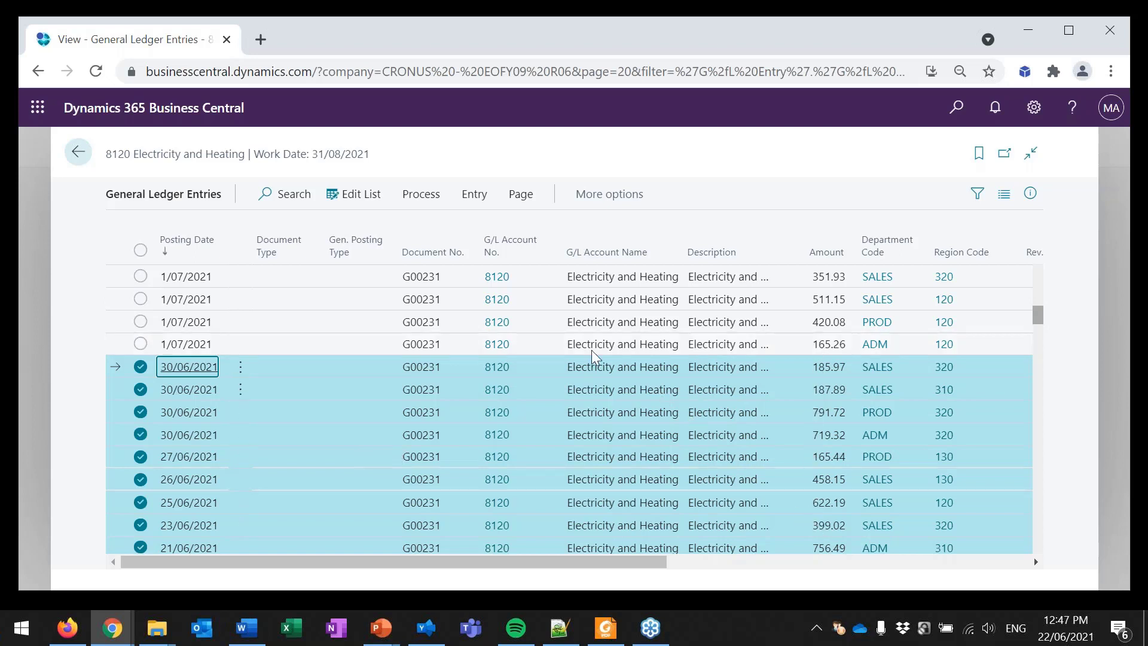
Step: Return to the Chart of Accounts, find account 3120 by search, and clear the search to view it among its neighbouring accounts
{"action": "left_click", "coordinate": [88, 160]}
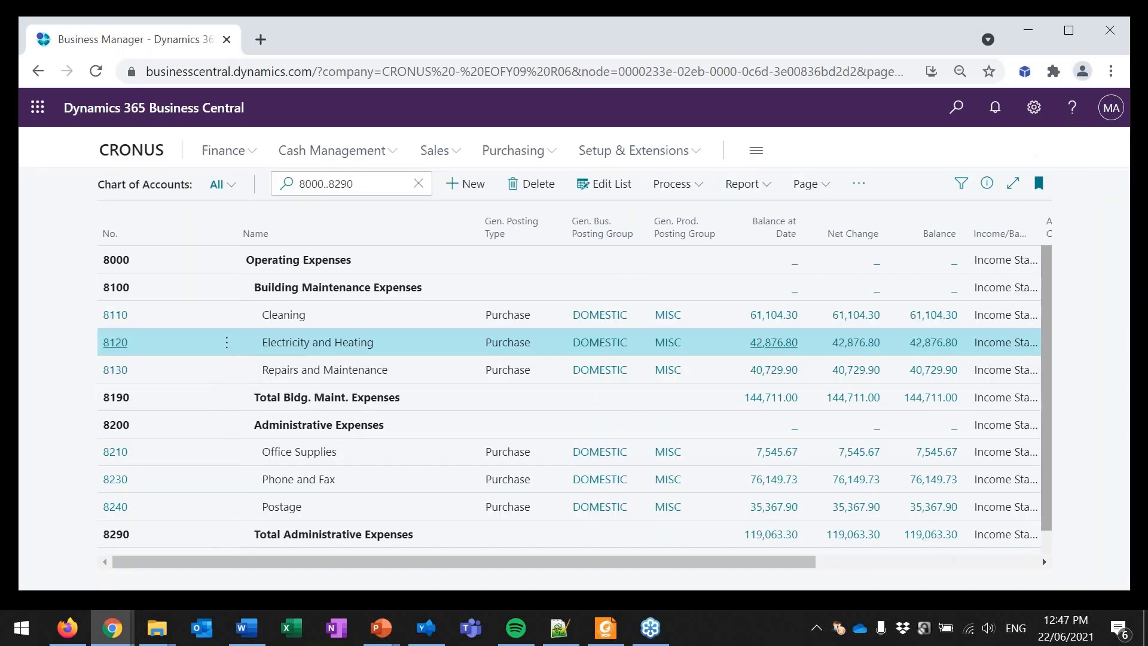
{"action": "left_click_drag", "start_coordinate": [367, 183], "coordinate": [234, 182]}
{"action": "type", "text": "3120"}
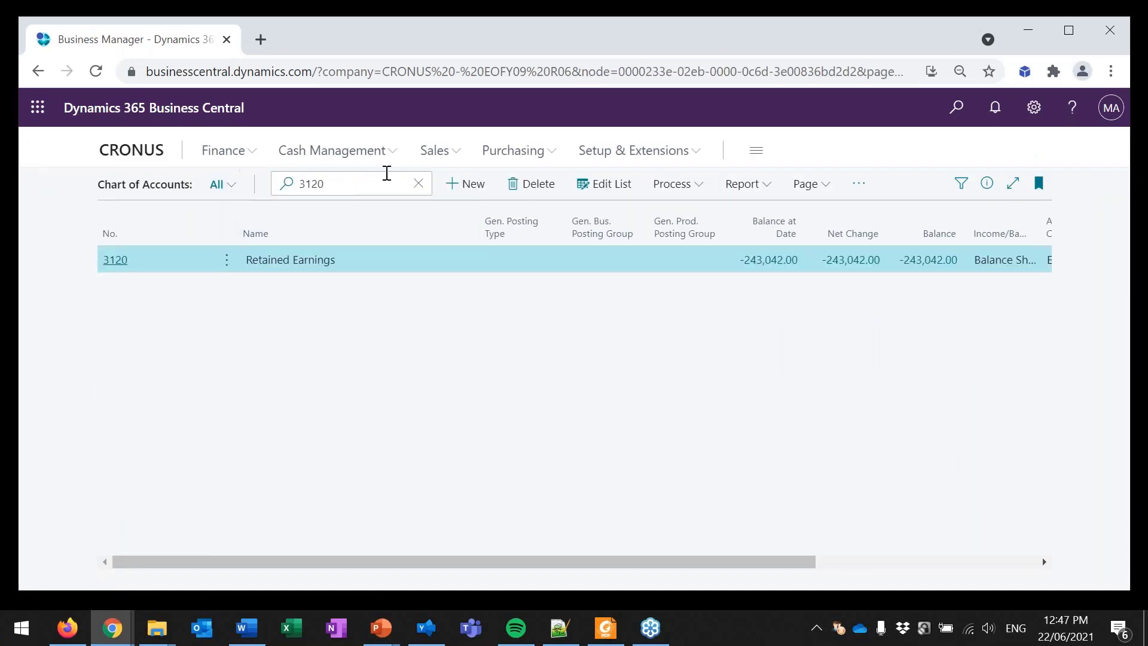
{"action": "left_click", "coordinate": [418, 183]}
{"action": "scroll", "coordinate": [440, 290], "scroll_direction": "up", "scroll_amount": 3}
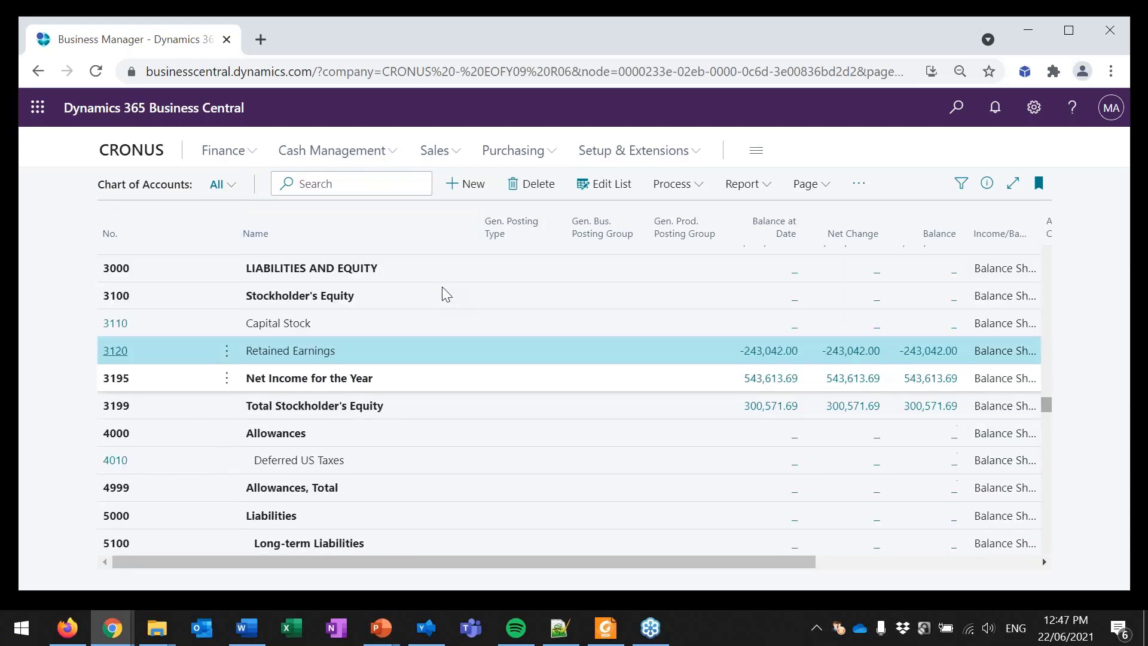
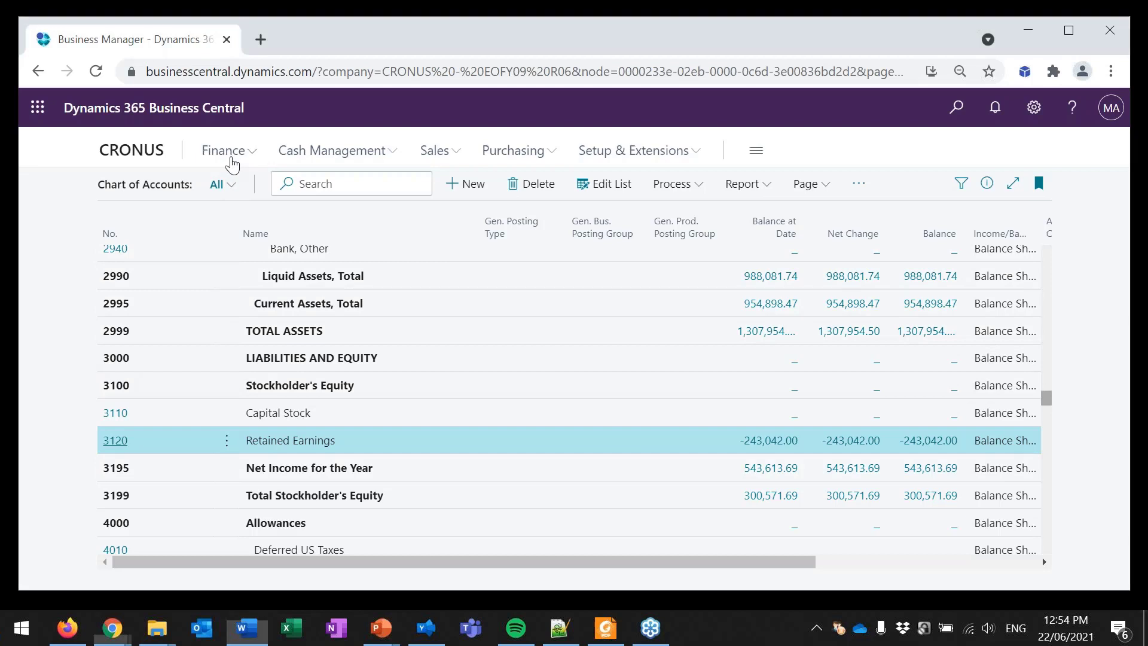
Step: Open the list of general journal batches
{"action": "left_click", "coordinate": [186, 186]}
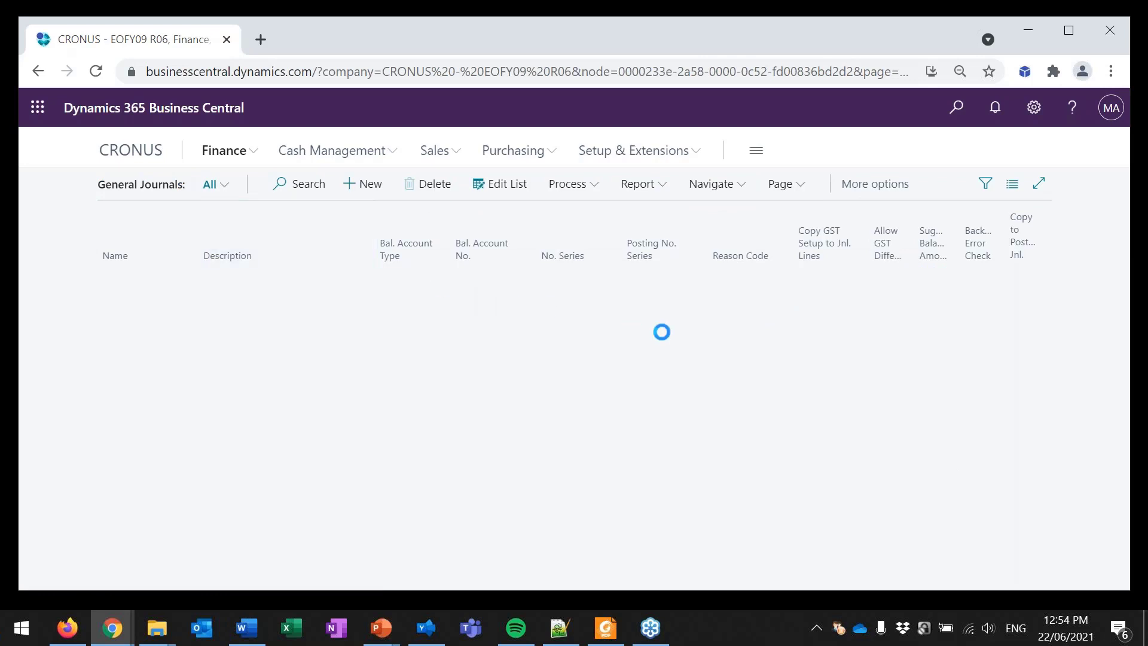
{"action": "left_click_drag", "start_coordinate": [613, 42], "coordinate": [613, 48]}
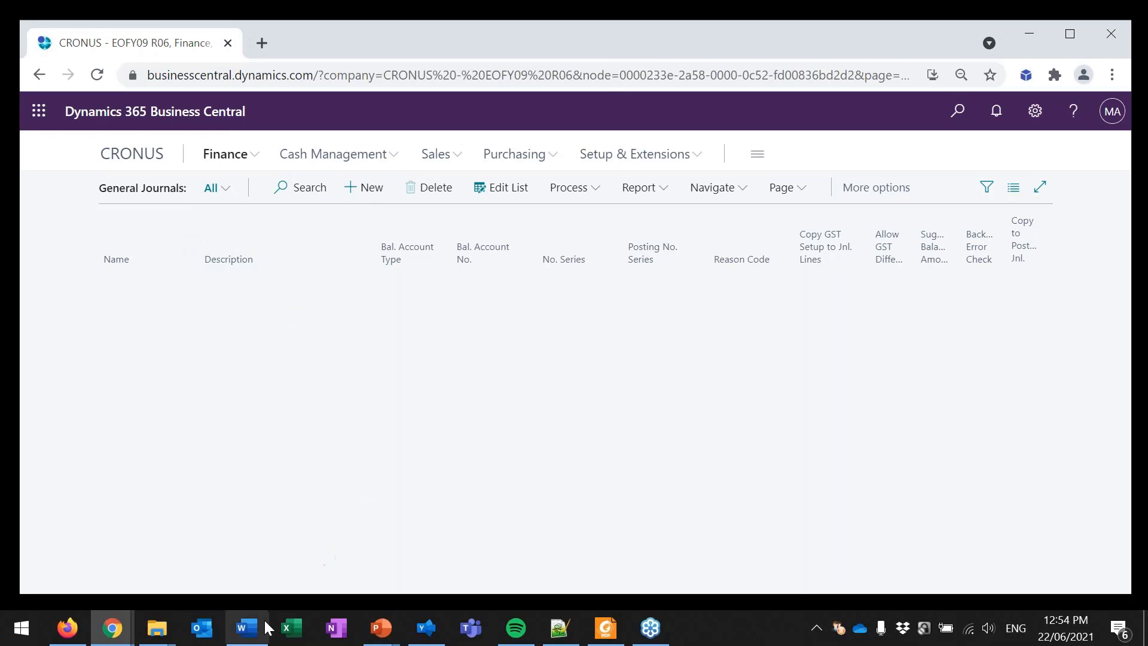
{"action": "mouse_move", "coordinate": [66, 634]}
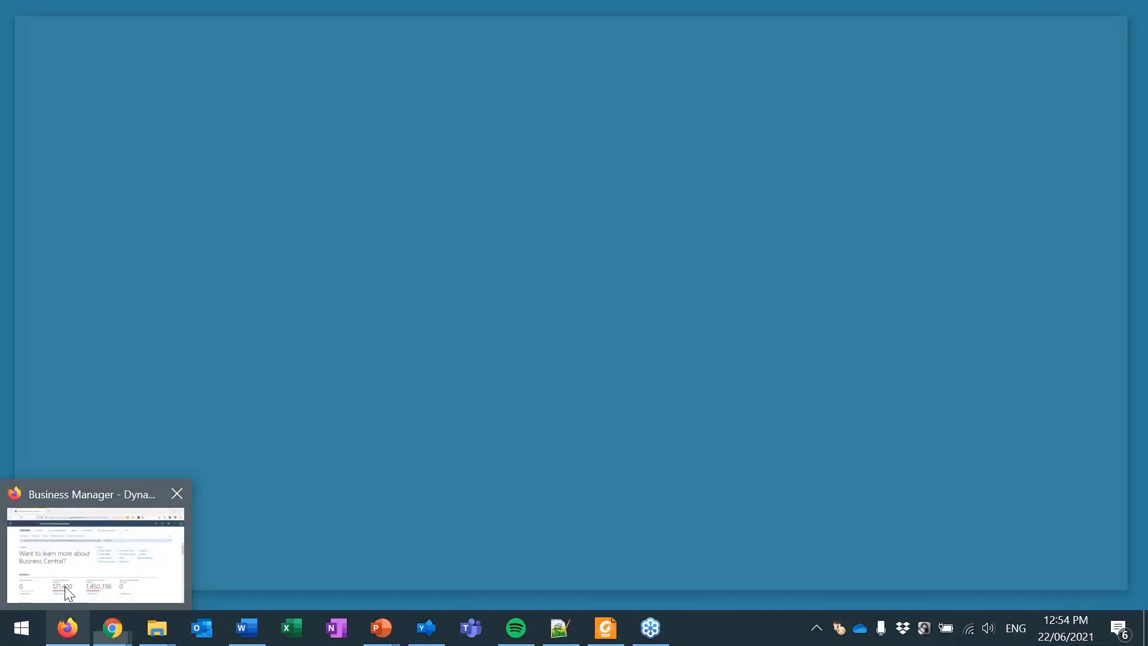
{"action": "left_click", "coordinate": [67, 595]}
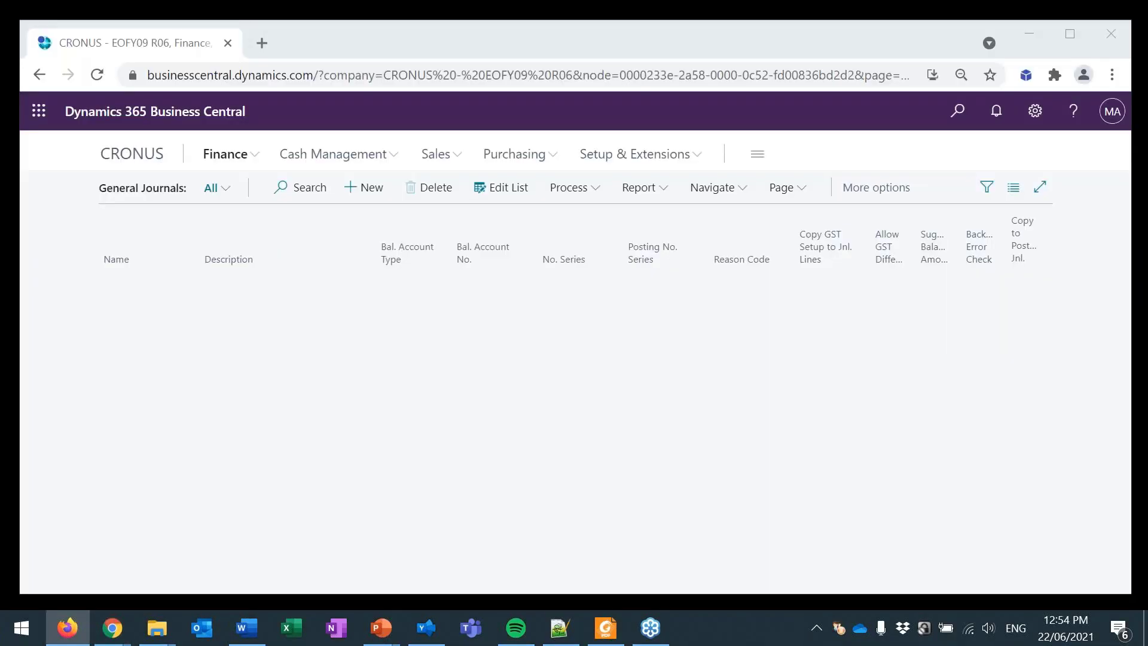
{"action": "left_click_drag", "start_coordinate": [1147, 203], "coordinate": [787, 49]}
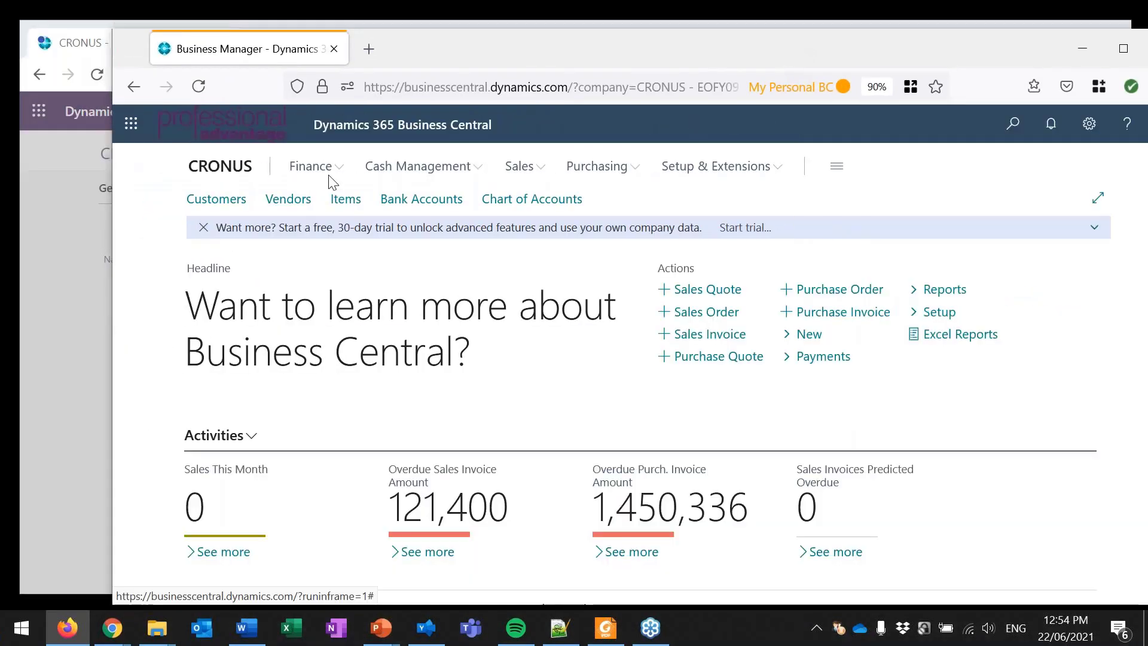
{"action": "left_click", "coordinate": [326, 170]}
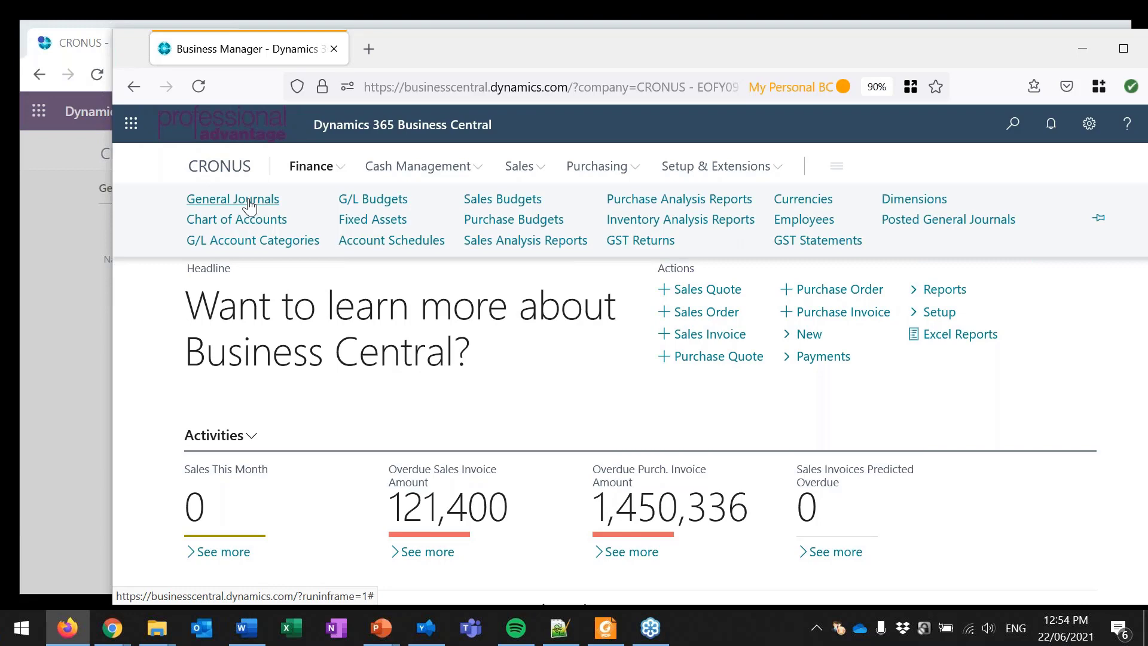
{"action": "left_click_drag", "start_coordinate": [410, 48], "coordinate": [404, 128]}
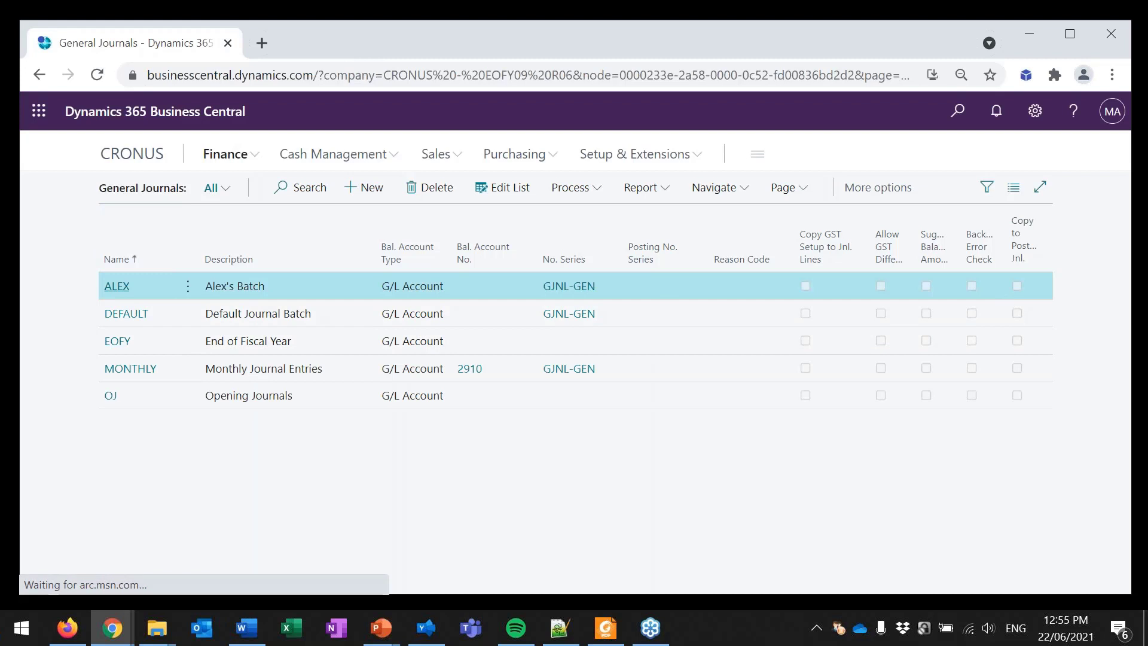
Step: Open the first general journal batch and balance the cleaning line for account 8110 against Bank Account MAIN
{"action": "left_click", "coordinate": [117, 286]}
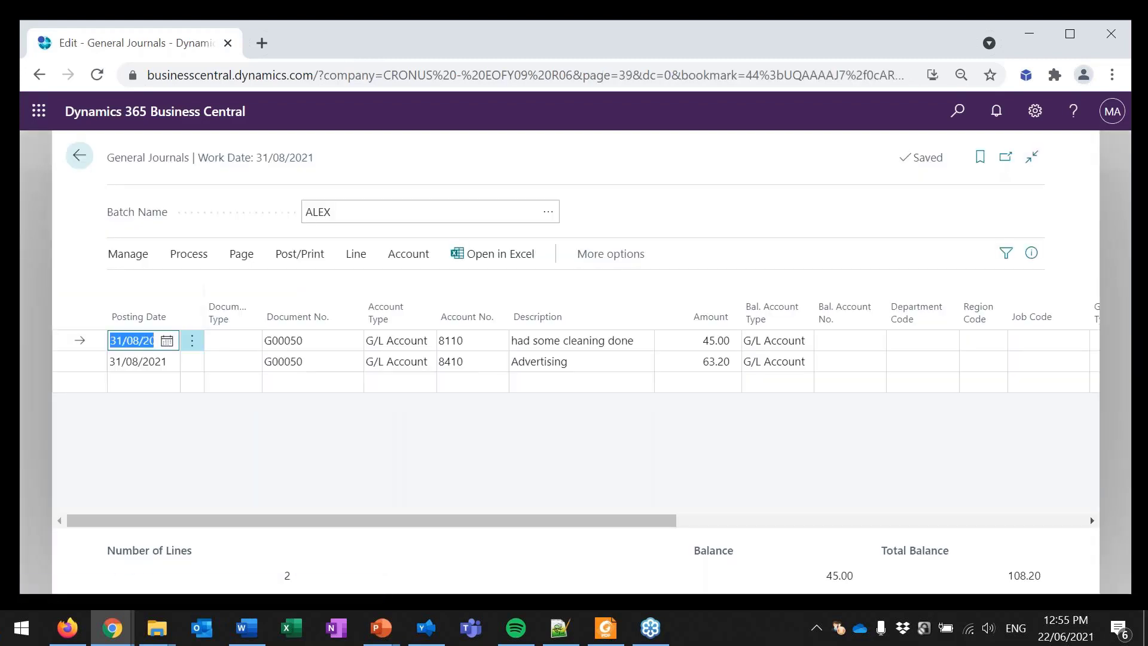
{"action": "left_click", "coordinate": [789, 343]}
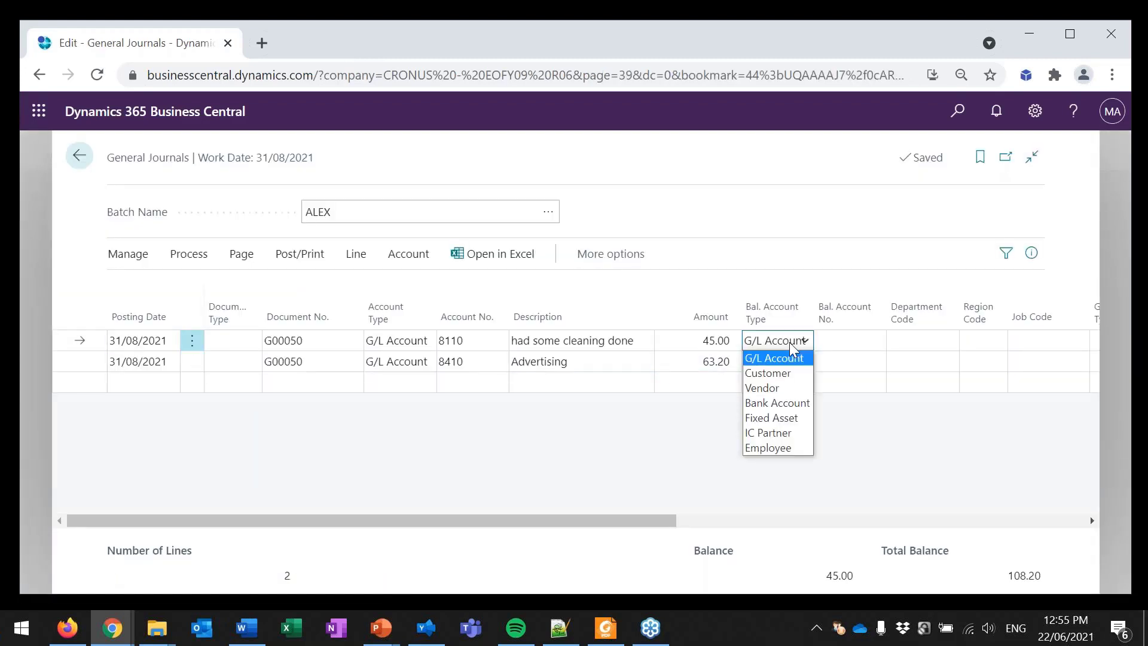
{"action": "left_click", "coordinate": [790, 404]}
{"action": "left_click", "coordinate": [833, 341]}
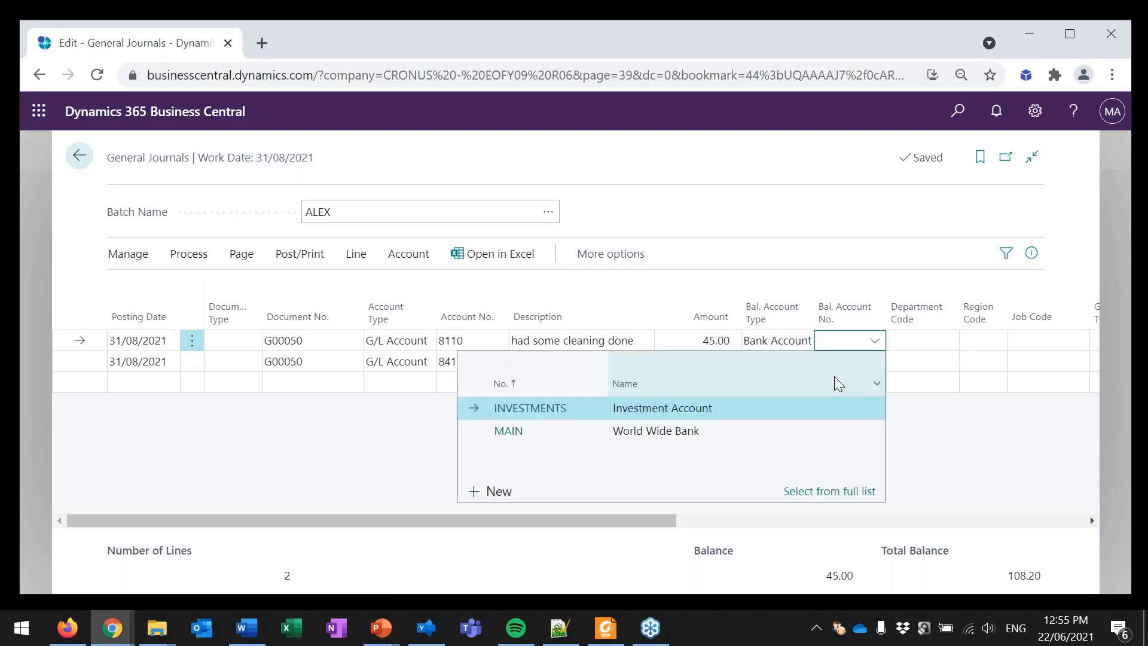
{"action": "key", "text": "Down"}
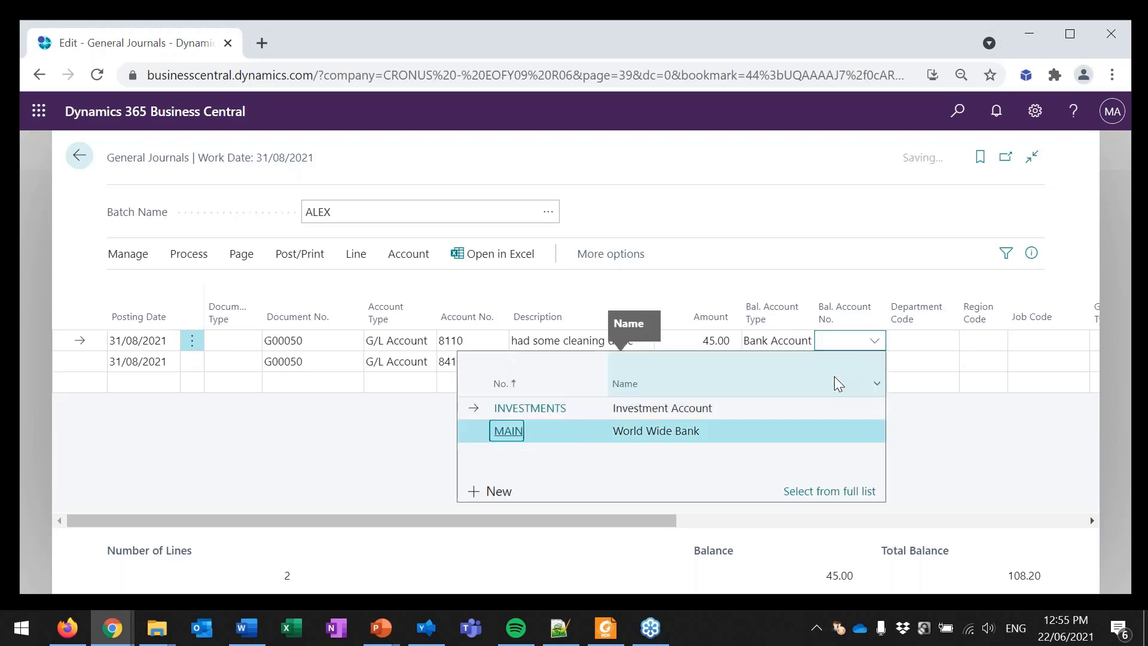
{"action": "key", "text": "Return"}
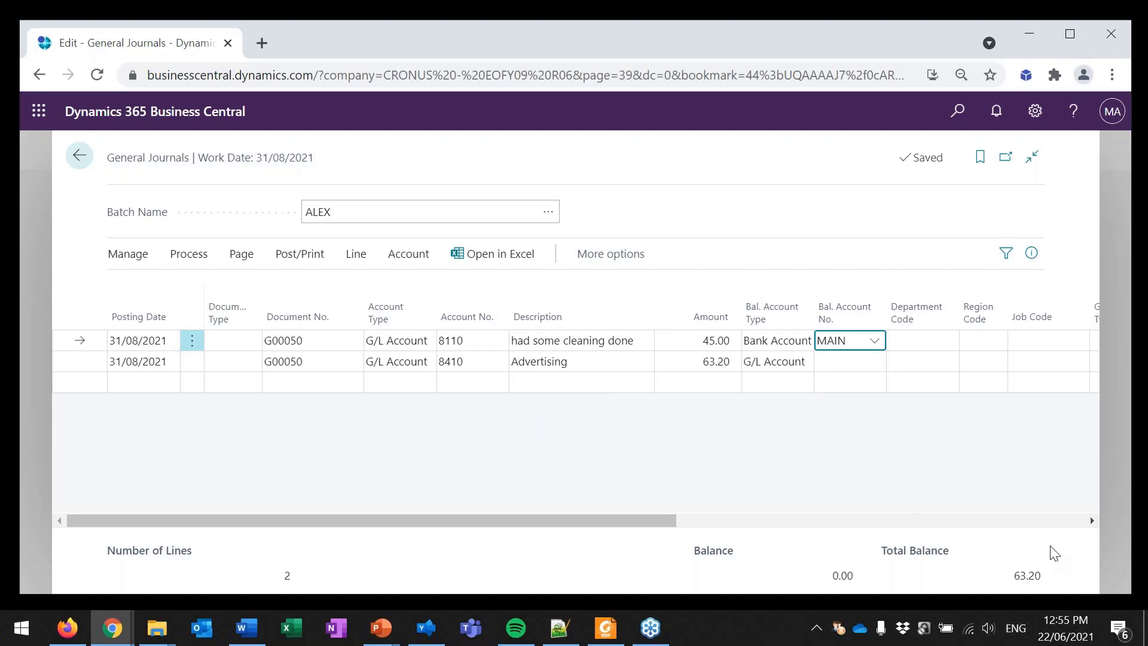
Step: Balance the Advertising line for account 8410 against Bank Account MAIN
{"action": "left_click", "coordinate": [794, 371]}
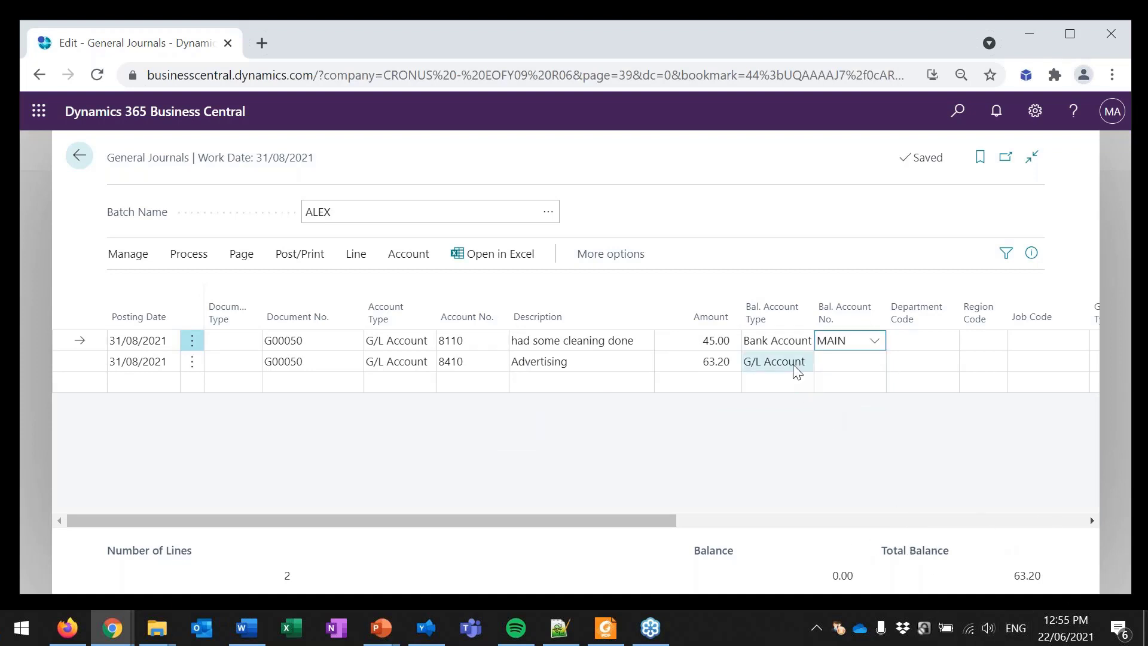
{"action": "left_click", "coordinate": [804, 361]}
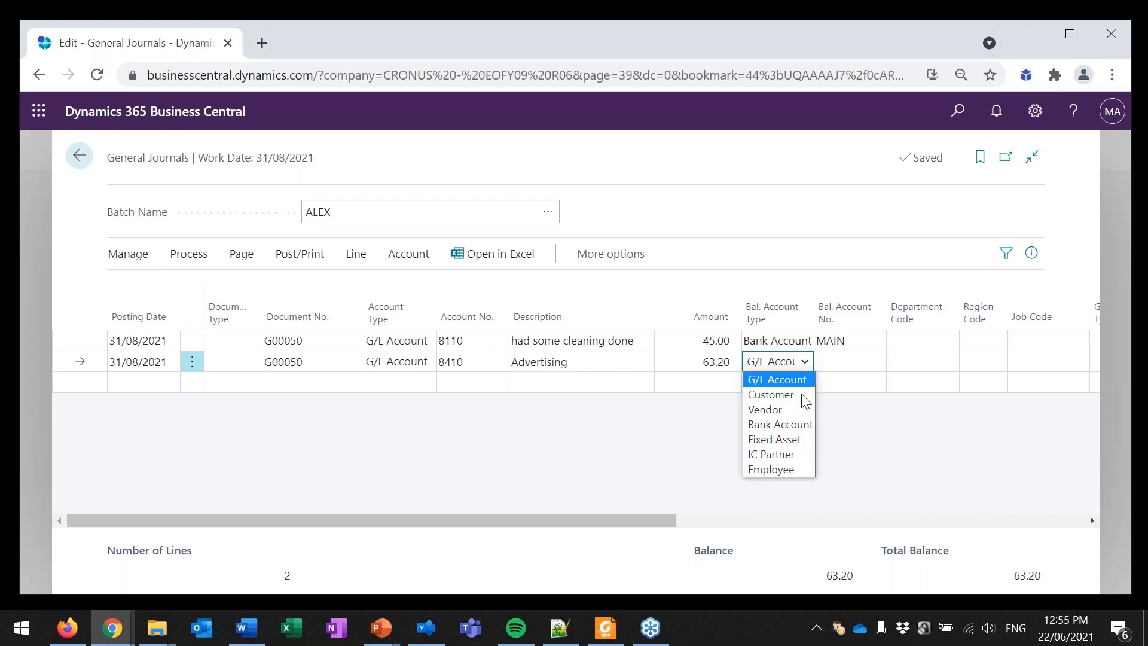
{"action": "left_click", "coordinate": [802, 427]}
{"action": "left_click", "coordinate": [828, 365]}
{"action": "type", "text": "MAI"}
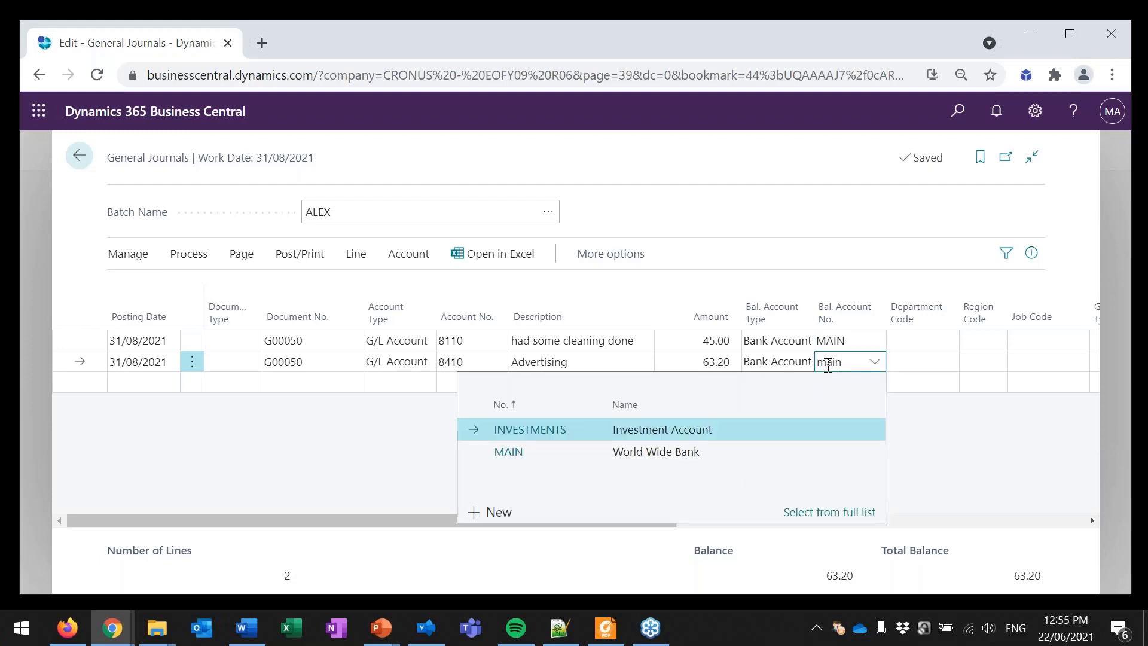
{"action": "key", "text": "Tab"}
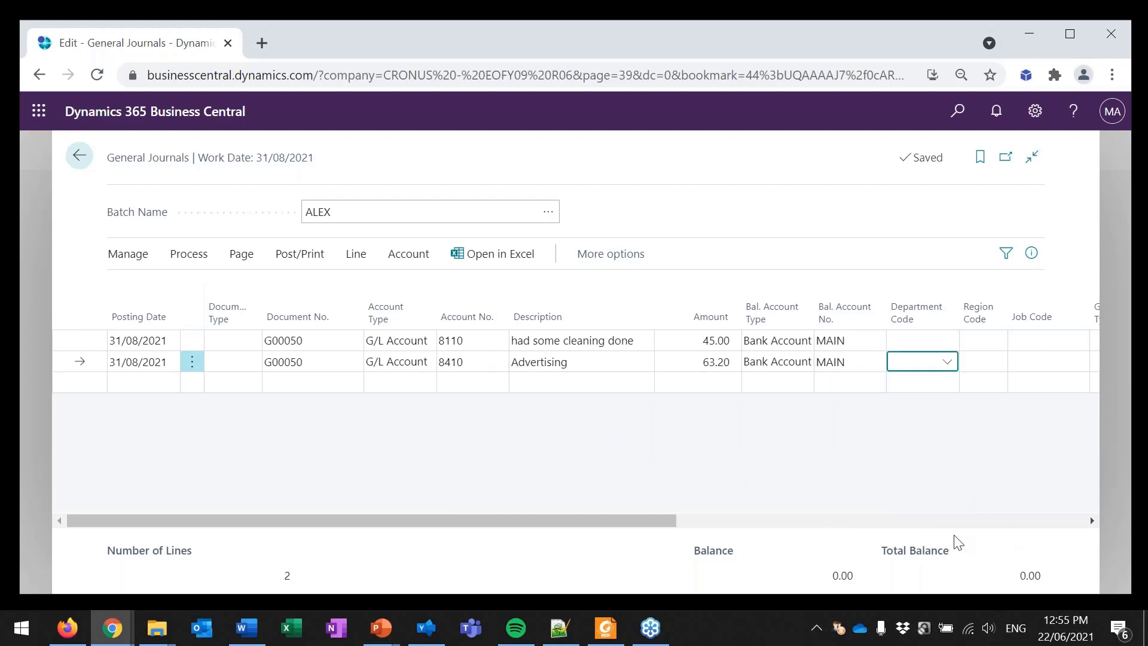
Step: Clear the balancing account number from both the Advertising and the cleaning journal lines
{"action": "key", "text": "shift+Tab"}
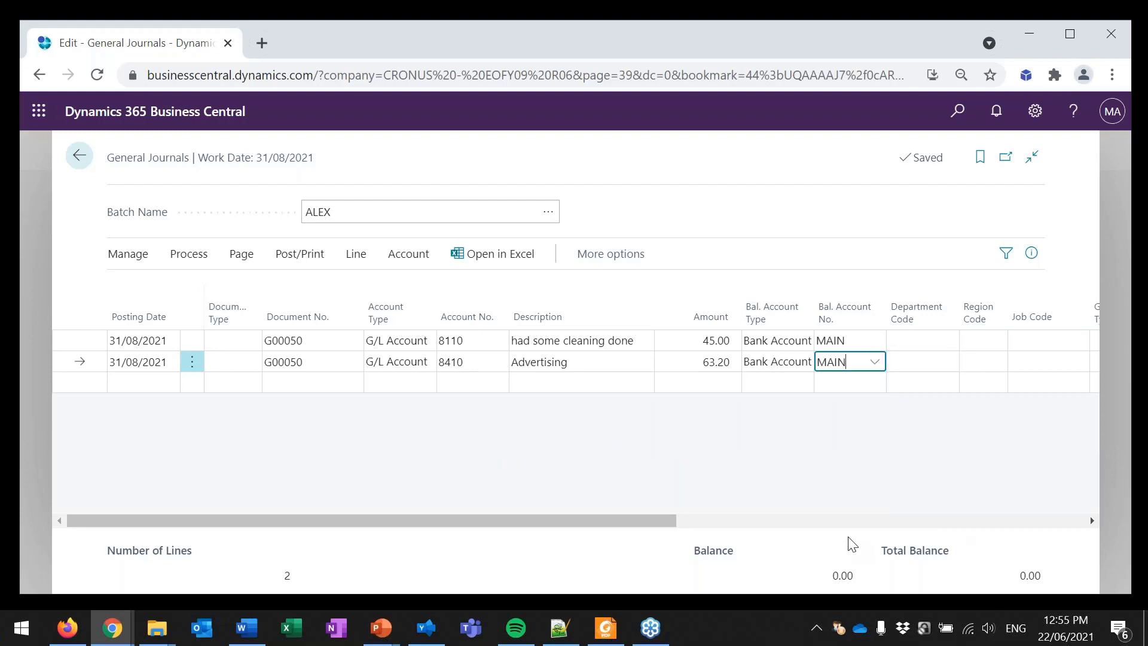
{"action": "key", "text": "BackSpace"}
{"action": "key", "text": "Up"}
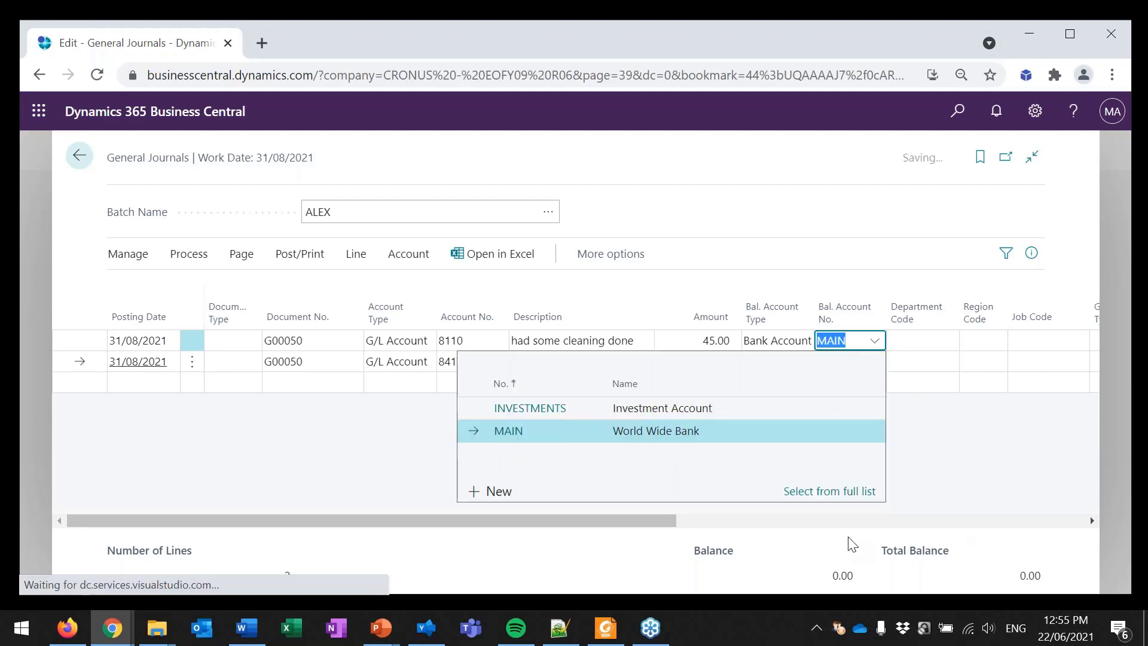
{"action": "key", "text": "BackSpace"}
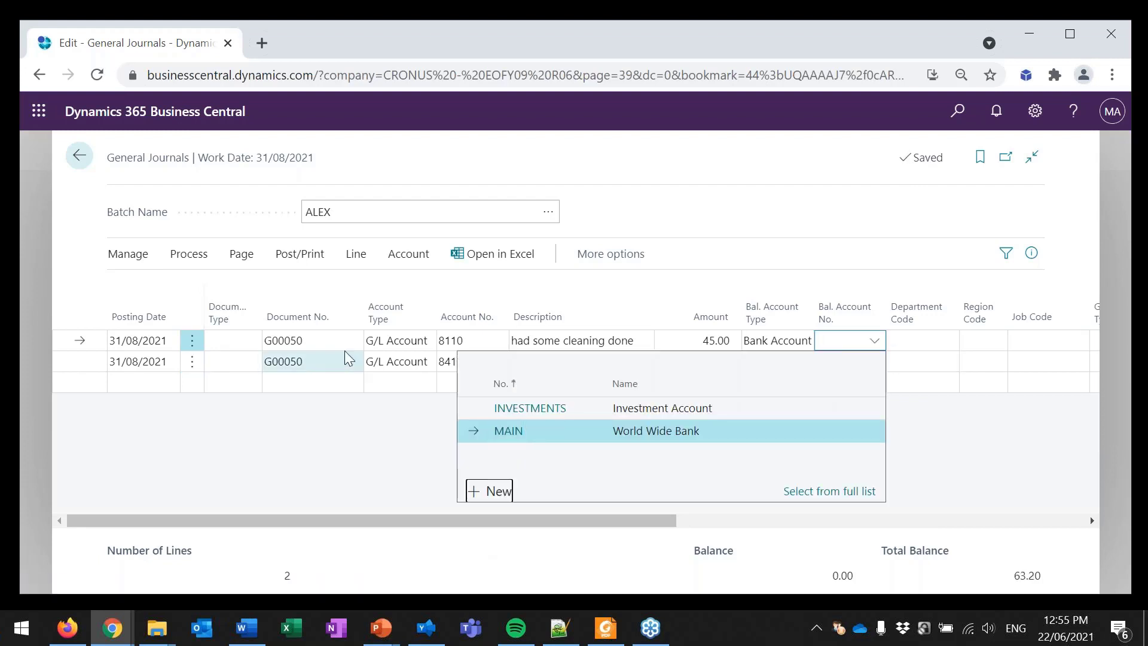
Step: Add a third journal line under document G00050 with account type Bank Account and account number MAIN
{"action": "left_click", "coordinate": [330, 384]}
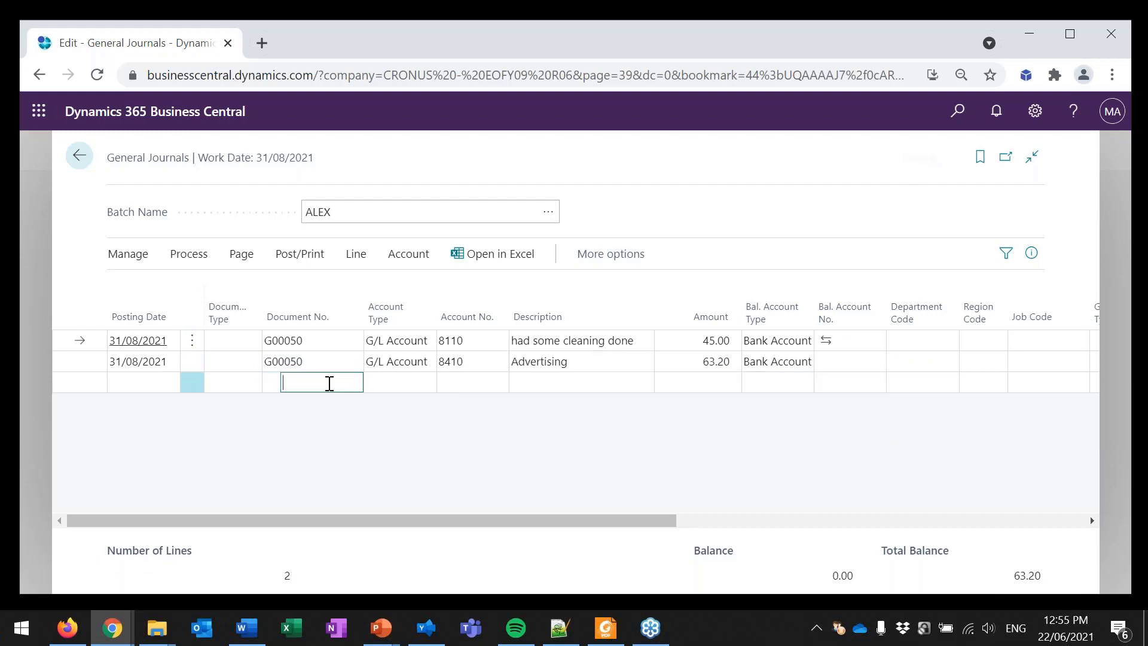
{"action": "left_click", "coordinate": [429, 385]}
{"action": "left_click", "coordinate": [413, 446]}
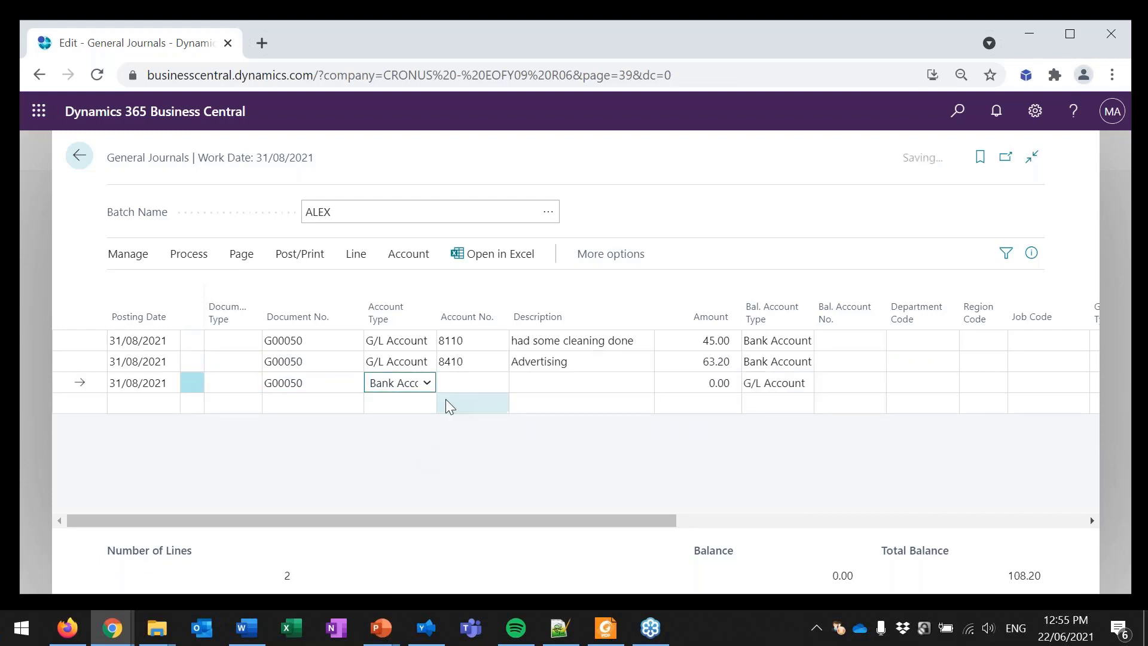
{"action": "left_click", "coordinate": [461, 382]}
{"action": "type", "text": "bank"}
{"action": "key", "text": "Tab"}
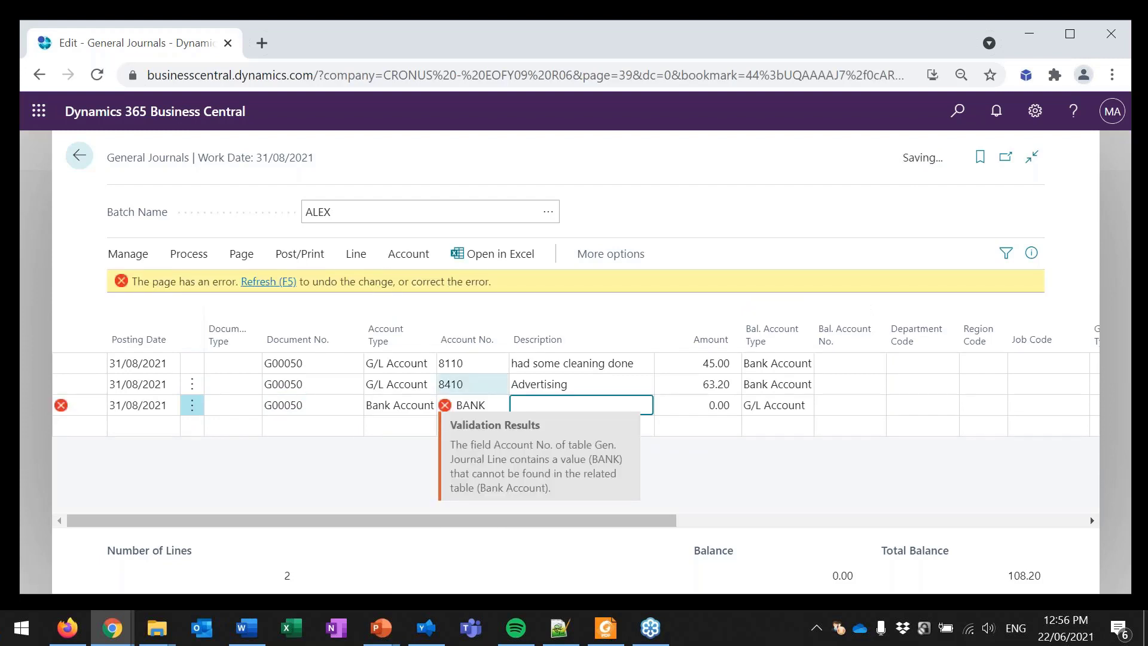
{"action": "type", "text": "main"}
{"action": "key", "text": "Tab"}
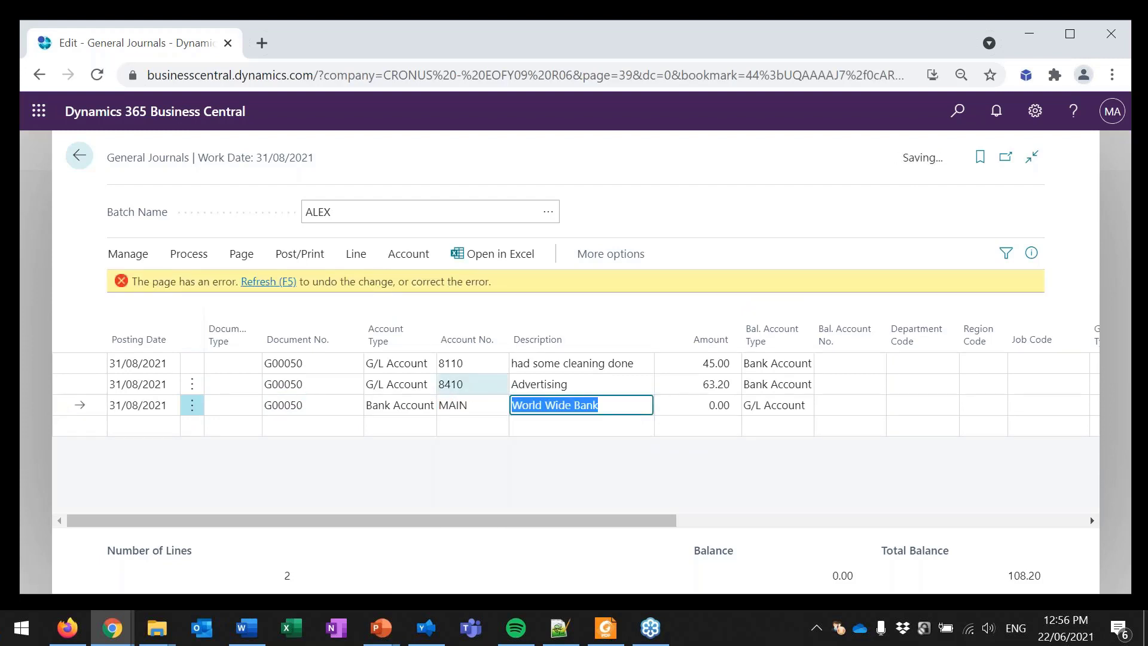
Step: Set the amount of the World Wide Bank line to -108.20
{"action": "key", "text": "Tab"}
{"action": "key", "text": "BackSpace"}
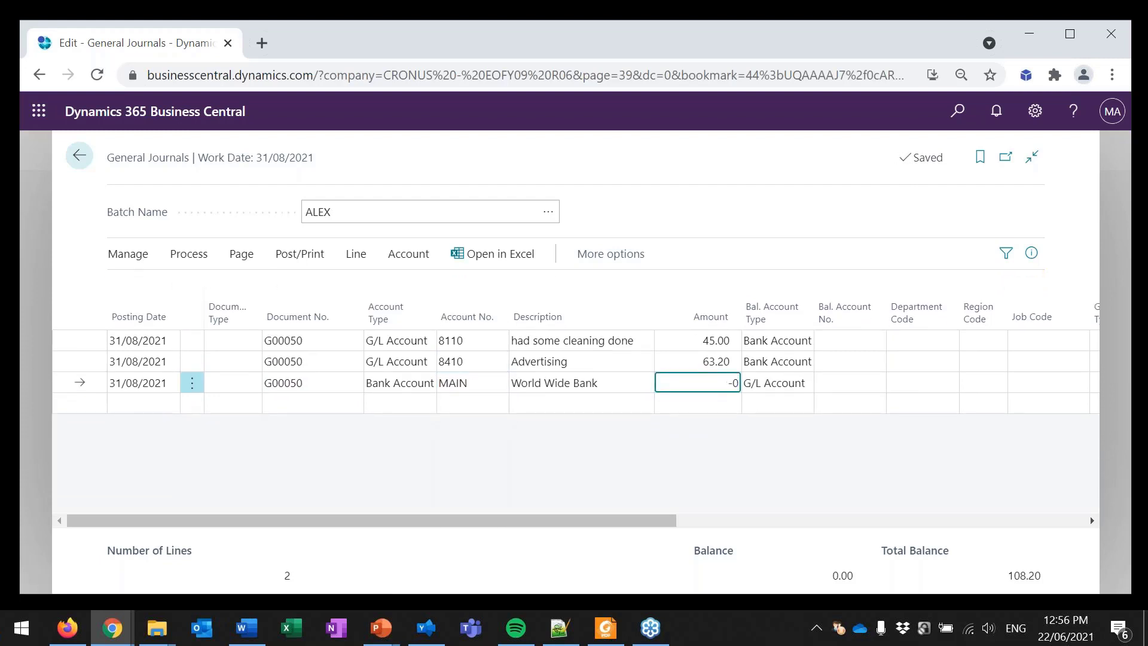
{"action": "type", "text": "1-"}
{"action": "key", "text": "BackSpace"}
{"action": "type", "text": "08.20-"}
{"action": "key", "text": "Tab"}
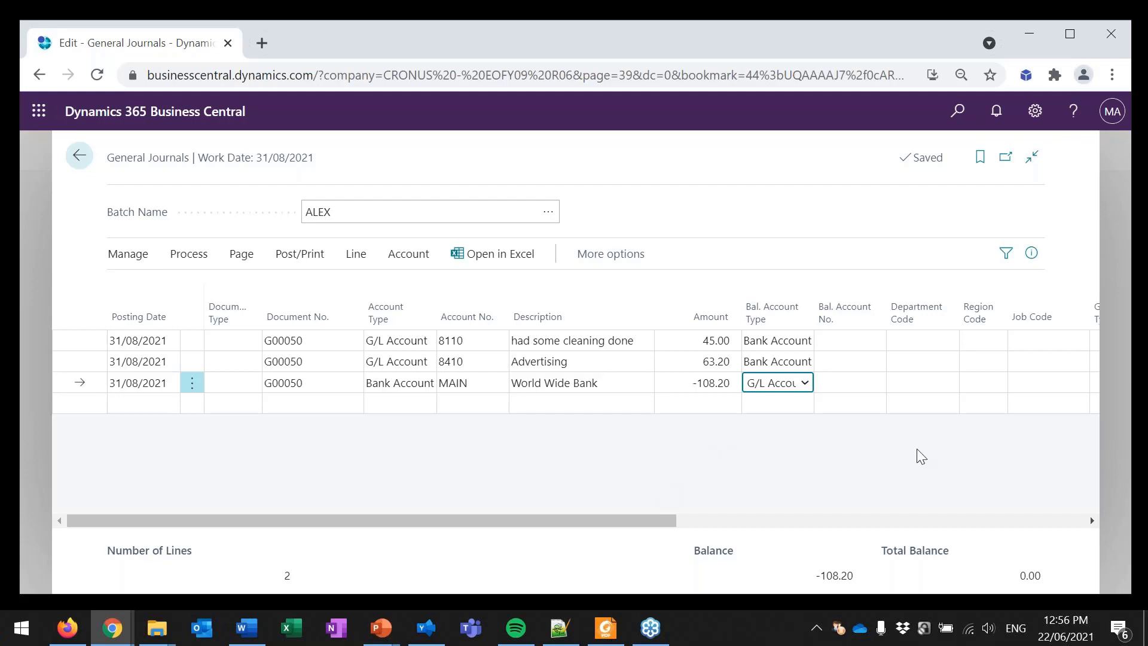
Step: Leave the general journal and load the Business Central home page at businesscentral.dynamics.com
{"action": "left_click", "coordinate": [79, 158]}
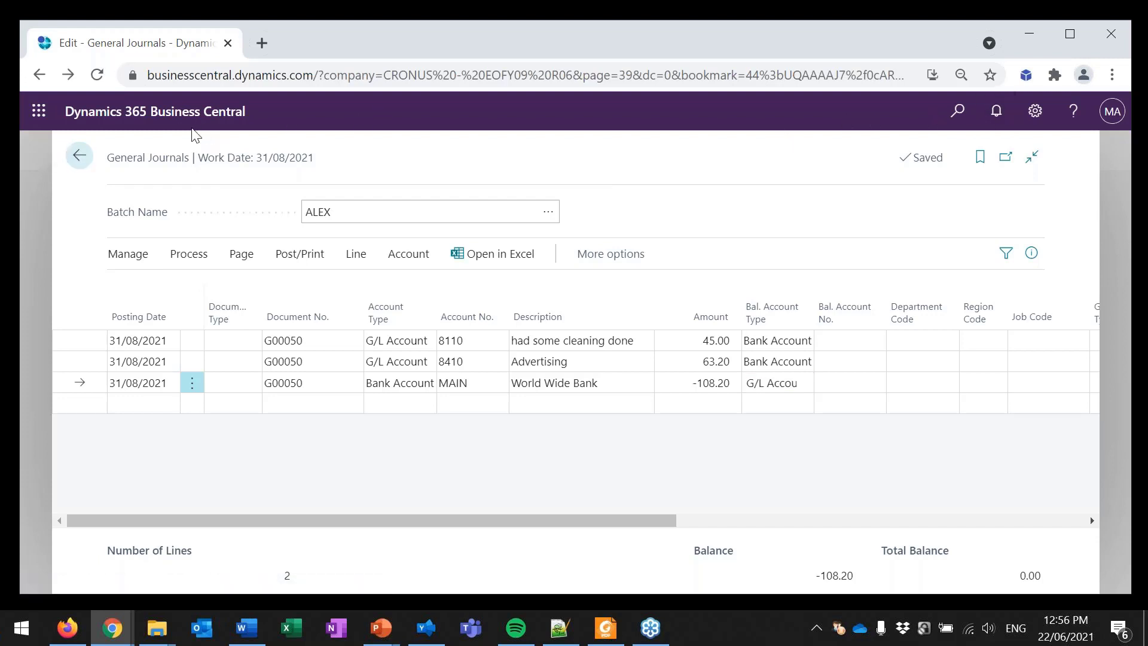
{"action": "left_click", "coordinate": [415, 75]}
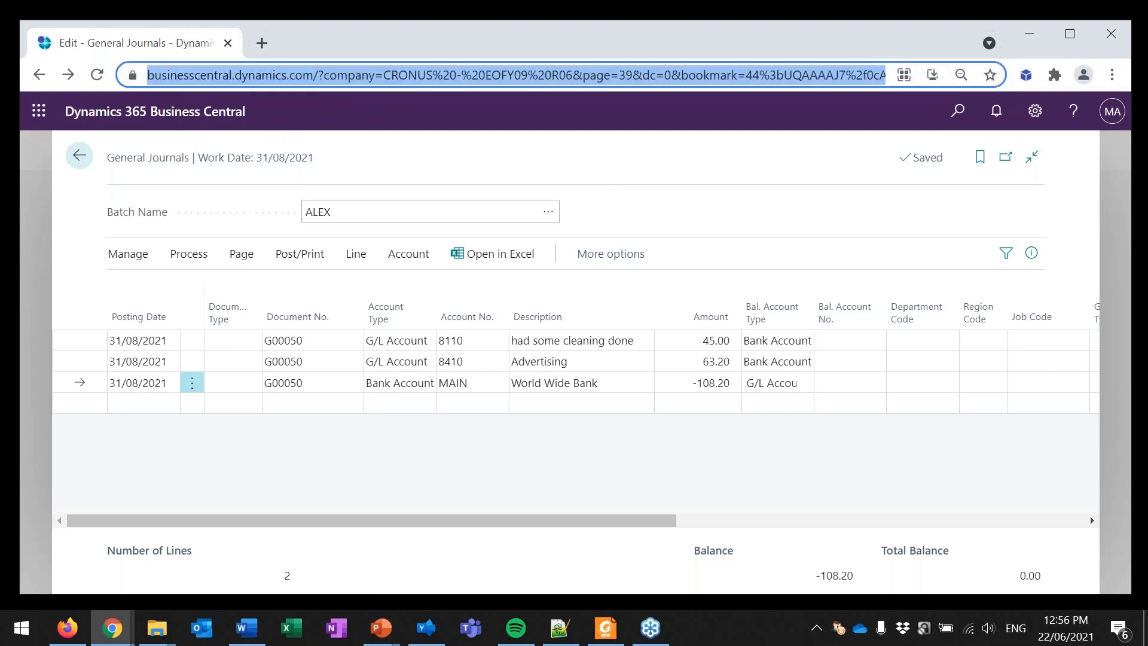
{"action": "type", "text": "bus"}
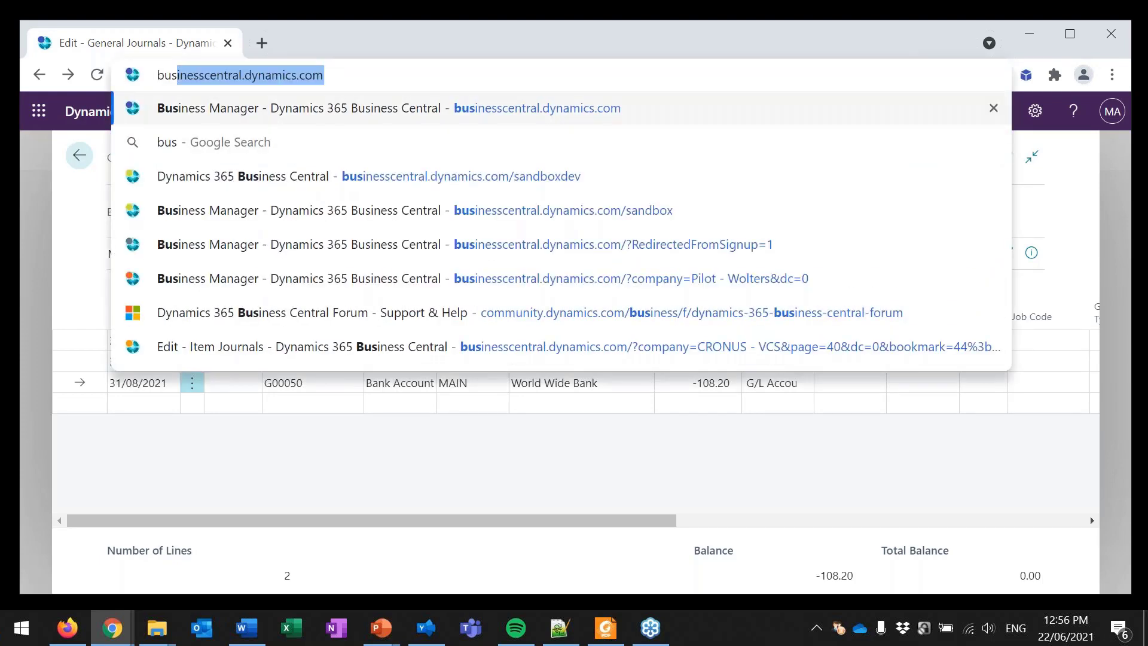
{"action": "key", "text": "Return"}
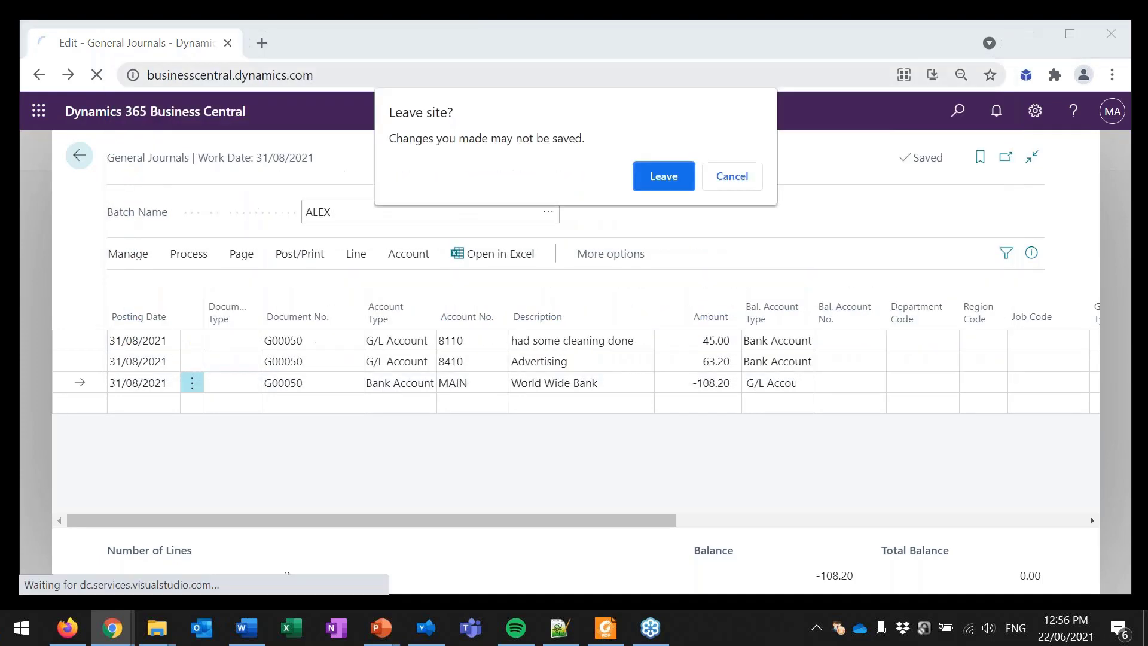
{"action": "left_click", "coordinate": [670, 179]}
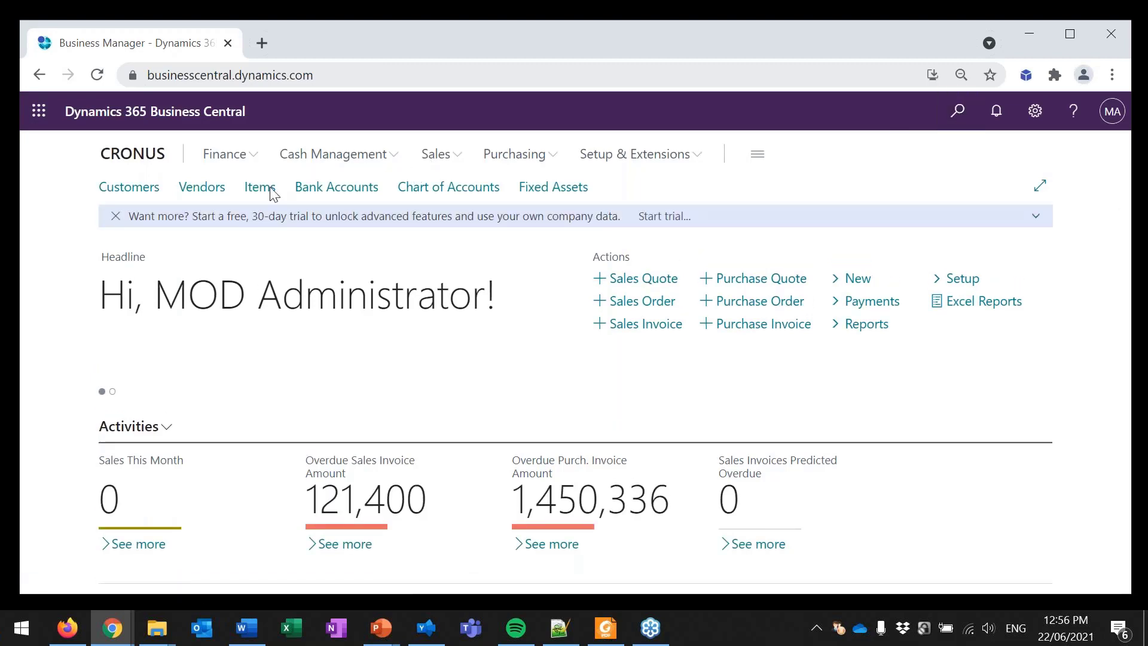
Step: Find and open General Ledger Setup, review the account schedules assigned under Reporting, and close the page
{"action": "key", "text": "alt+q"}
{"action": "type", "text": "gen led se"}
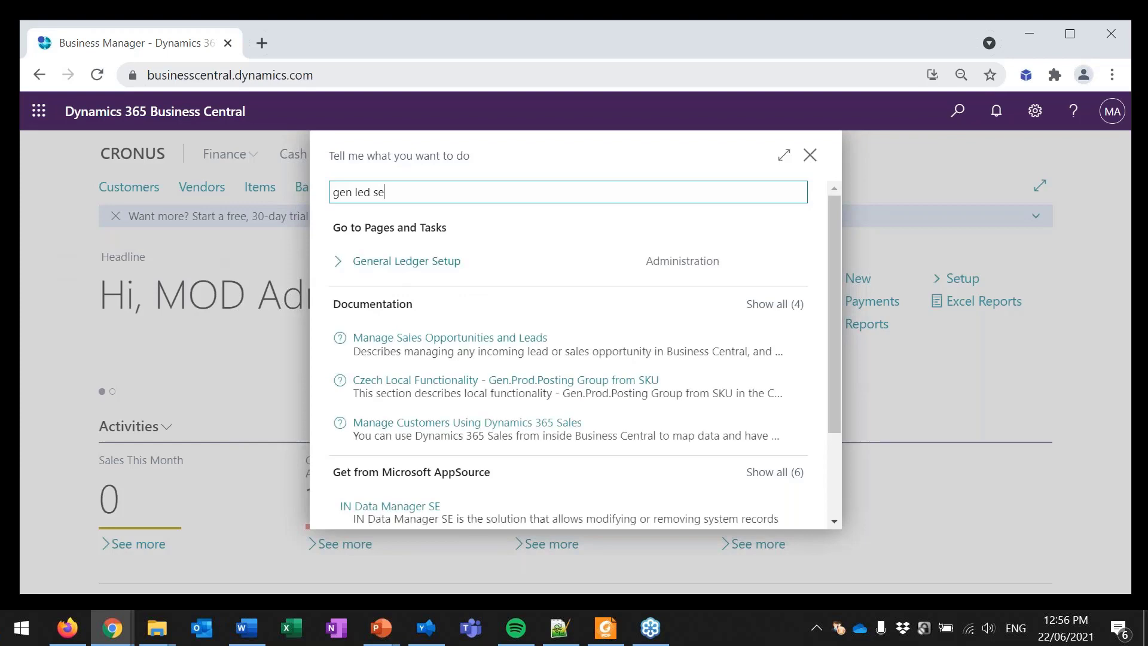
{"action": "left_click", "coordinate": [392, 263]}
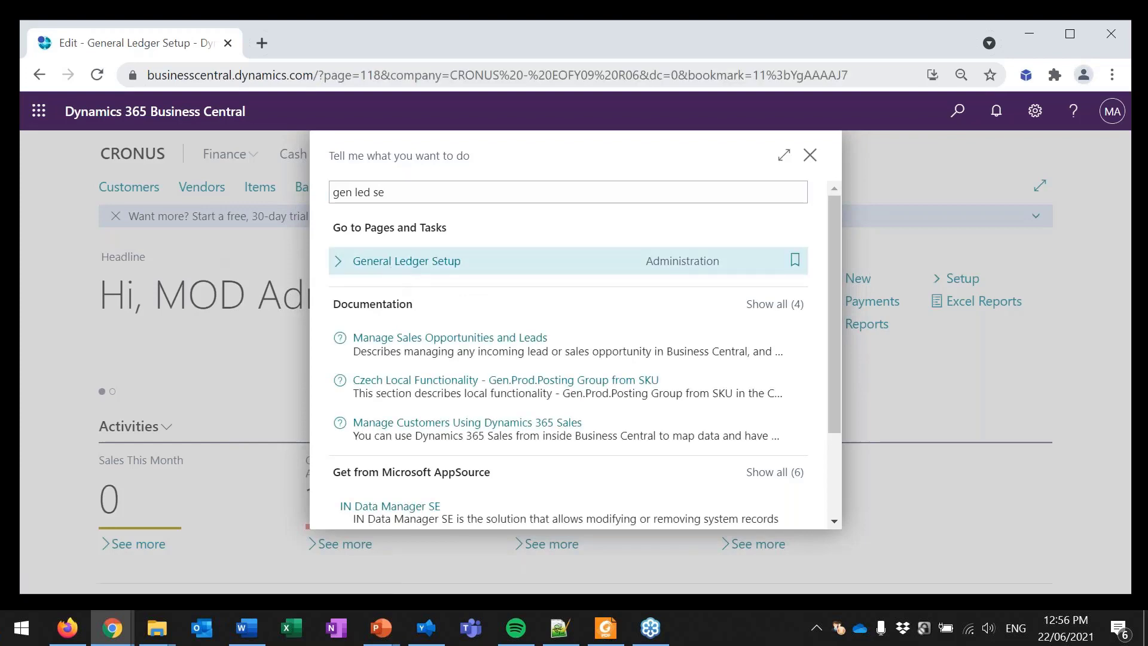
{"action": "scroll", "coordinate": [540, 339], "scroll_direction": "down", "scroll_amount": 8}
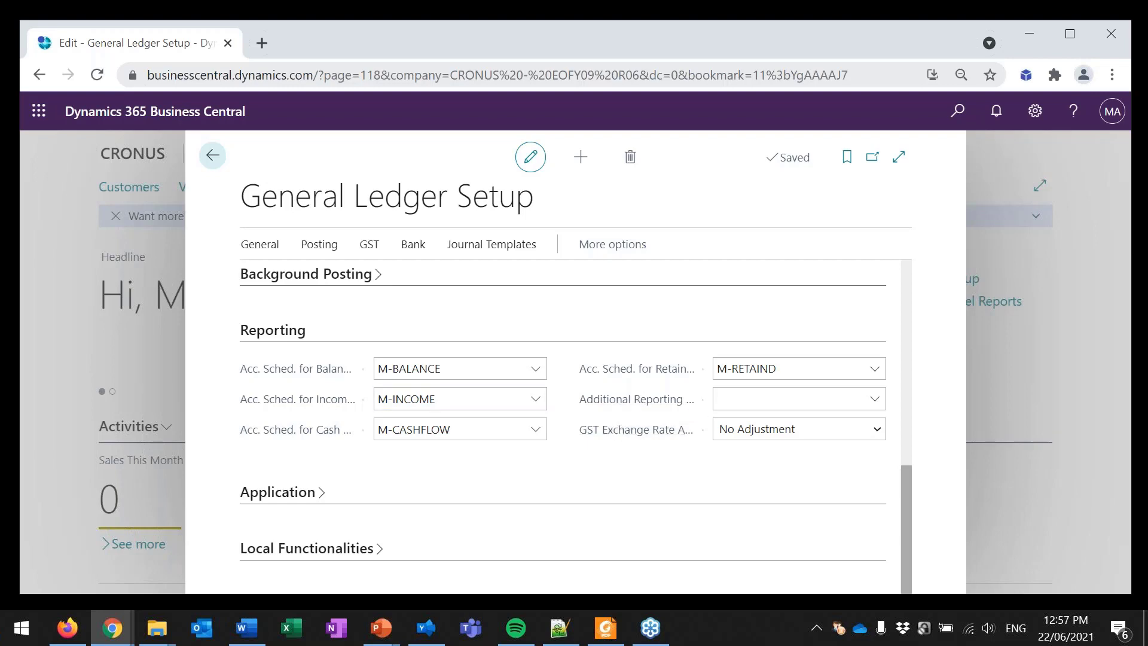
{"action": "left_click", "coordinate": [212, 156]}
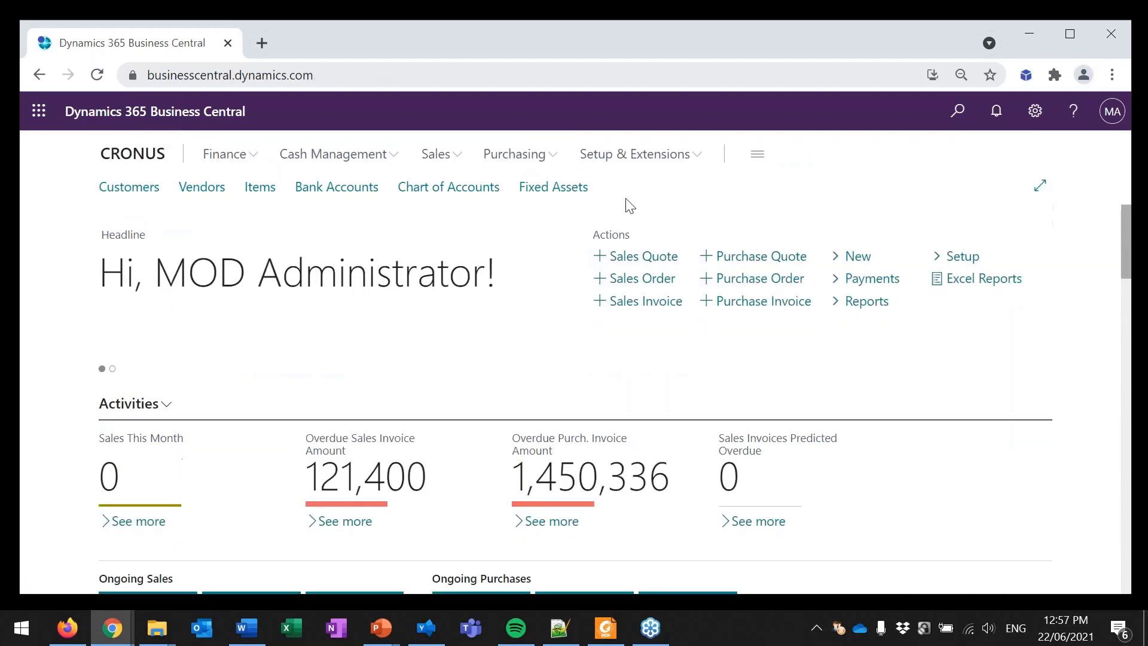
Step: Find and open the Close Income Statement task
{"action": "key", "text": "alt+Tab"}
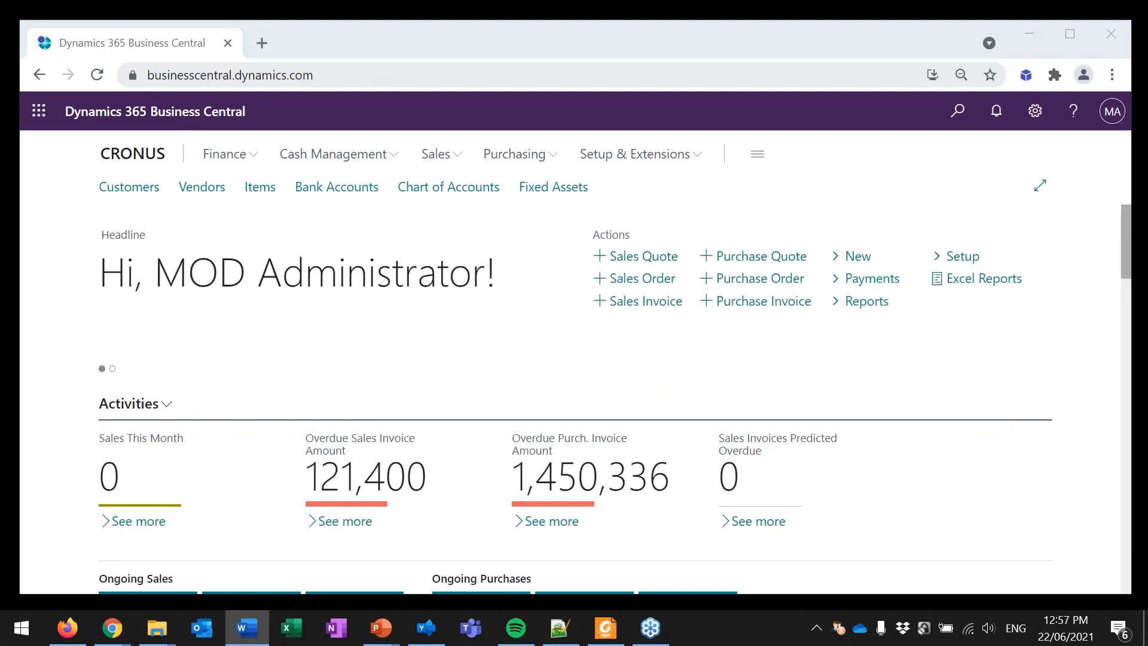
{"action": "left_click", "coordinate": [957, 120]}
{"action": "type", "text": "c"}
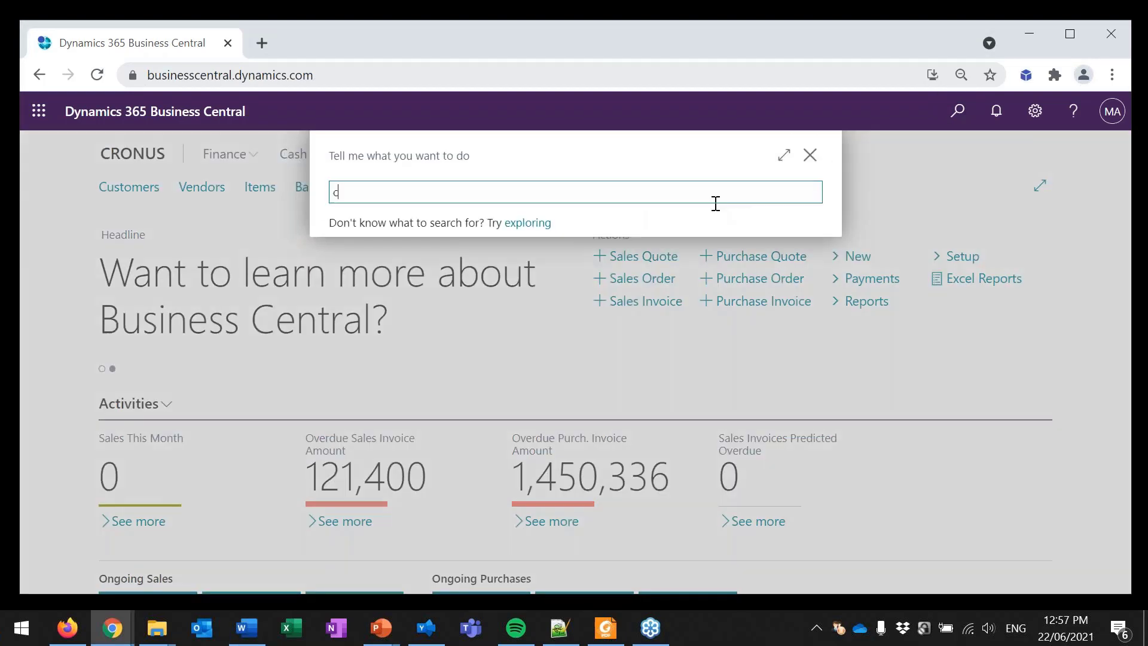
{"action": "type", "text": "lose in st"}
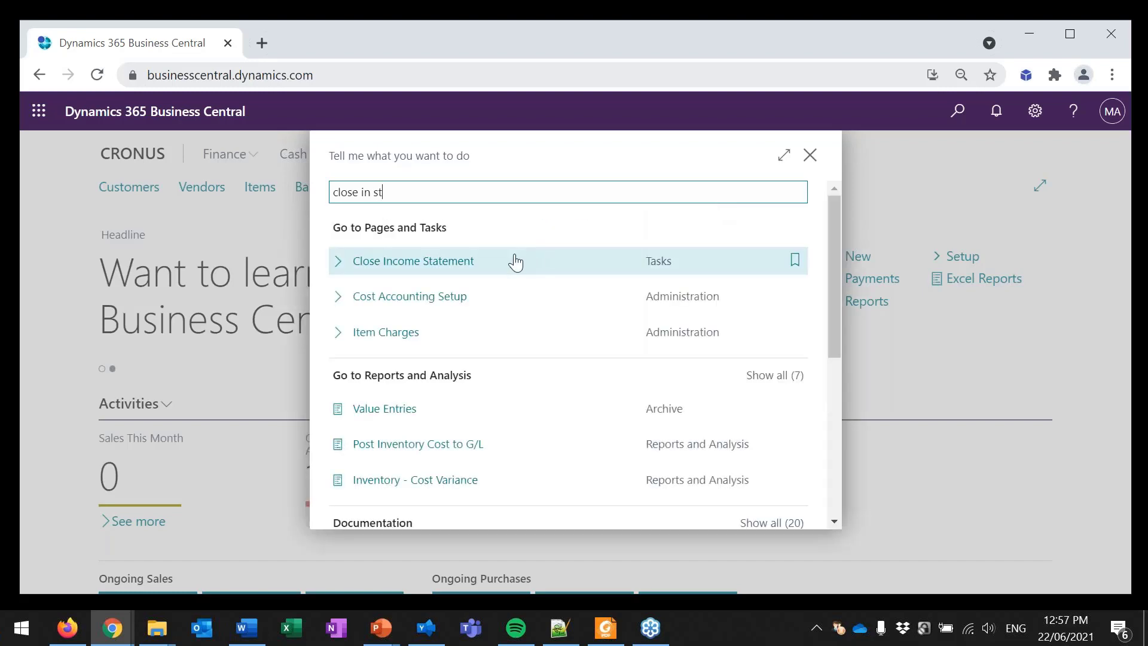
{"action": "left_click", "coordinate": [515, 262]}
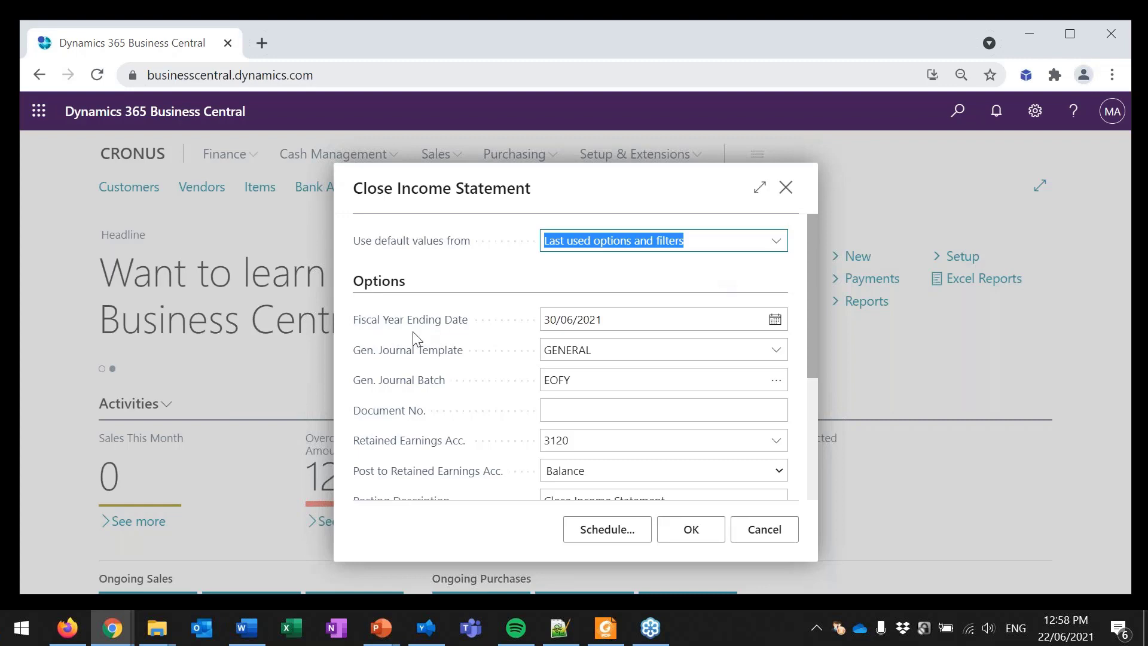
Step: Review the available general journal templates and journal batches for the closing entries without changing the selection
{"action": "left_click", "coordinate": [776, 350]}
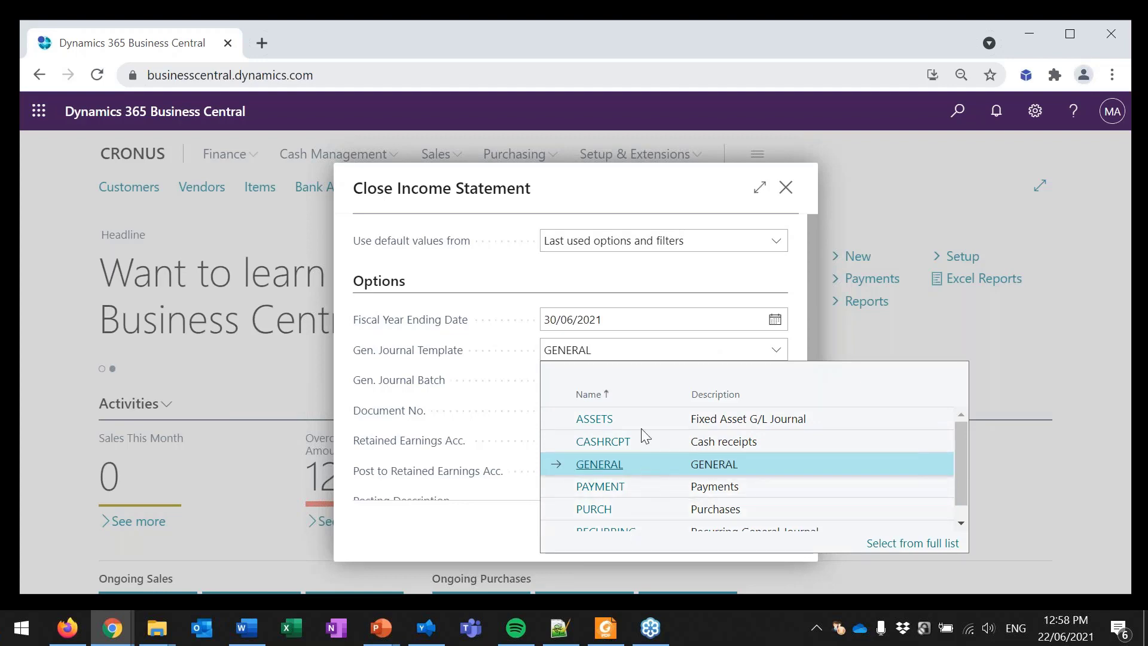
{"action": "key", "text": "Escape"}
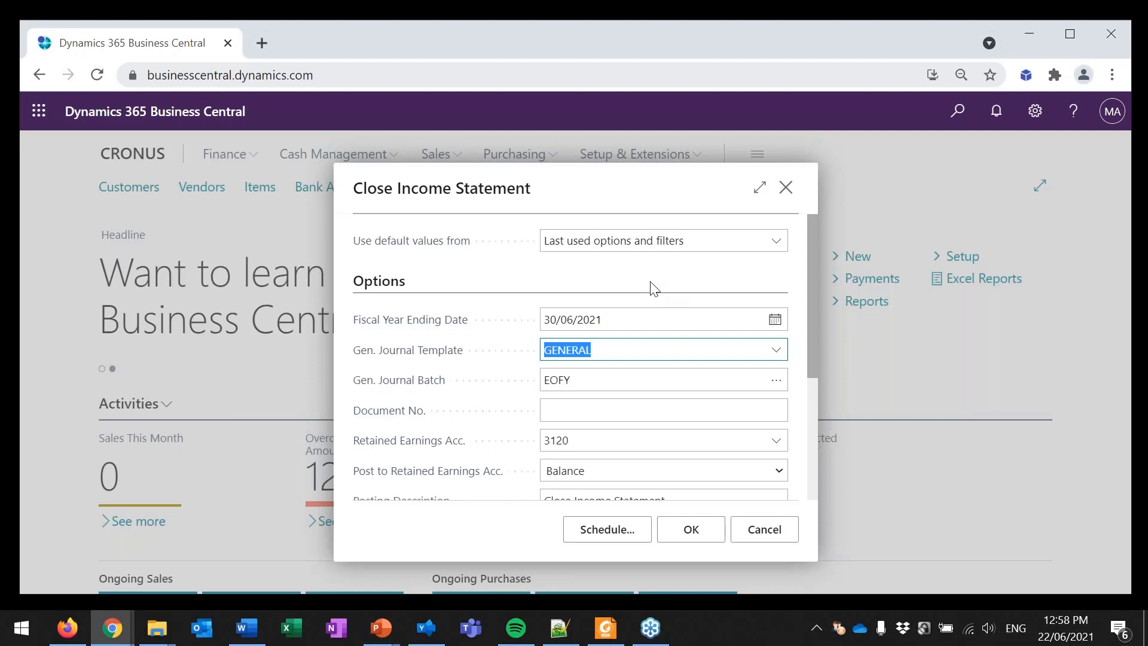
{"action": "left_click", "coordinate": [777, 388]}
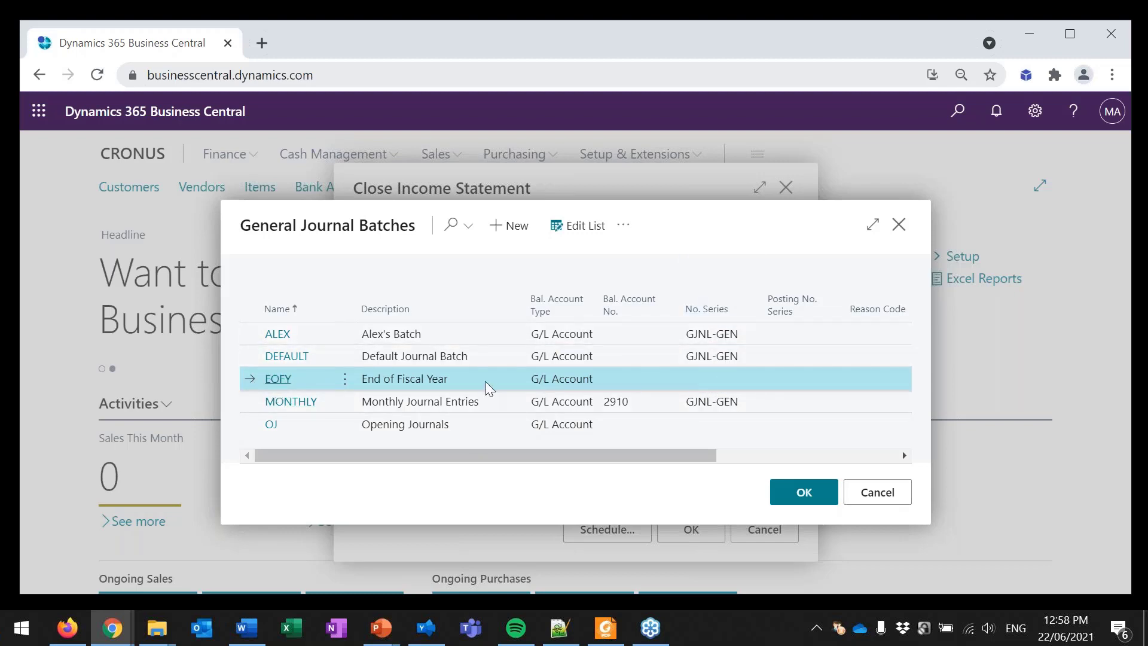
{"action": "left_click", "coordinate": [886, 491]}
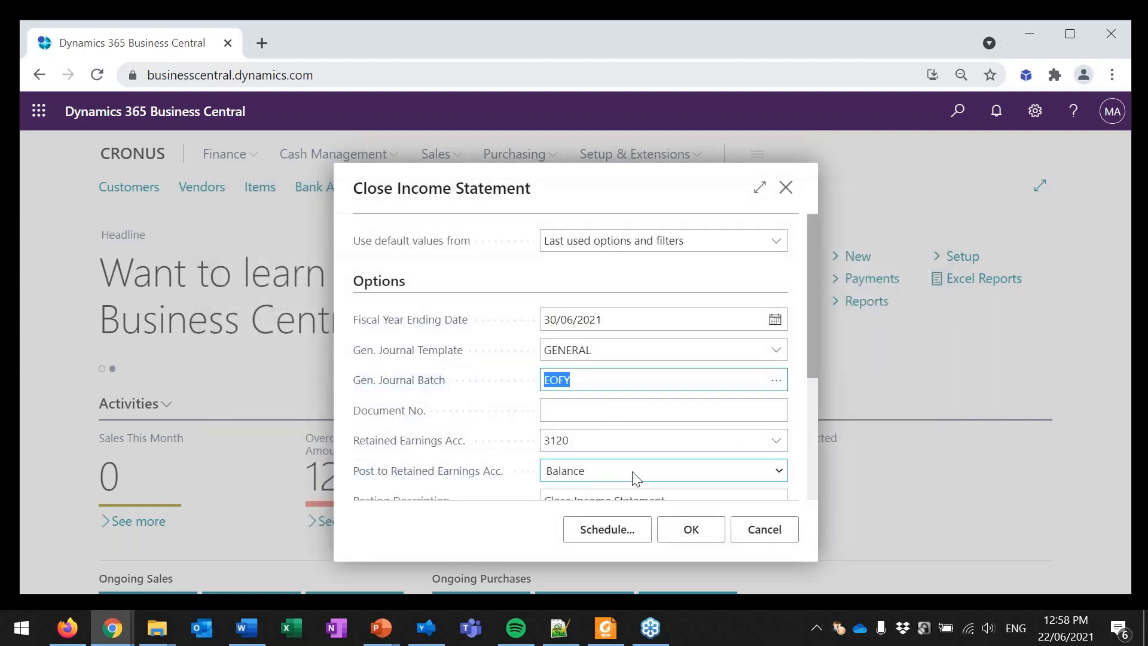
Step: Set the document number of the closing entries to EOFY2021
{"action": "left_click", "coordinate": [587, 411]}
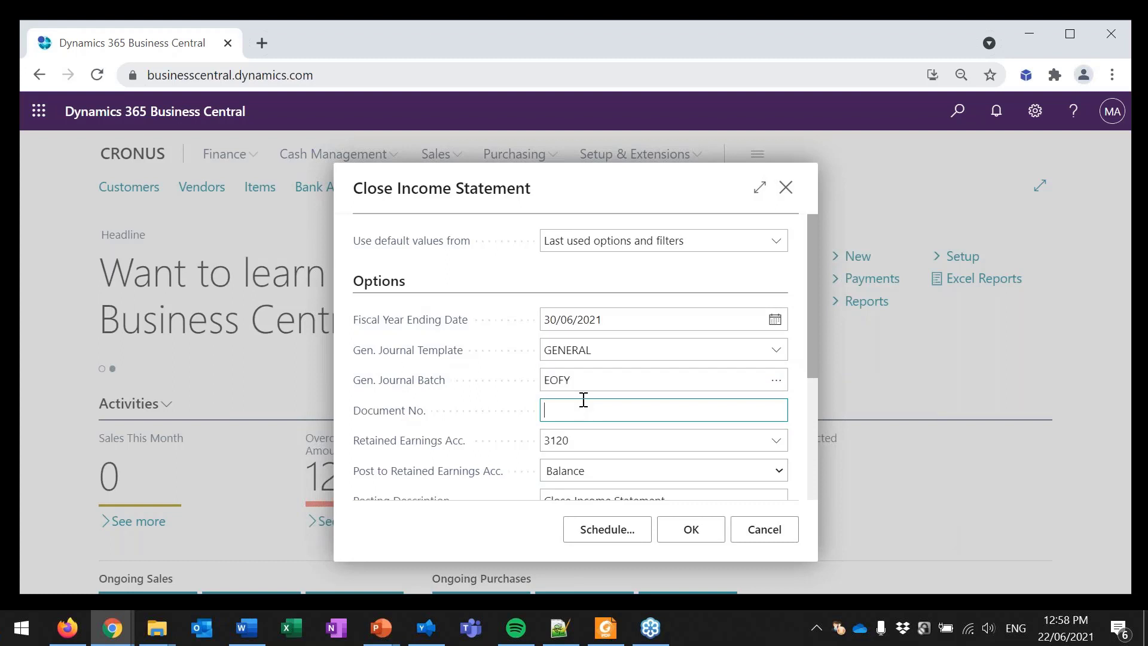
{"action": "type", "text": "EoFY2021"}
{"action": "key", "text": "Tab"}
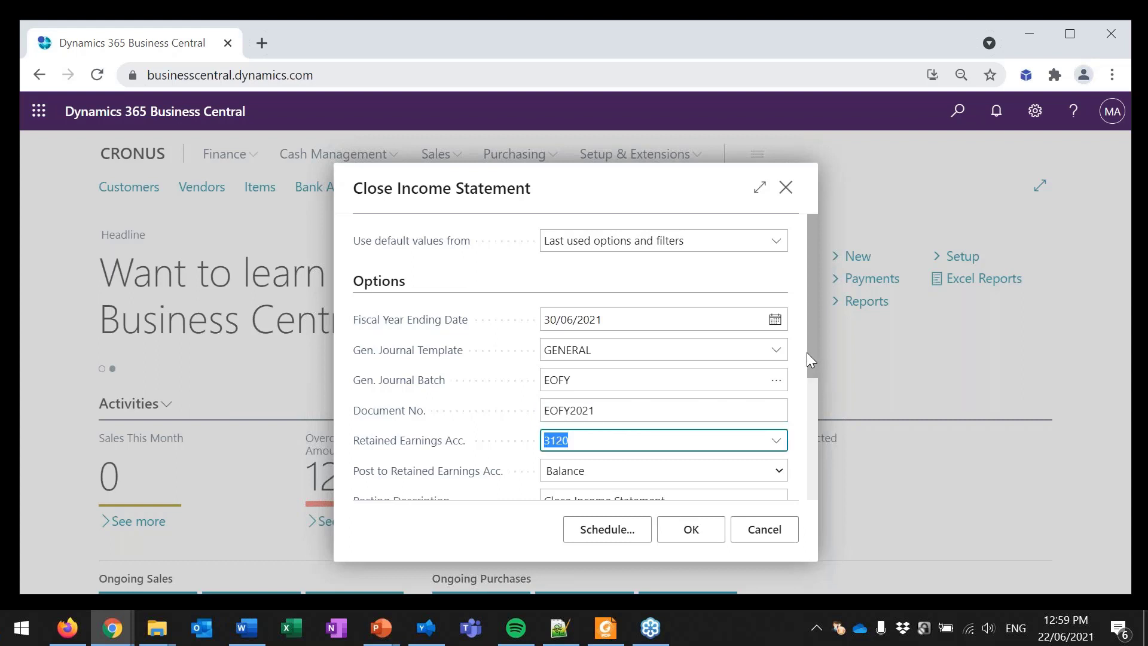
Step: Extend the posting description to "Close Income Statement JUne 2021 (Webinar)"
{"action": "left_click_drag", "start_coordinate": [813, 347], "coordinate": [815, 372]}
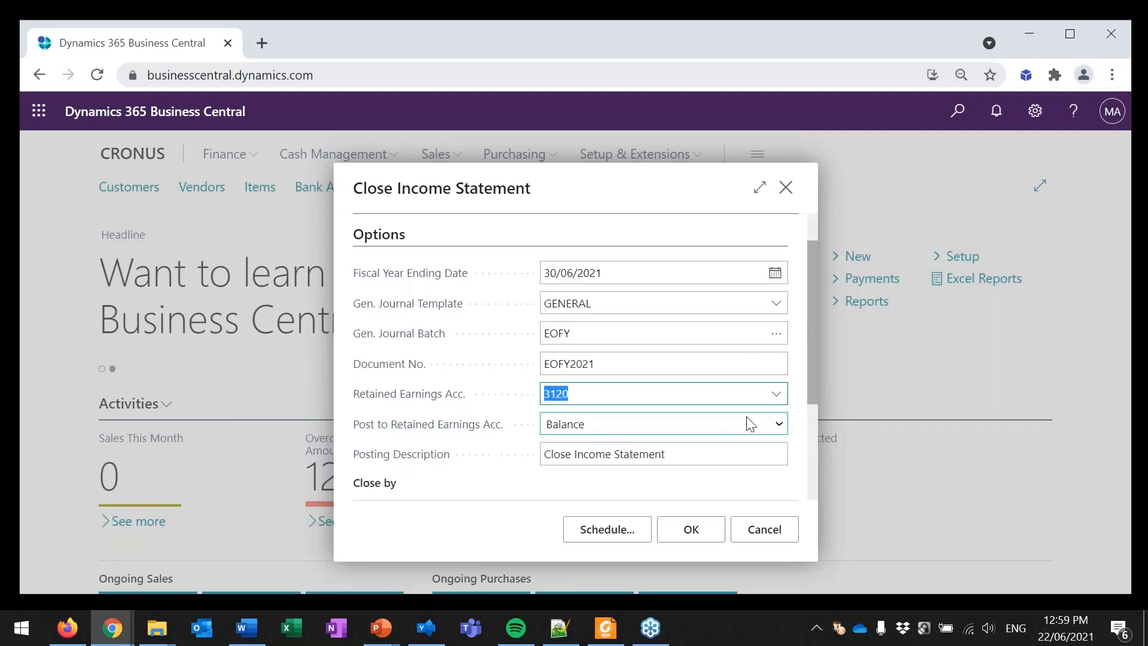
{"action": "left_click_drag", "start_coordinate": [813, 378], "coordinate": [816, 414]}
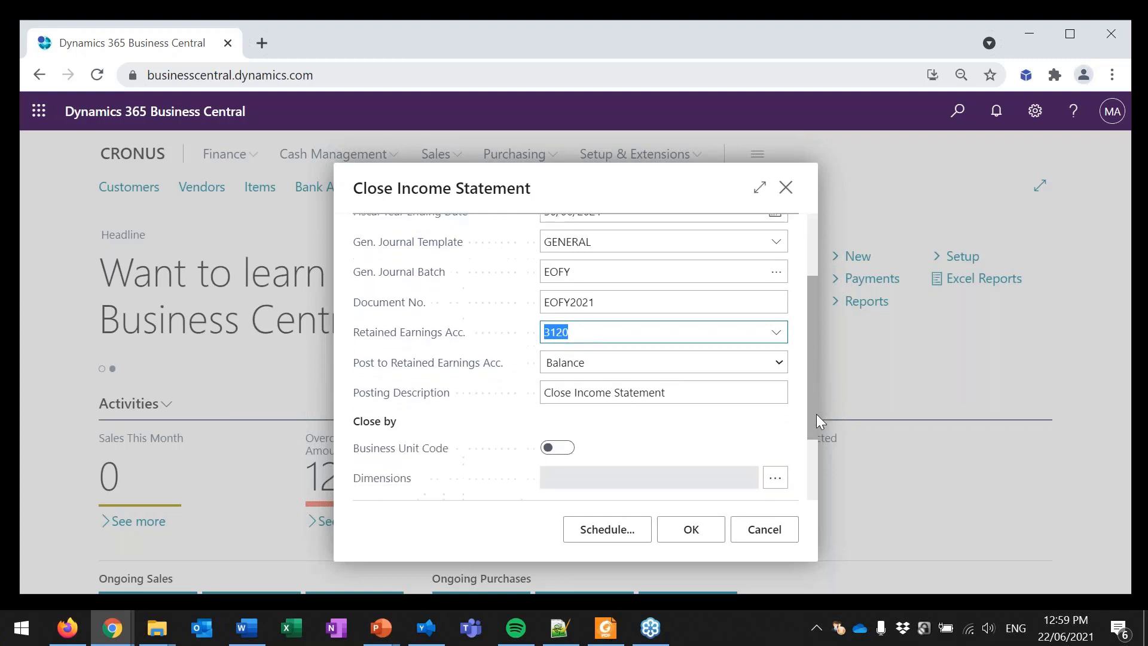
{"action": "left_click", "coordinate": [706, 394]}
{"action": "left_click", "coordinate": [705, 394]}
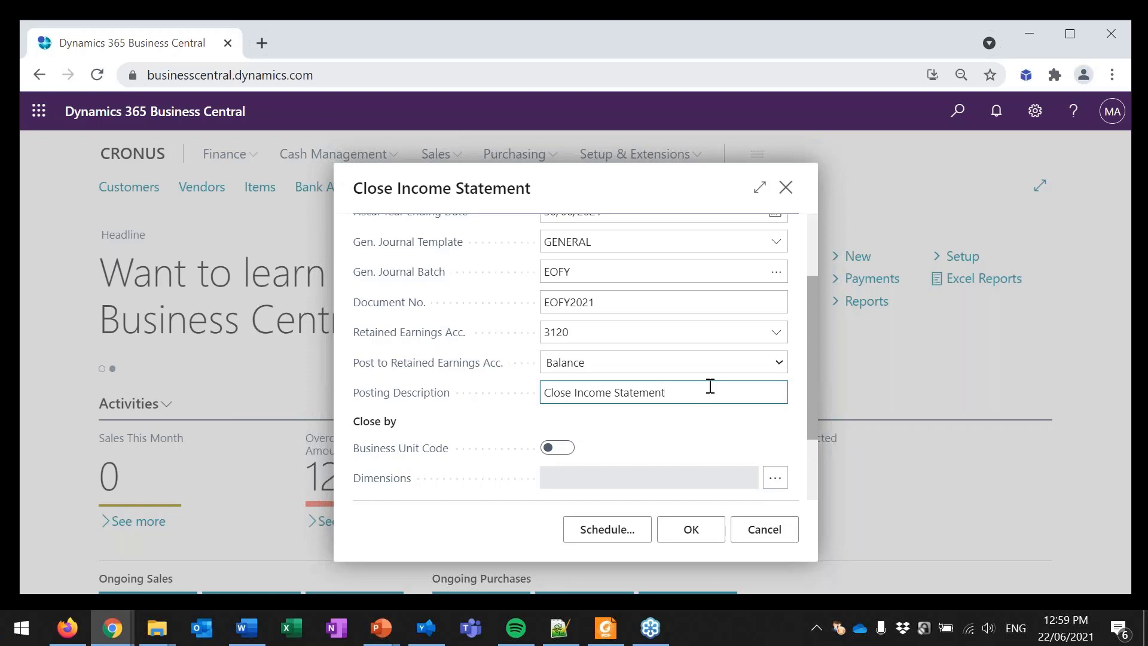
{"action": "type", "text": "JUne 2021 (Webinar)"}
{"action": "key", "text": "Tab"}
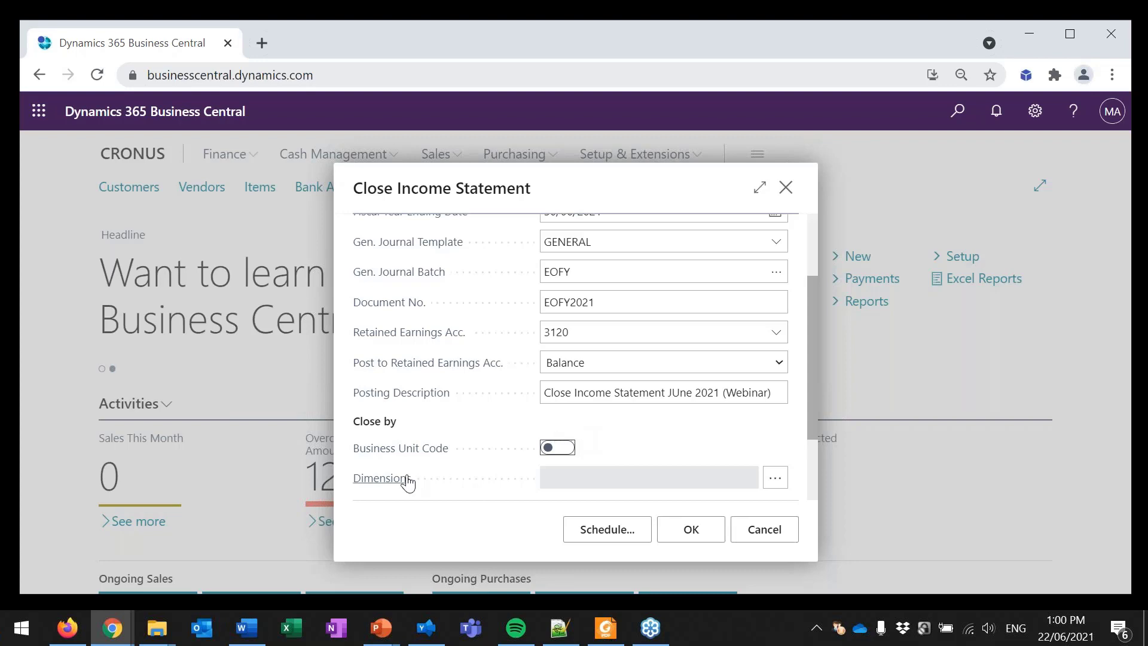
Step: Close by dimensions, selecting CUSTOMERGROUP, DEPARTMENT, DIVISION, JOB and REGION
{"action": "left_click", "coordinate": [771, 481]}
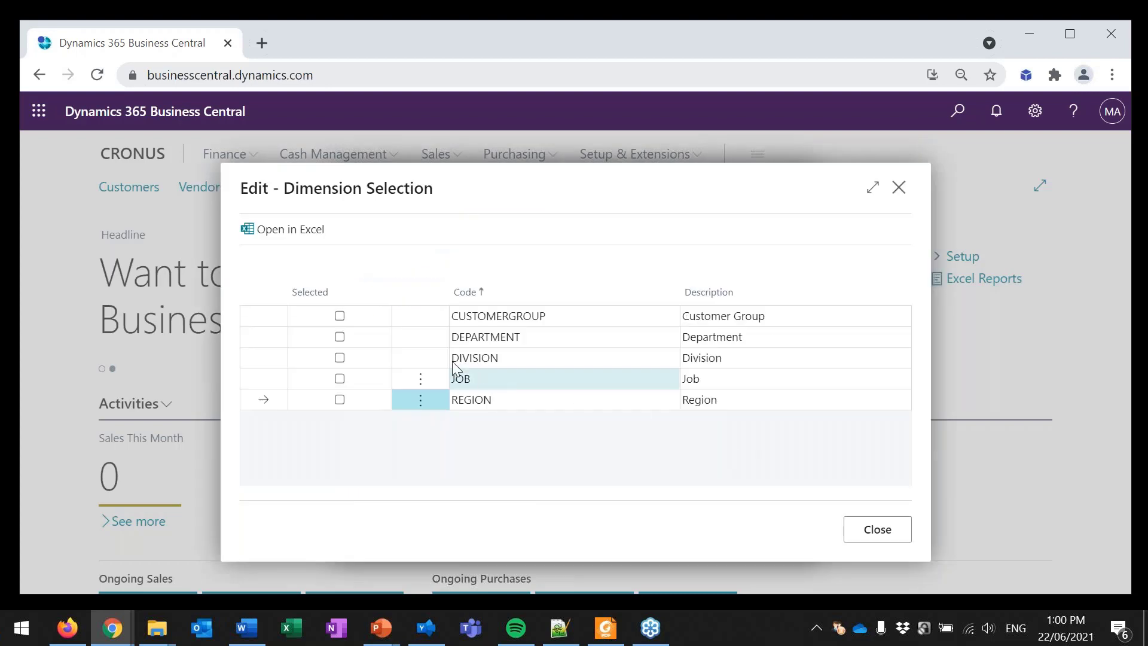
{"action": "left_click", "coordinate": [342, 317]}
{"action": "left_click", "coordinate": [345, 342]}
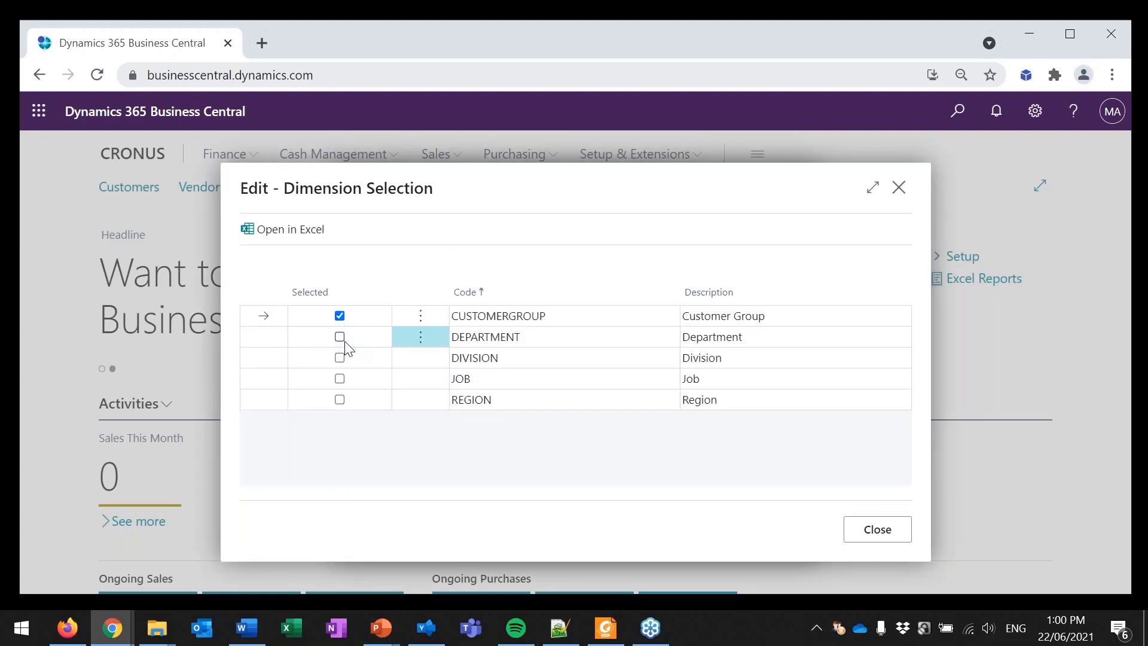
{"action": "left_click", "coordinate": [344, 358]}
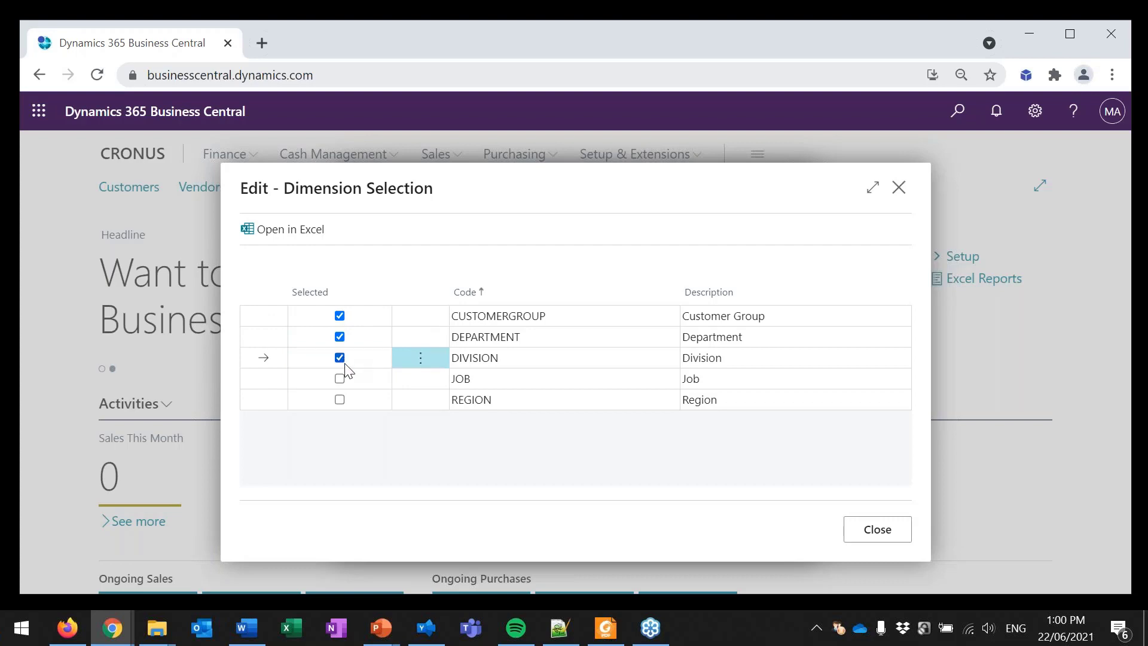
{"action": "left_click", "coordinate": [340, 379]}
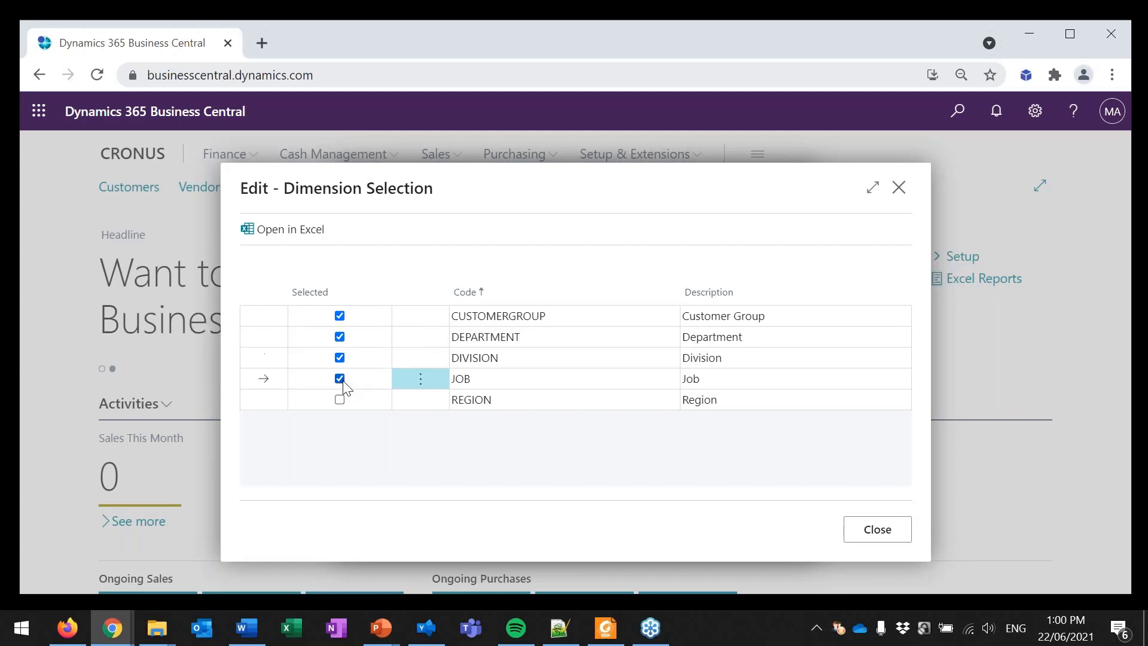
{"action": "left_click", "coordinate": [343, 399]}
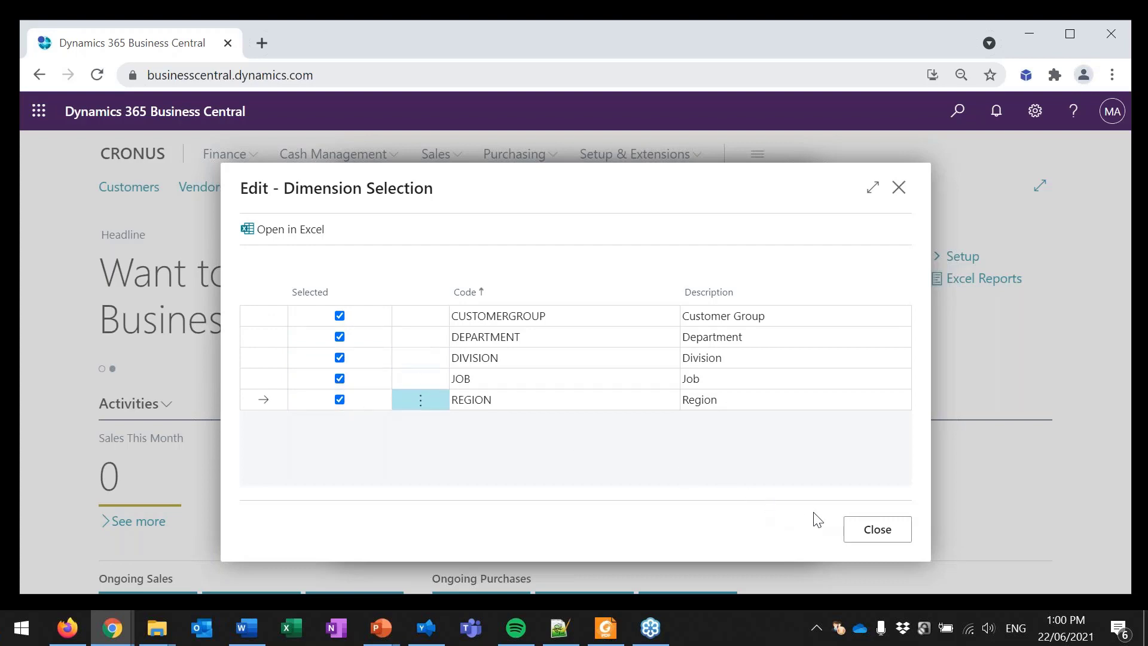
{"action": "left_click", "coordinate": [864, 532]}
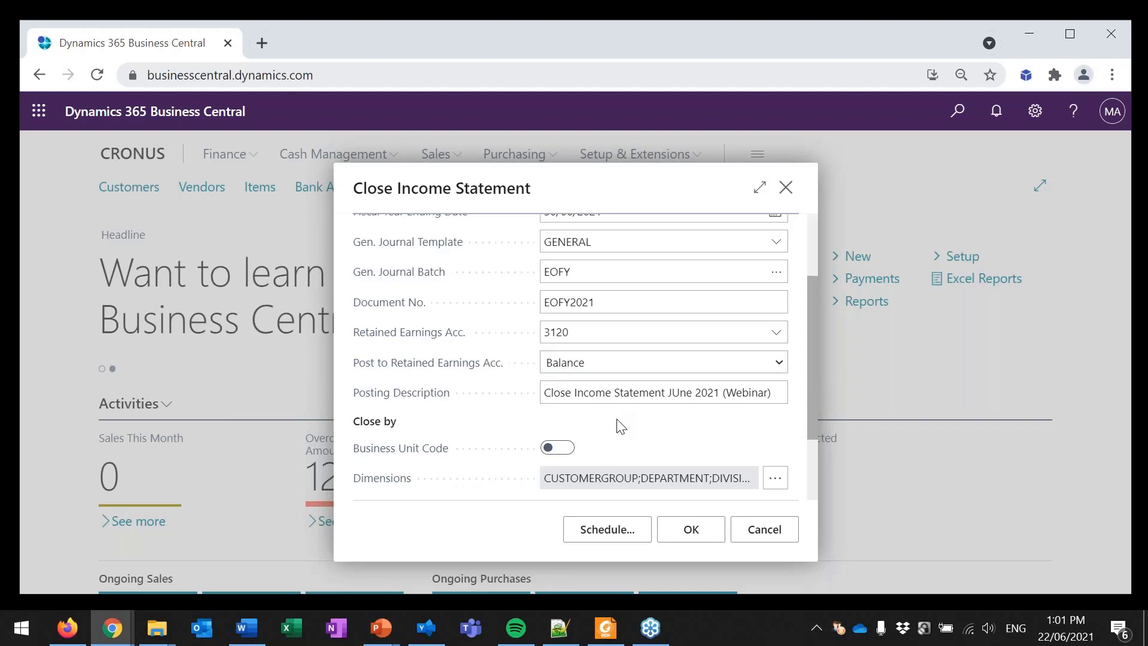
Step: Switch posting to the retained earnings account to Details, and return it to Balance
{"action": "left_click", "coordinate": [587, 329]}
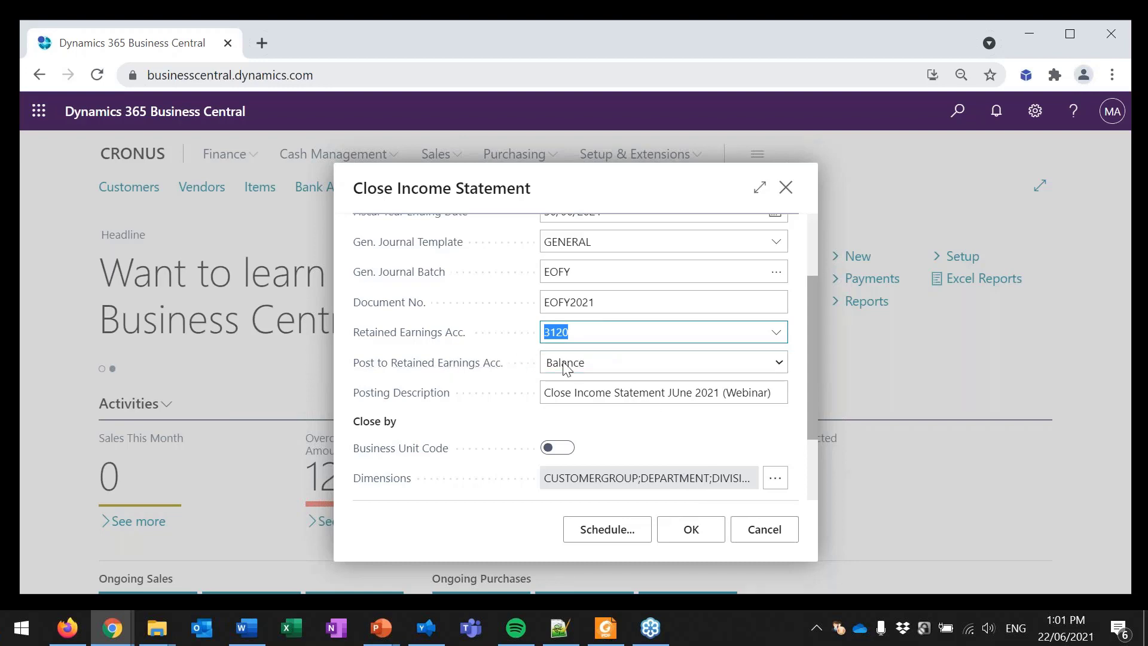
{"action": "left_click", "coordinate": [674, 366]}
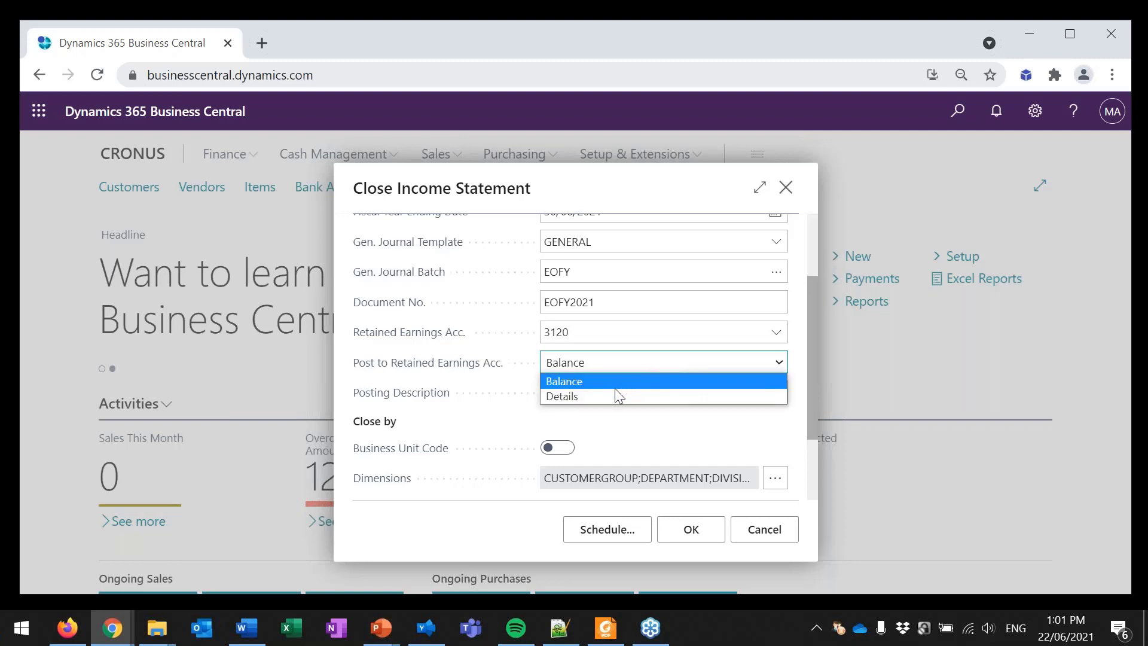
{"action": "left_click", "coordinate": [597, 395]}
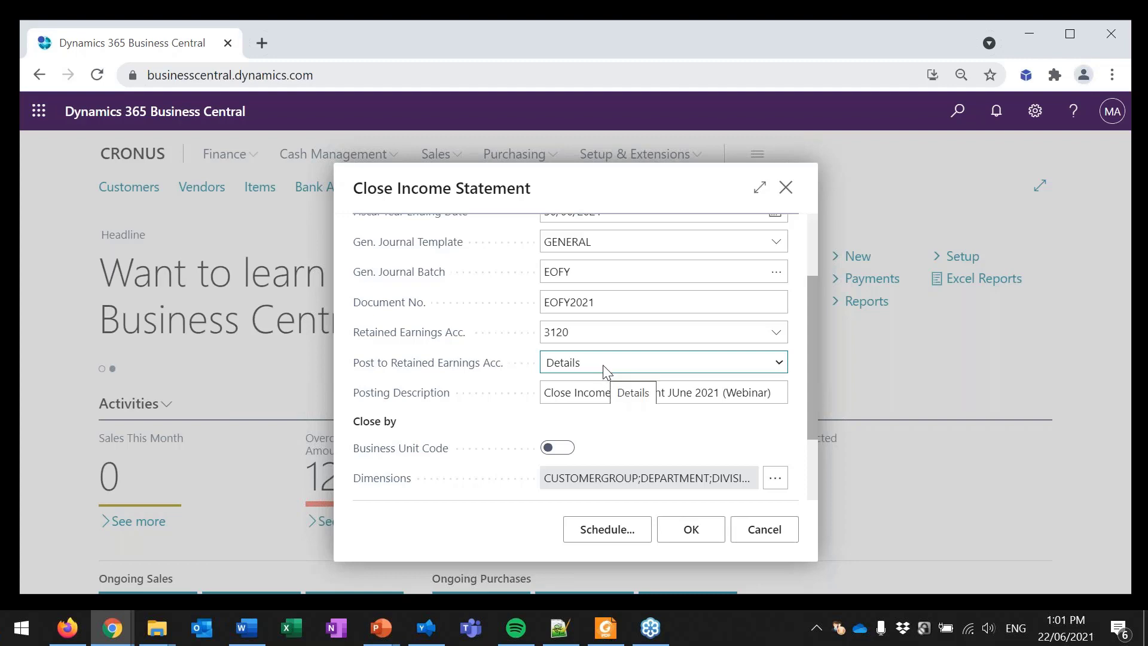
{"action": "left_click", "coordinate": [584, 338]}
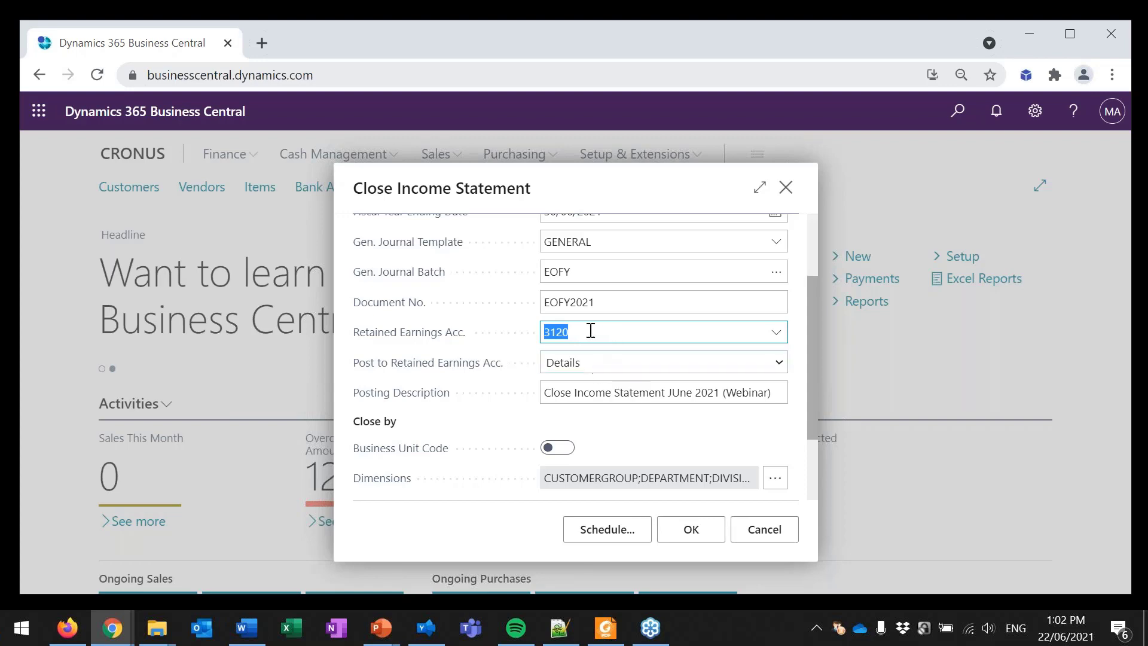
{"action": "left_click", "coordinate": [616, 363]}
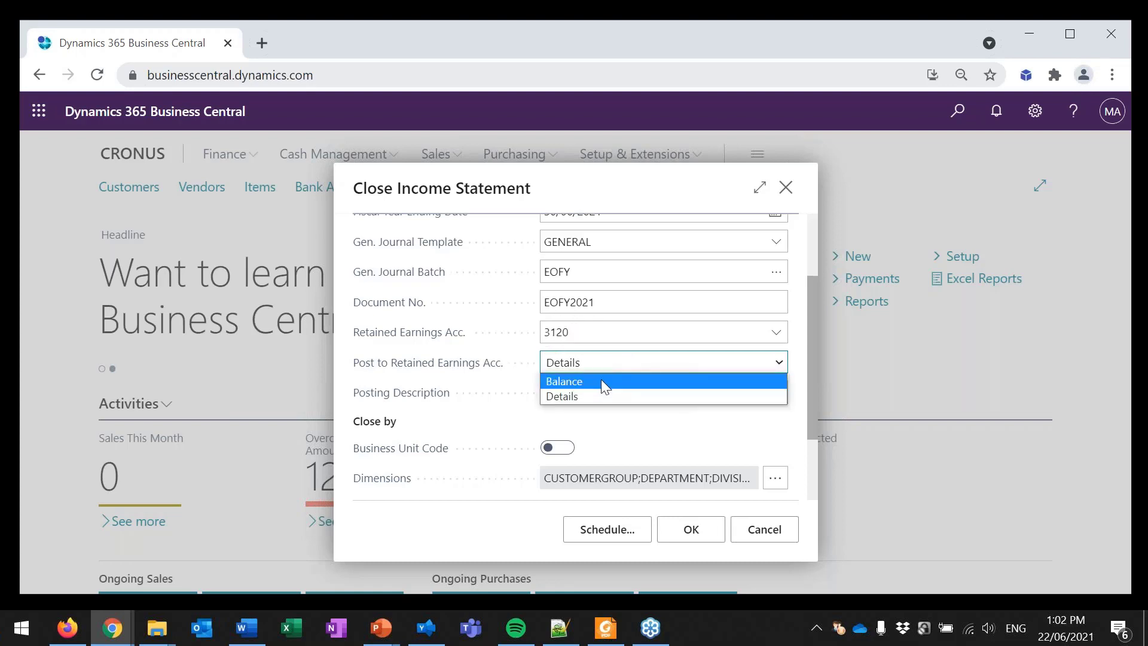
{"action": "left_click", "coordinate": [609, 381]}
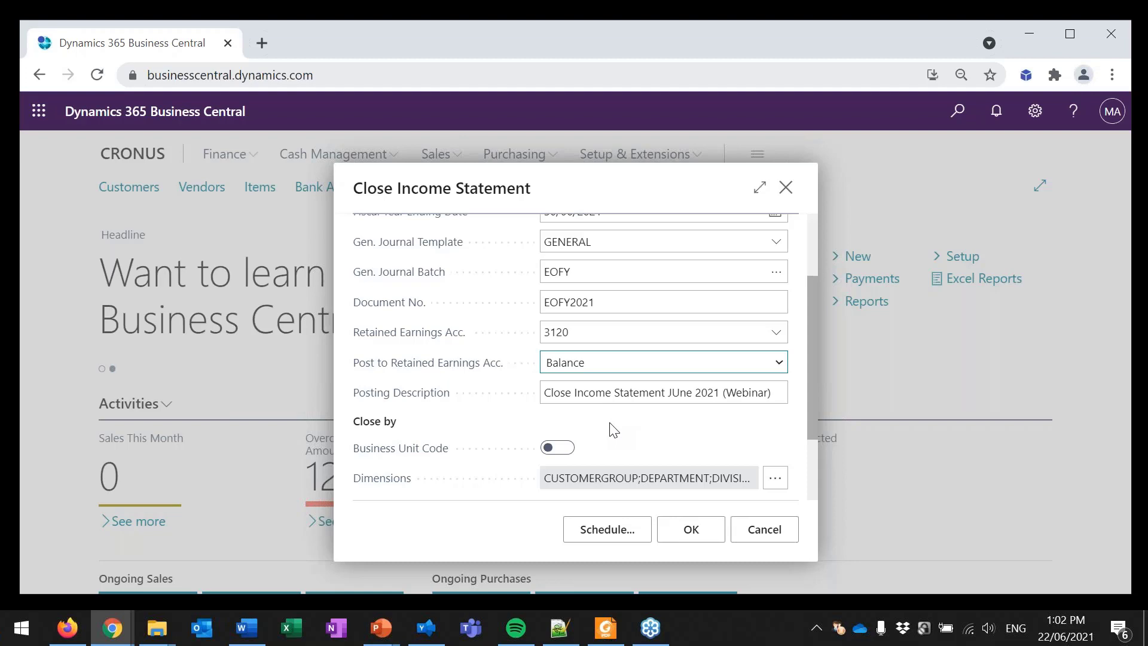
Step: Run Close Income Statement to create the closing journal lines and dismiss the message
{"action": "scroll", "coordinate": [613, 429], "scroll_direction": "down", "scroll_amount": 3}
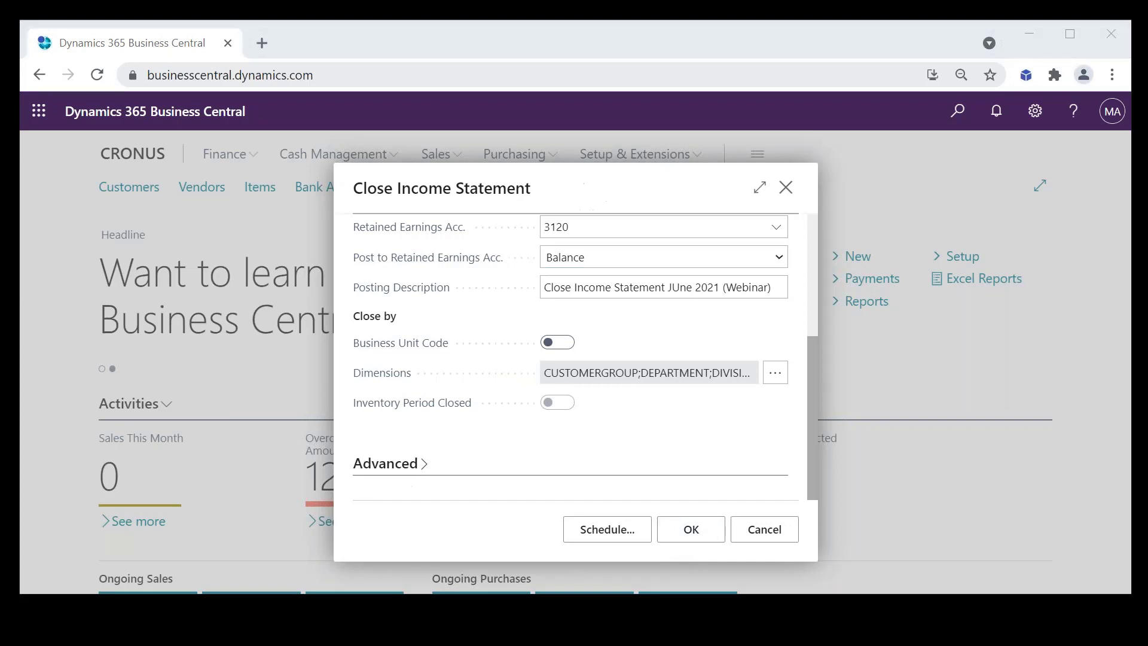
{"action": "left_click", "coordinate": [670, 537]}
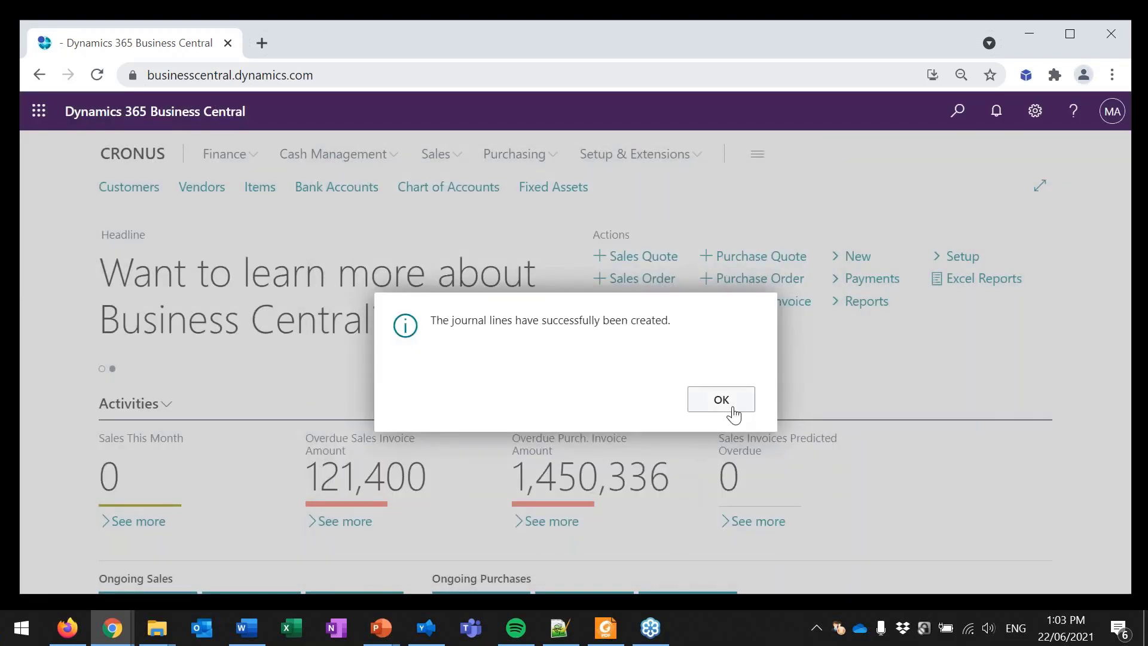
{"action": "left_click", "coordinate": [730, 406]}
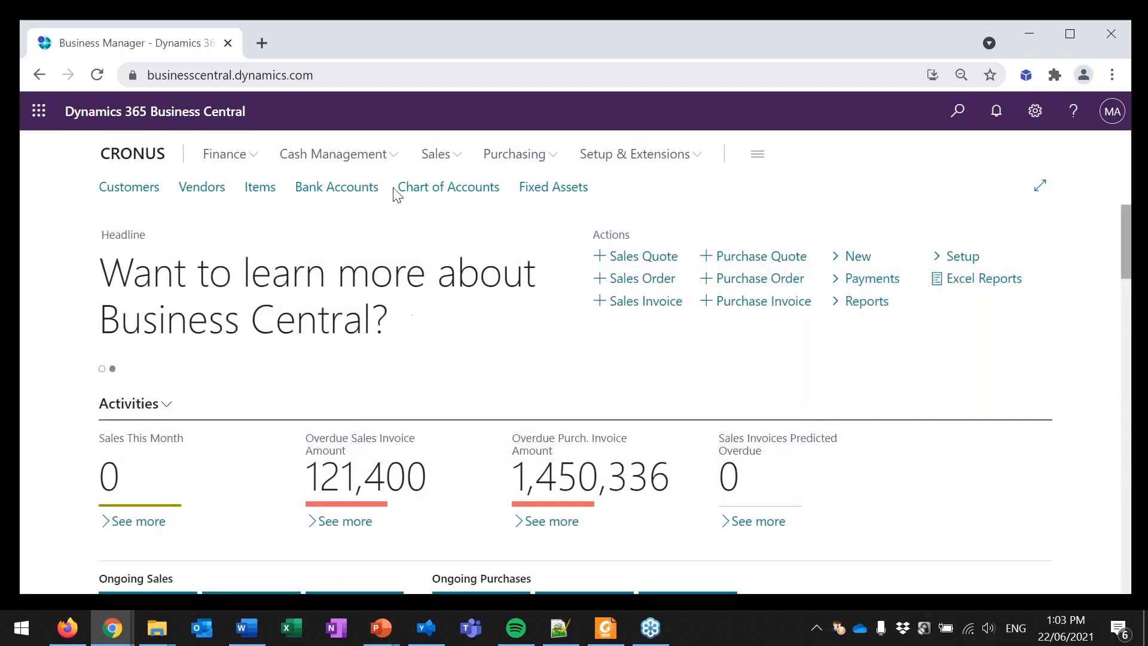
Step: Open the EOFY batch in the general journals
{"action": "left_click", "coordinate": [230, 156]}
{"action": "left_click", "coordinate": [169, 189]}
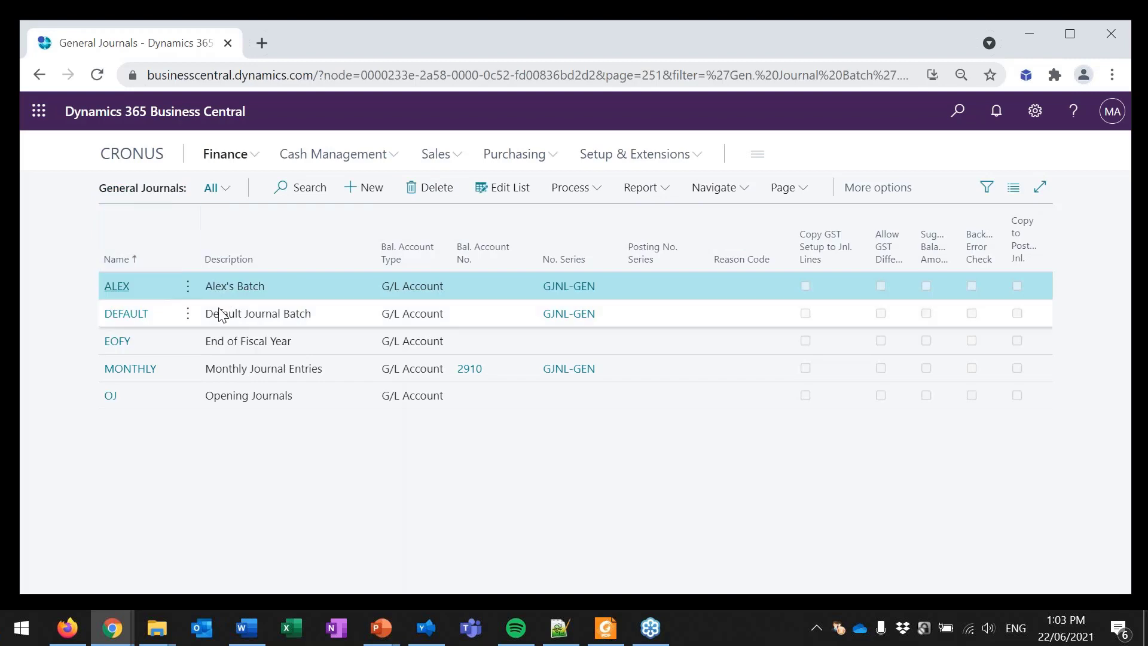
{"action": "left_click", "coordinate": [118, 344]}
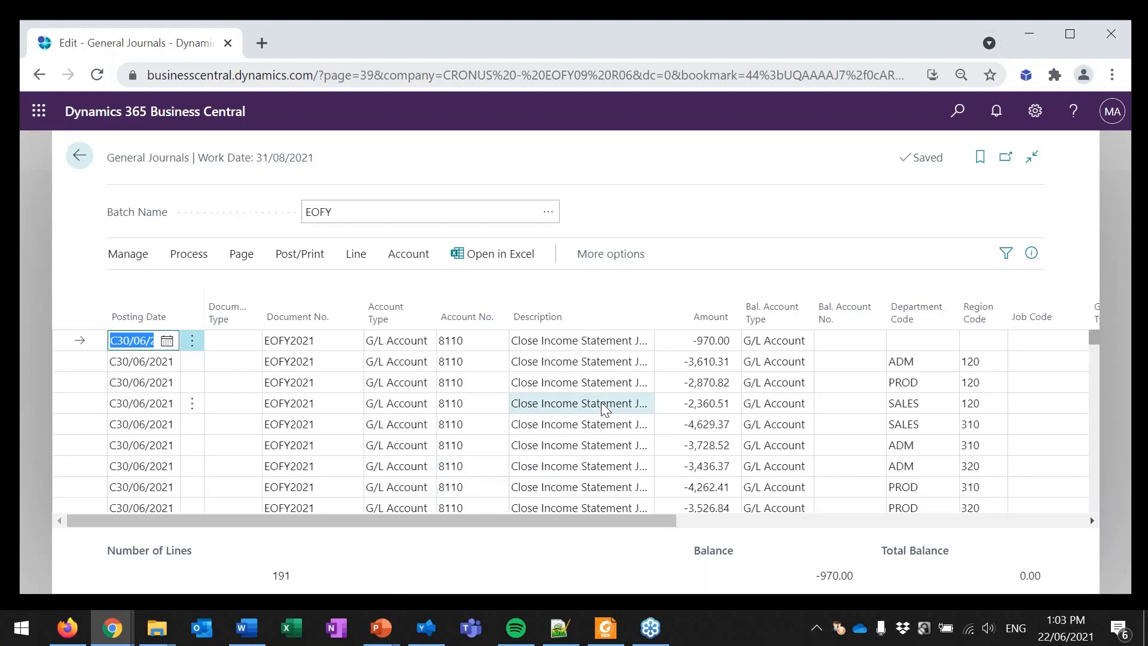
Step: Examine the account numbers, amounts, and department and region codes of the EOFY2021 closing lines
{"action": "scroll", "coordinate": [648, 421], "scroll_direction": "down", "scroll_amount": 3}
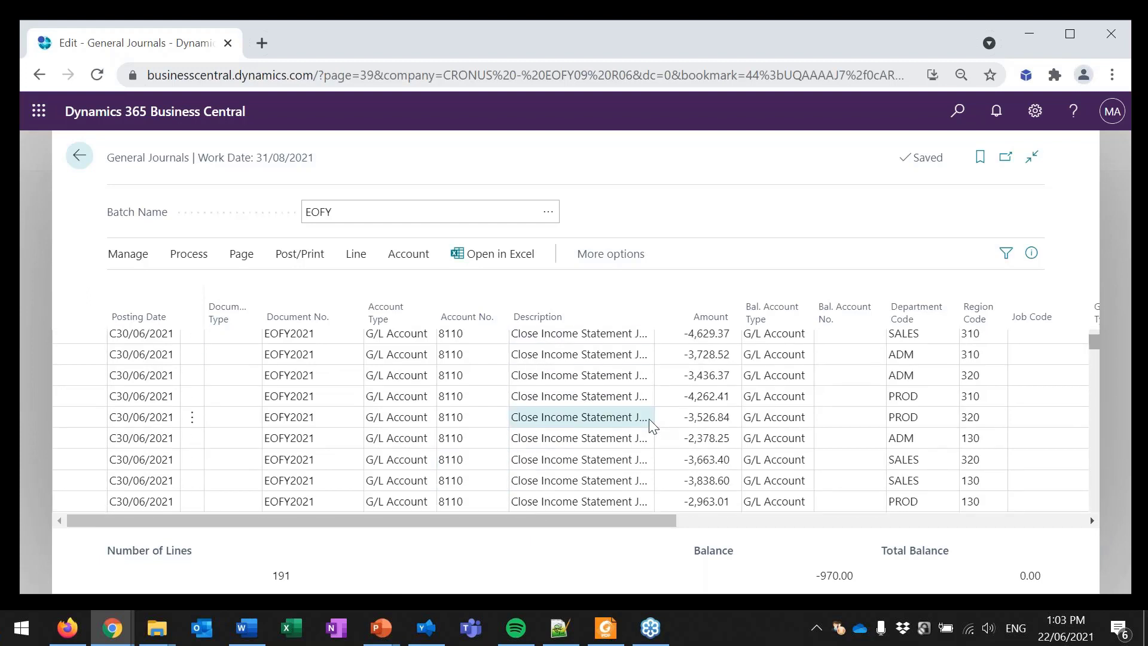
{"action": "scroll", "coordinate": [649, 420], "scroll_direction": "down", "scroll_amount": 1}
{"action": "left_click", "coordinate": [451, 348]}
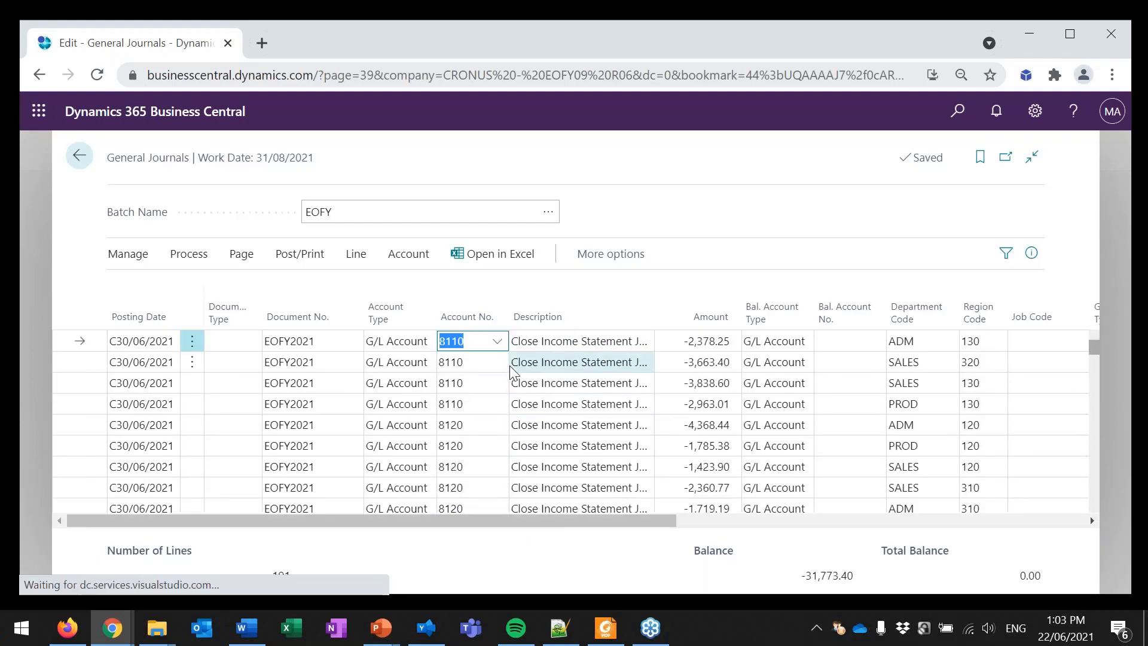
{"action": "key", "text": "Down"}
{"action": "key", "text": "Down"}
{"action": "key", "text": "Down"}
{"action": "key", "text": "Down"}
{"action": "key", "text": "Down"}
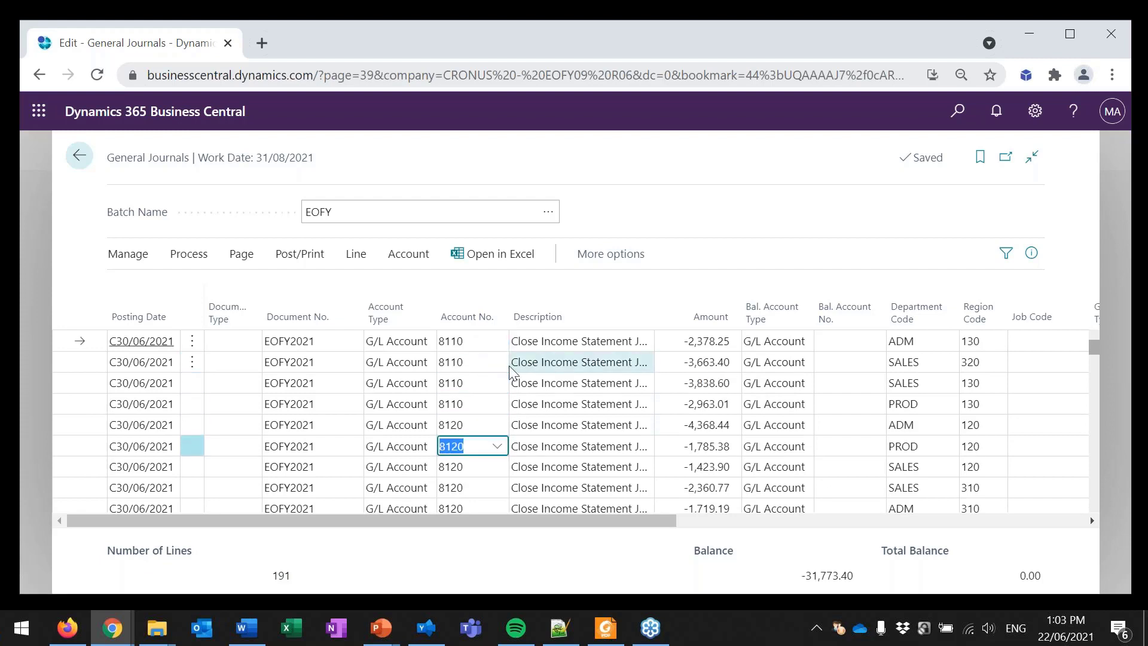
{"action": "key", "text": "Up"}
{"action": "key", "text": "Up"}
{"action": "key", "text": "Up"}
{"action": "key", "text": "Up"}
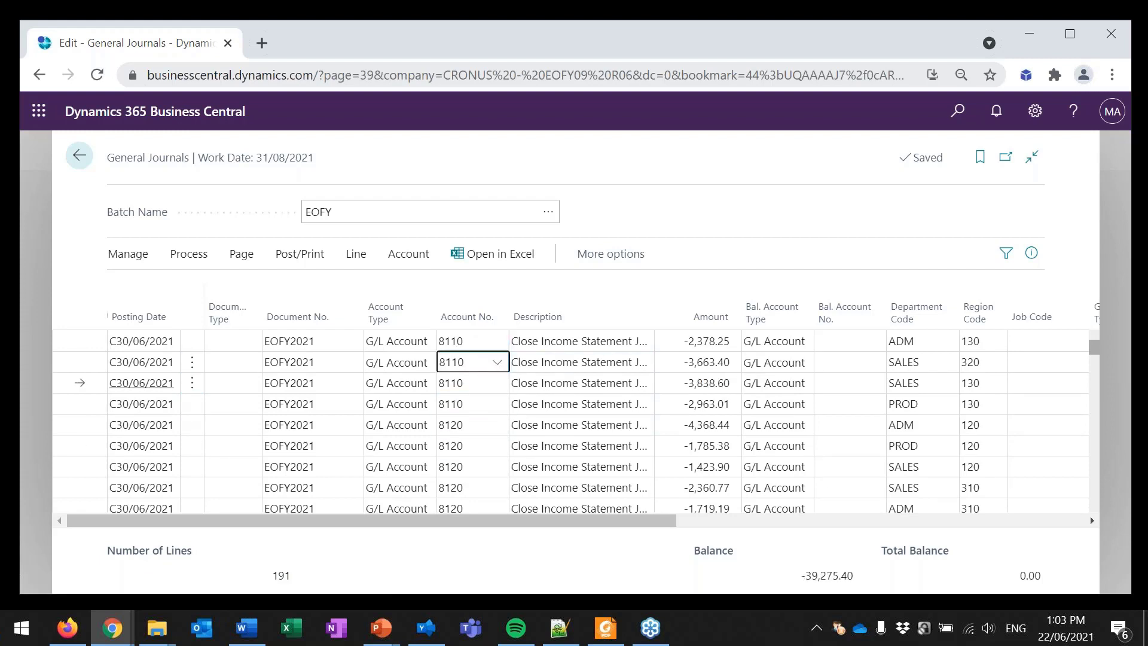
Step: Examine the remaining EOFY2021 closing lines through to the final retained earnings line on account 3120
{"action": "key", "text": "shift+Up"}
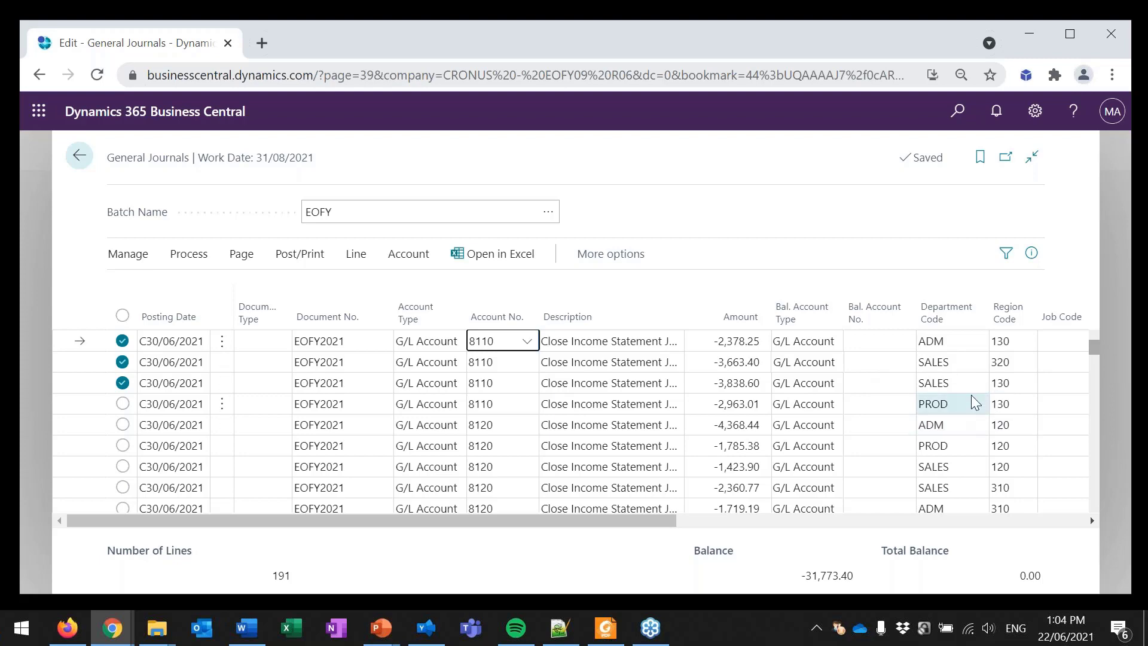
{"action": "scroll", "coordinate": [966, 416], "scroll_direction": "down", "scroll_amount": 3}
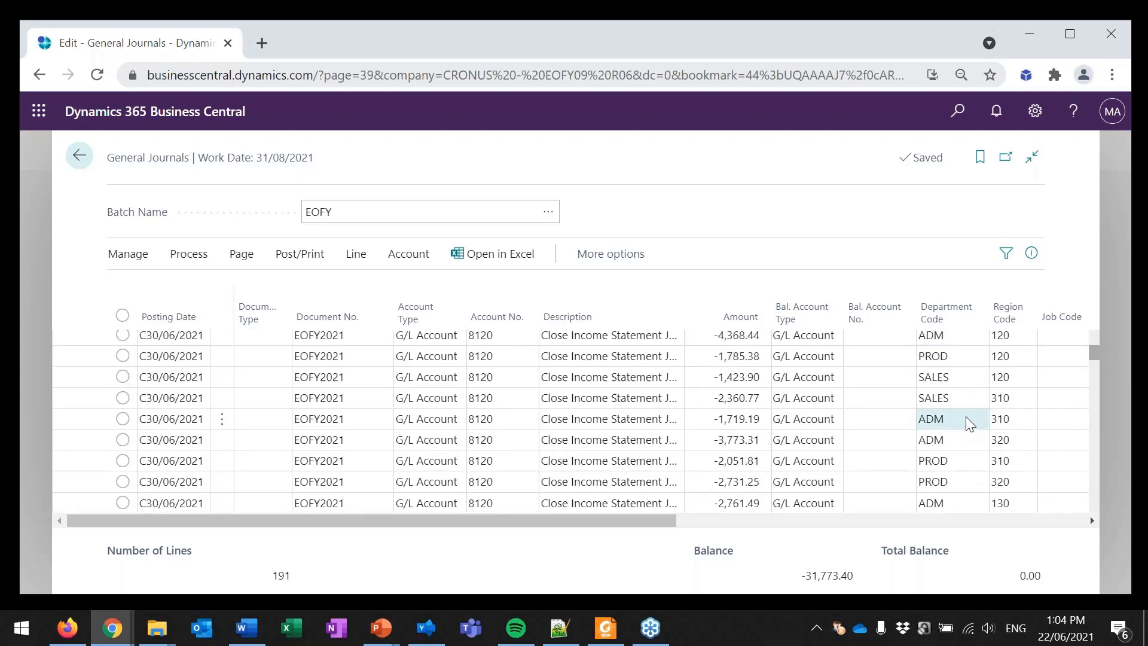
{"action": "scroll", "coordinate": [967, 418], "scroll_direction": "down", "scroll_amount": 10}
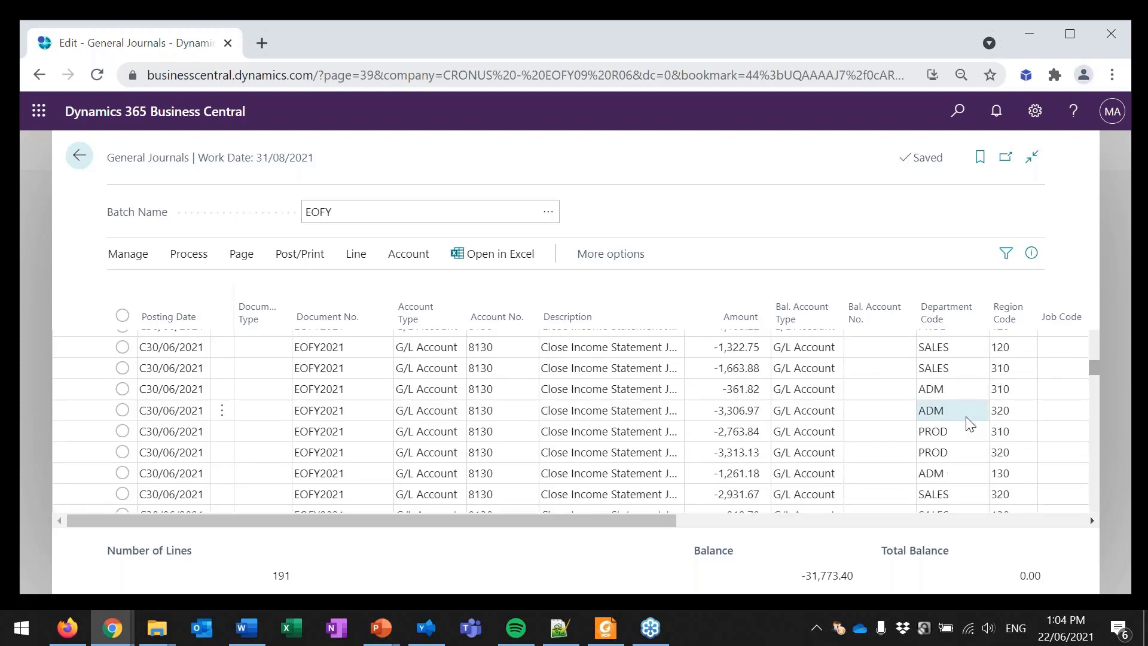
{"action": "scroll", "coordinate": [970, 424], "scroll_direction": "down", "scroll_amount": 10}
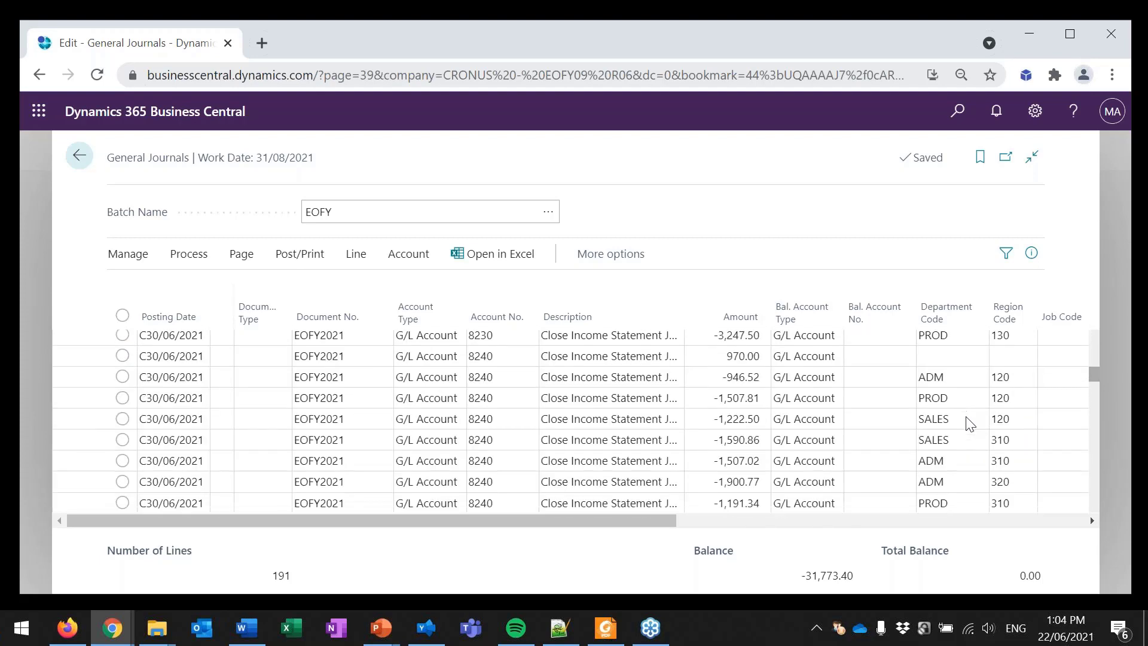
{"action": "scroll", "coordinate": [970, 423], "scroll_direction": "down", "scroll_amount": 8}
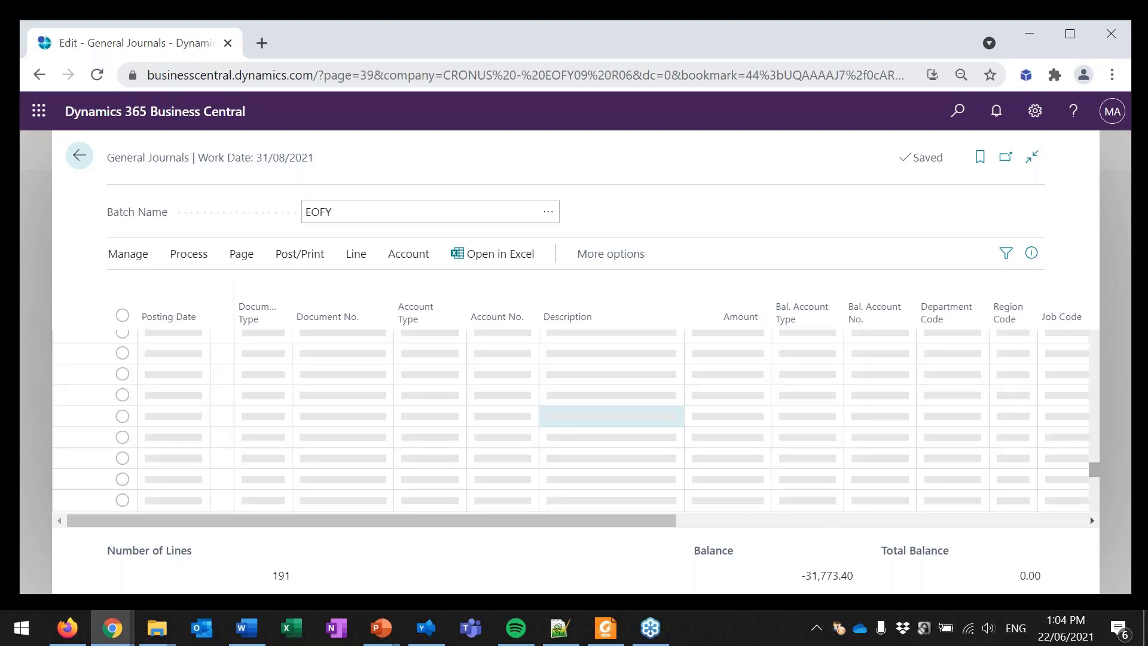
{"action": "scroll", "coordinate": [638, 440], "scroll_direction": "down", "scroll_amount": 8}
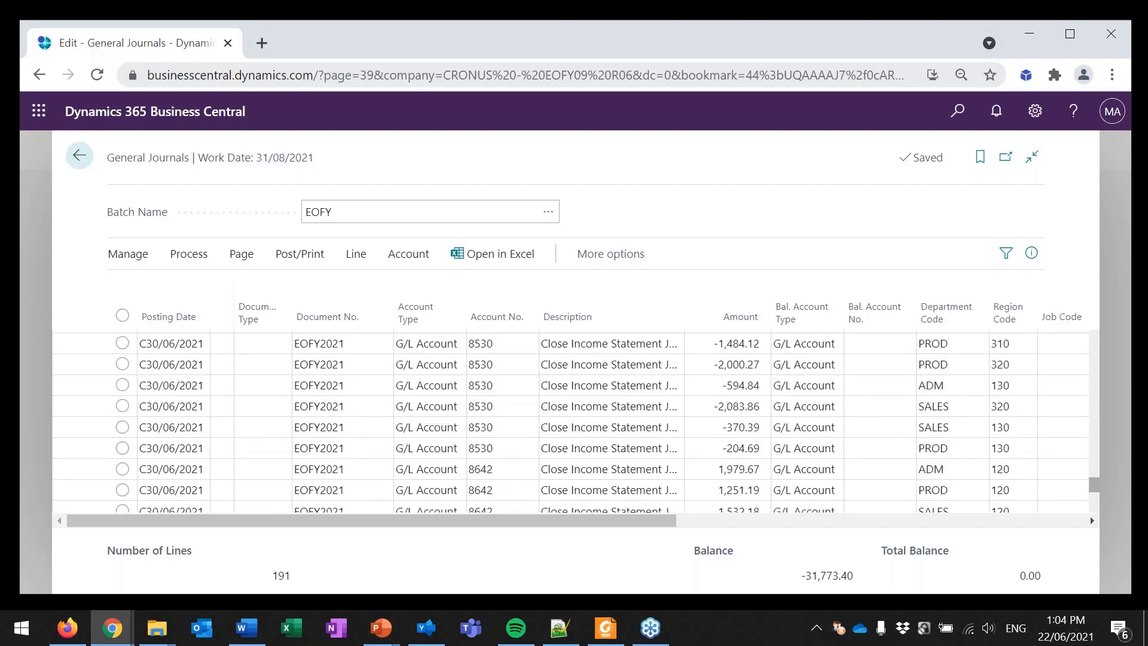
{"action": "scroll", "coordinate": [628, 441], "scroll_direction": "down", "scroll_amount": 3}
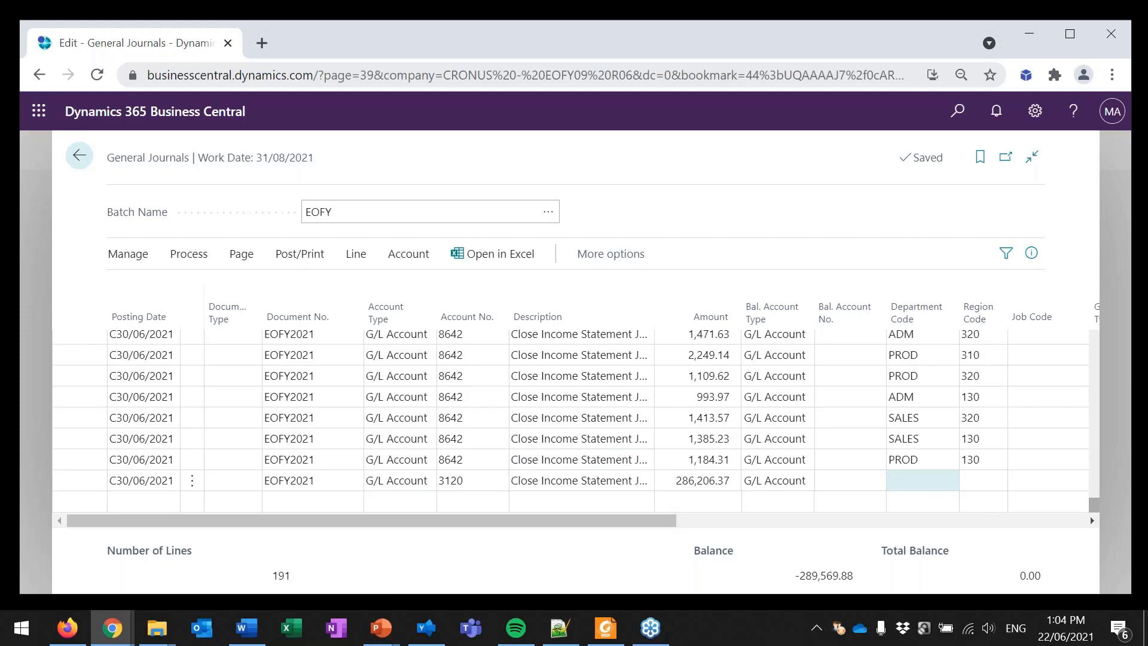
Step: Post the EOFY batch's journal lines, confirm the posting, and dismiss the message
{"action": "left_click", "coordinate": [294, 253]}
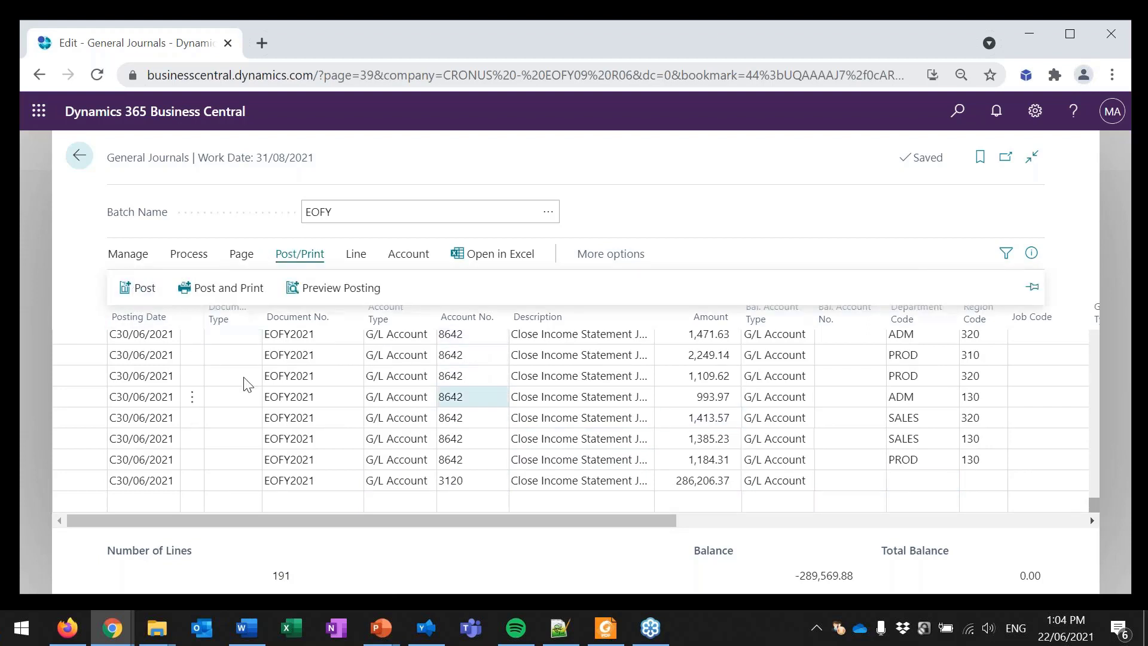
{"action": "left_click", "coordinate": [152, 292]}
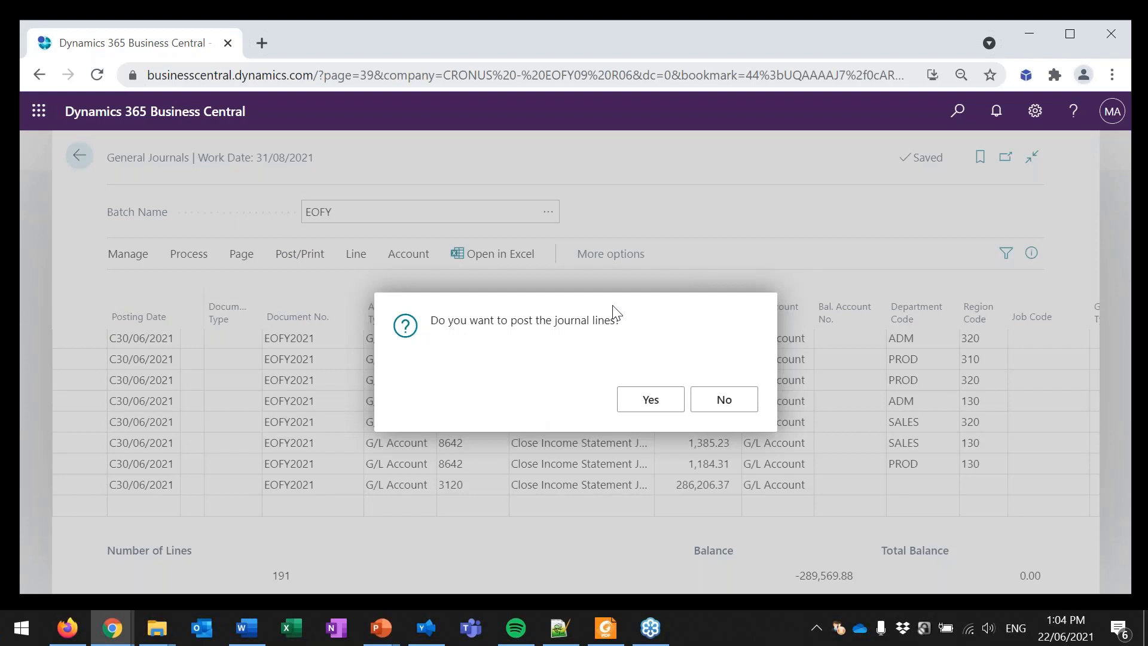
{"action": "left_click", "coordinate": [631, 400]}
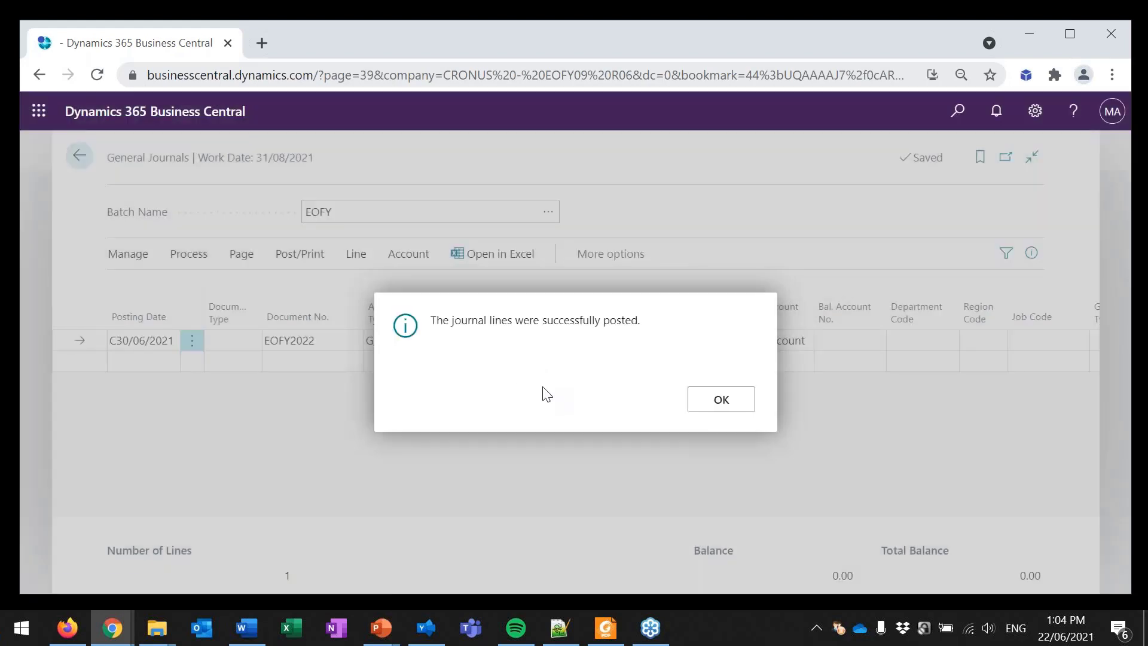
{"action": "left_click", "coordinate": [731, 405]}
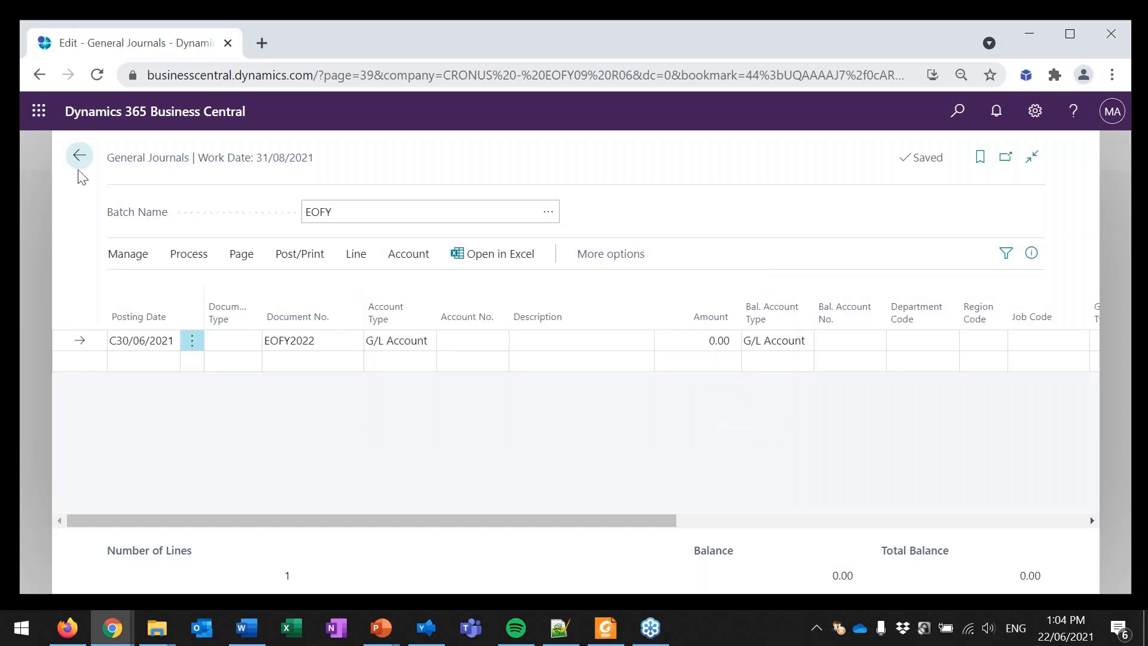
Step: Find account 8120 in the chart of accounts and open the ledger entries behind its balance at date
{"action": "left_click", "coordinate": [78, 165]}
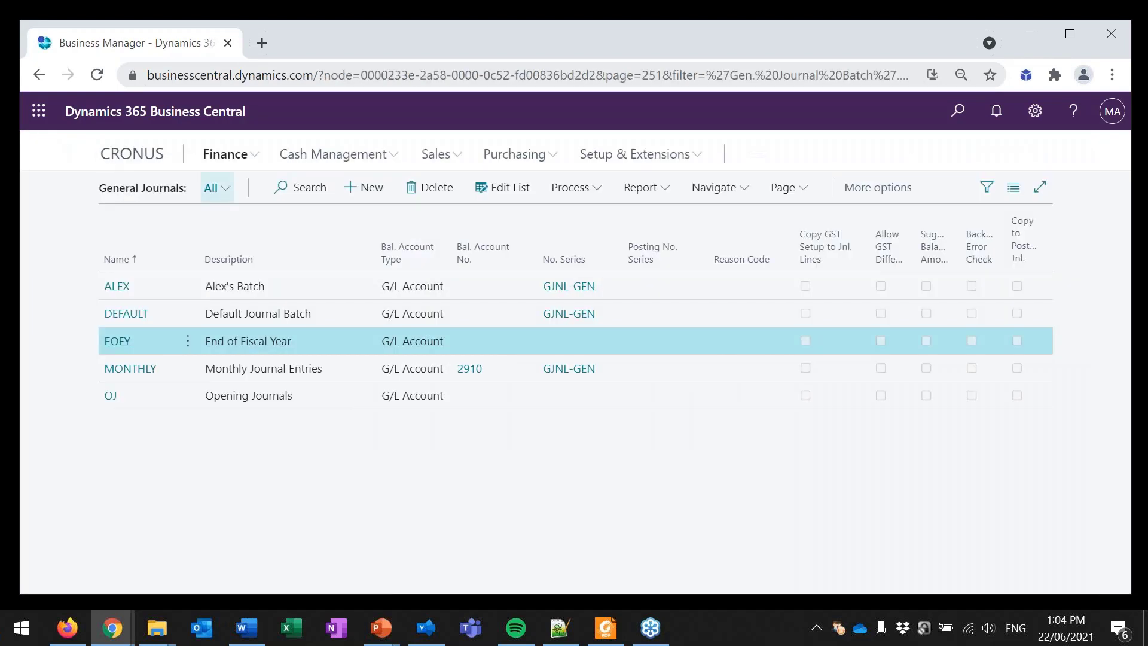
{"action": "left_click", "coordinate": [236, 154]}
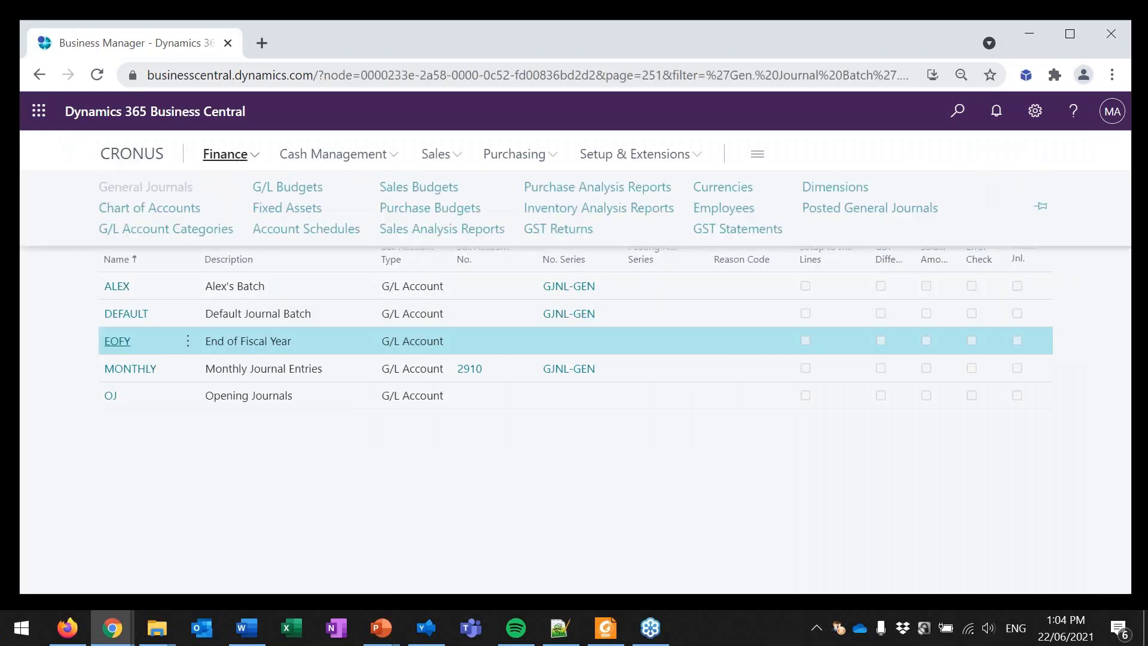
{"action": "left_click", "coordinate": [180, 210]}
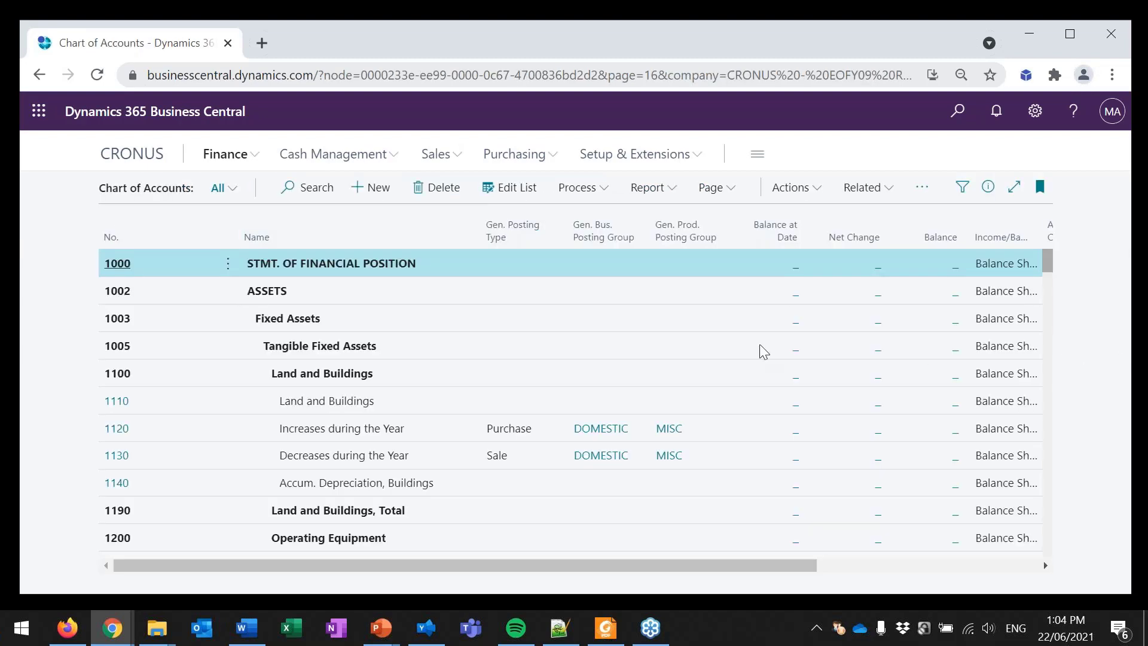
{"action": "left_click", "coordinate": [304, 190]}
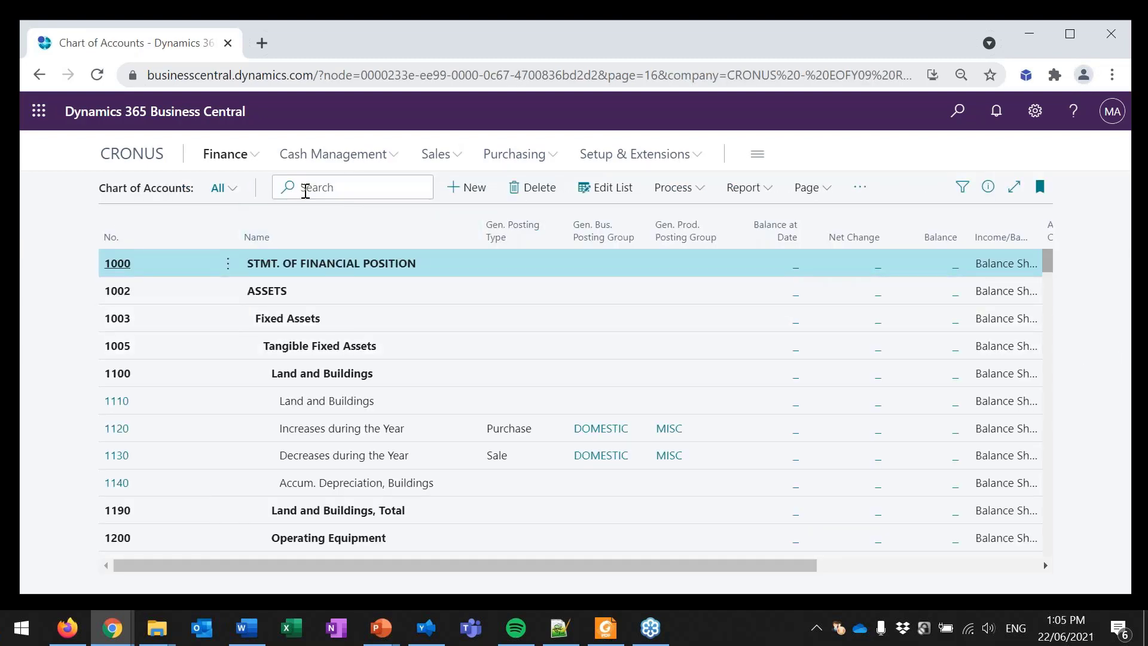
{"action": "type", "text": "8120"}
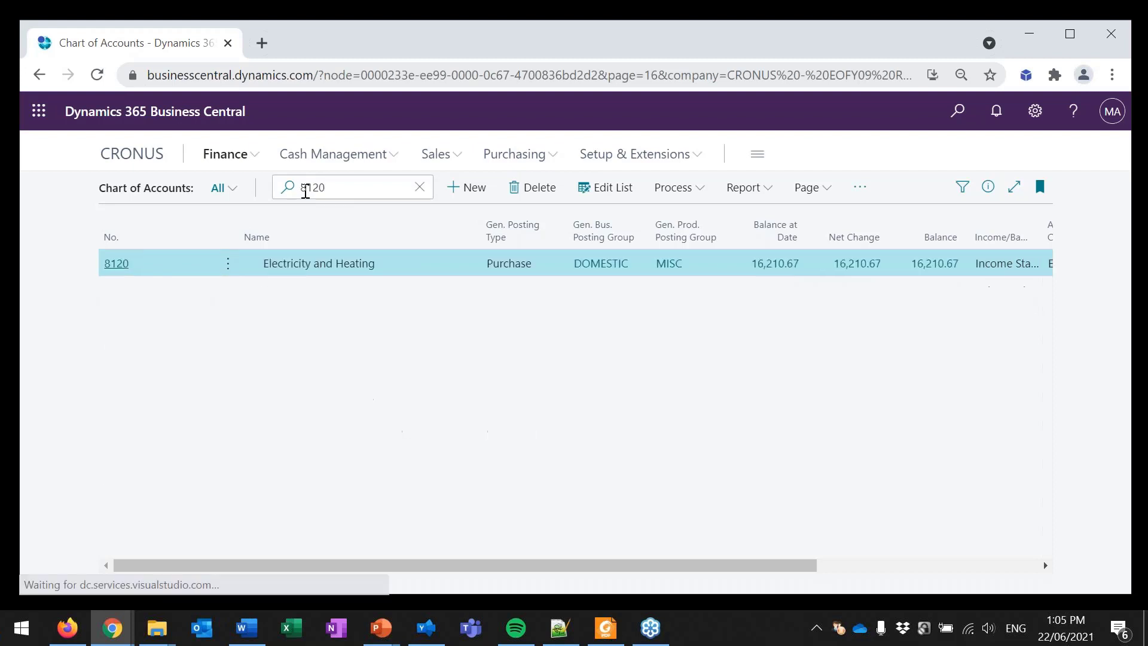
{"action": "left_click", "coordinate": [765, 266]}
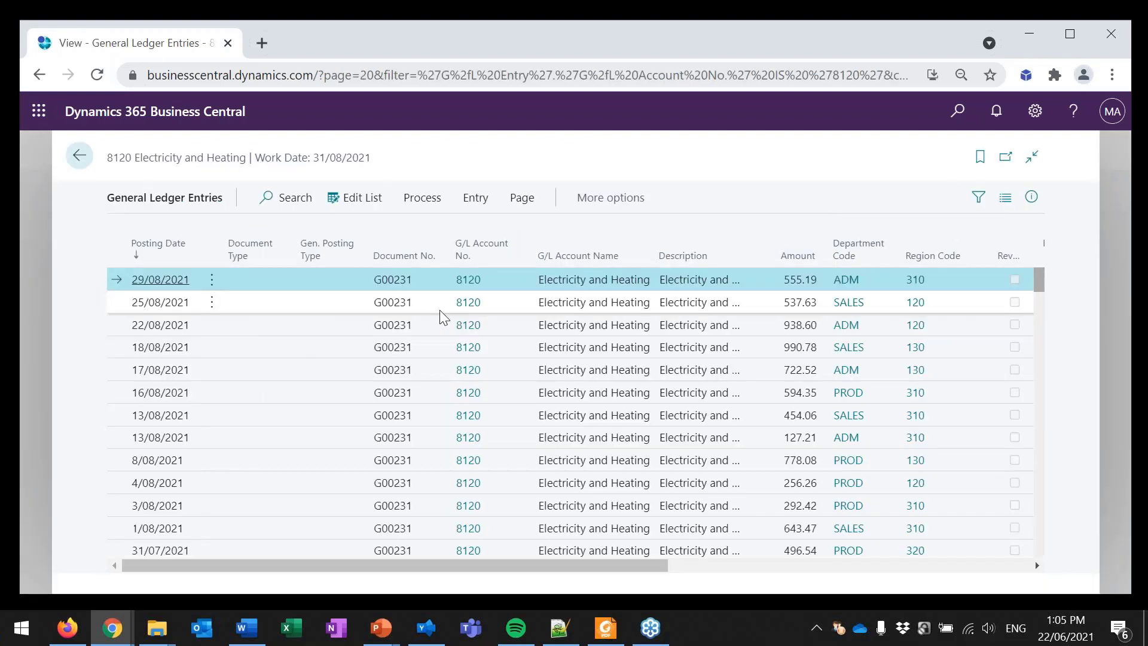
Step: Examine account 8120's ledger entries back through the C30/06/2021 closing entries to the ordinary 30/06/2021 entries
{"action": "scroll", "coordinate": [198, 297], "scroll_direction": "down", "scroll_amount": 1}
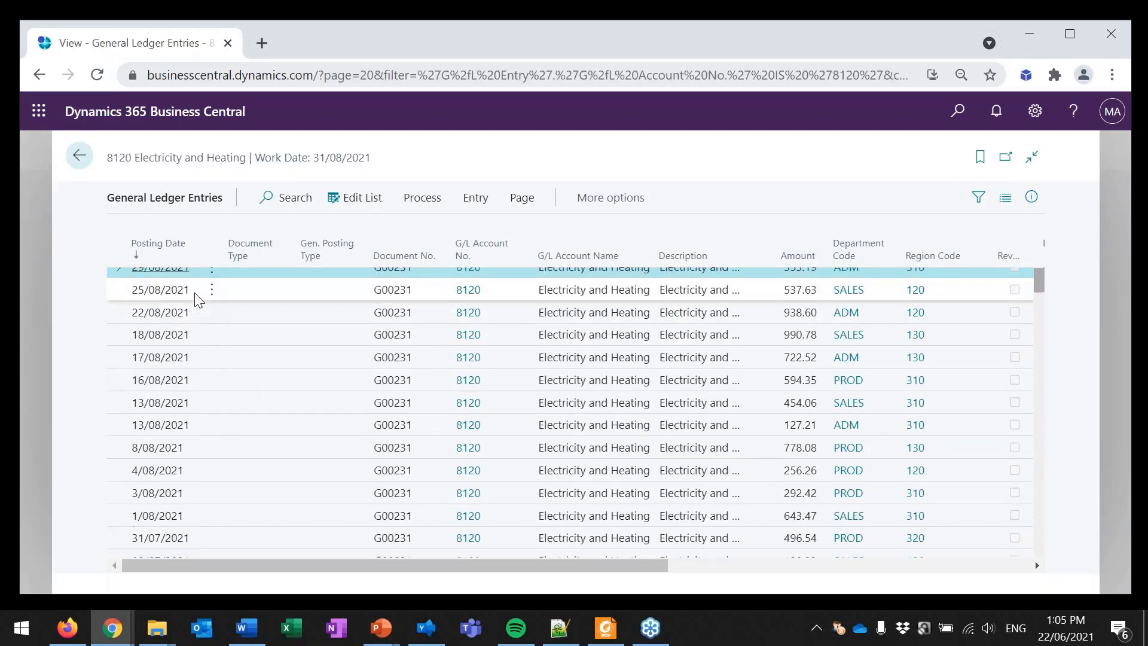
{"action": "scroll", "coordinate": [198, 297], "scroll_direction": "down", "scroll_amount": 2}
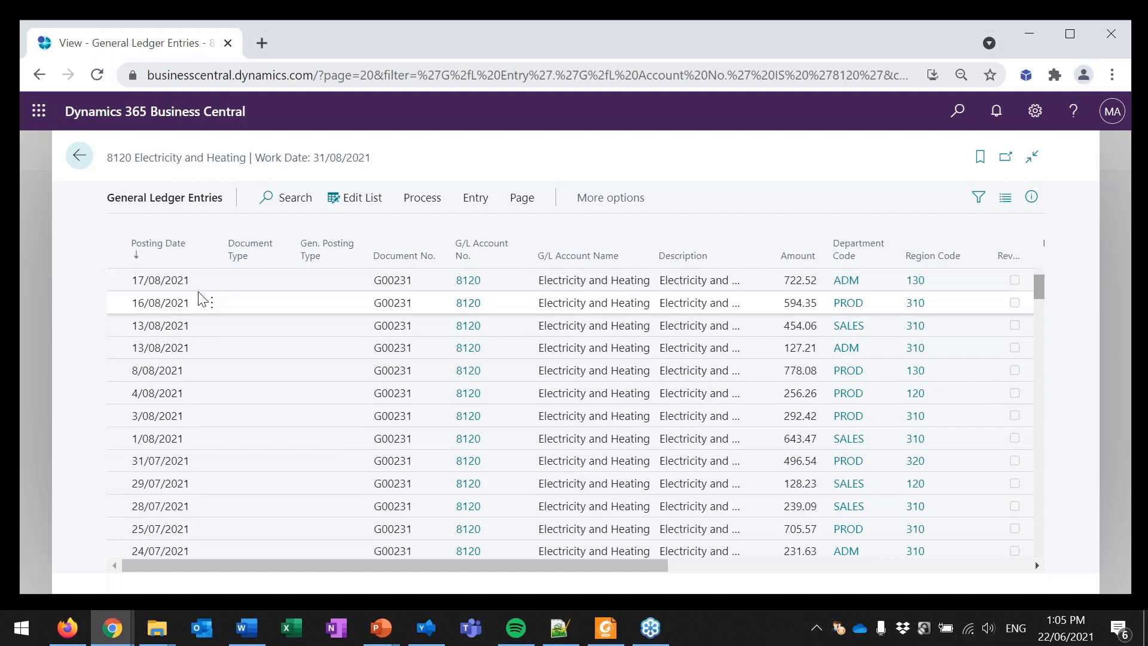
{"action": "scroll", "coordinate": [200, 299], "scroll_direction": "down", "scroll_amount": 4}
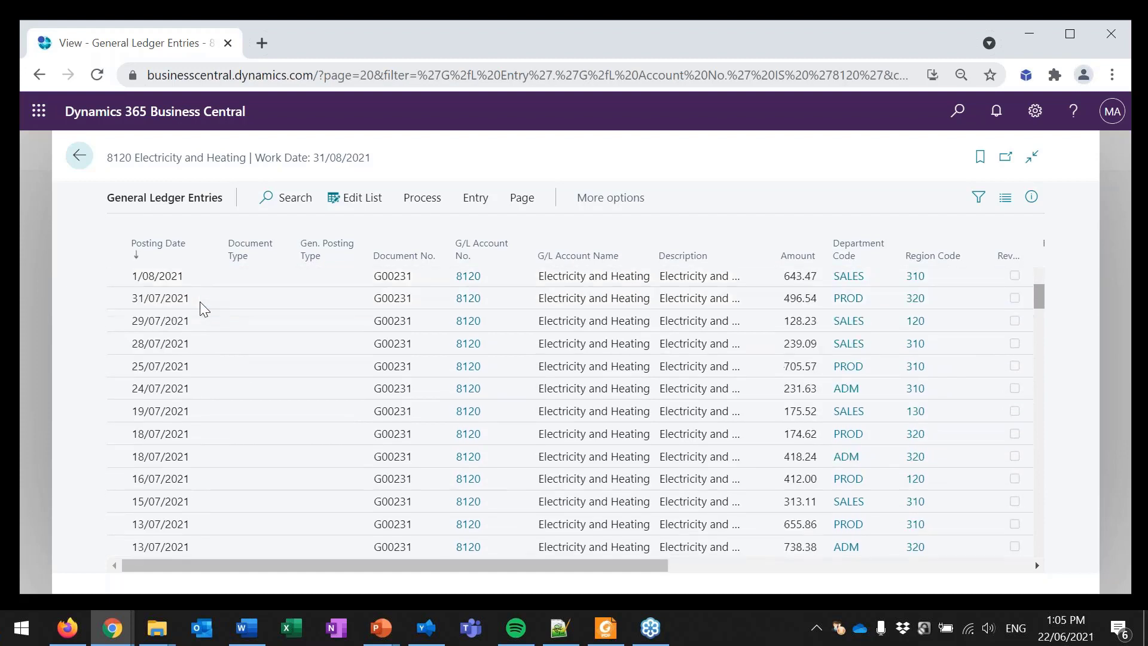
{"action": "scroll", "coordinate": [200, 301], "scroll_direction": "down", "scroll_amount": 1}
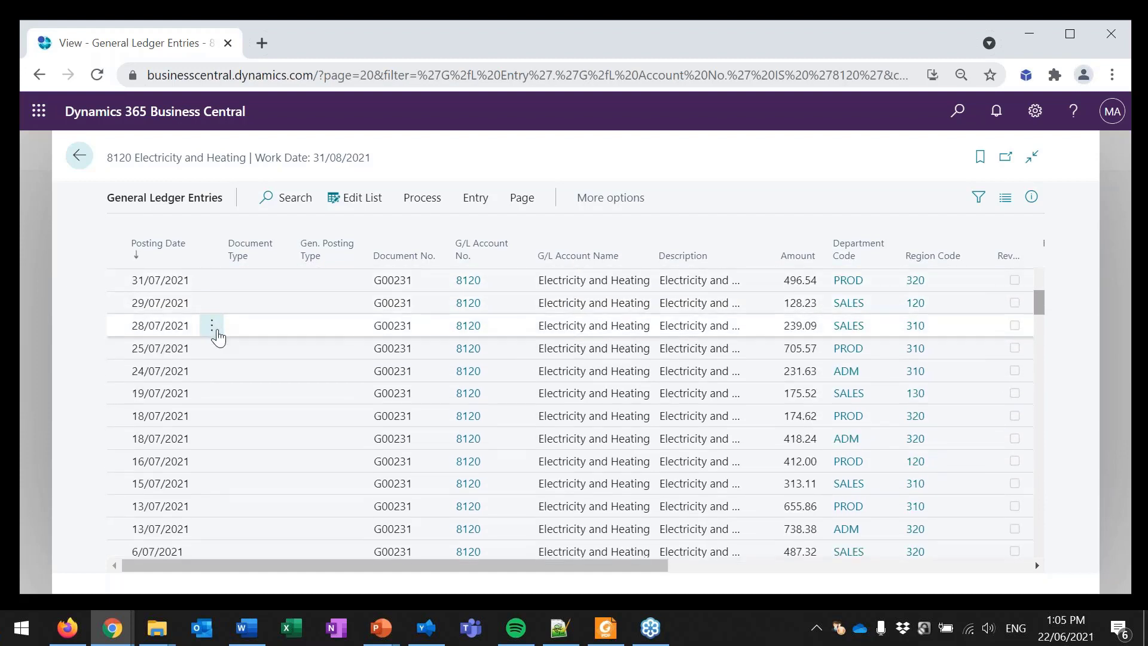
{"action": "scroll", "coordinate": [218, 338], "scroll_direction": "down", "scroll_amount": 7}
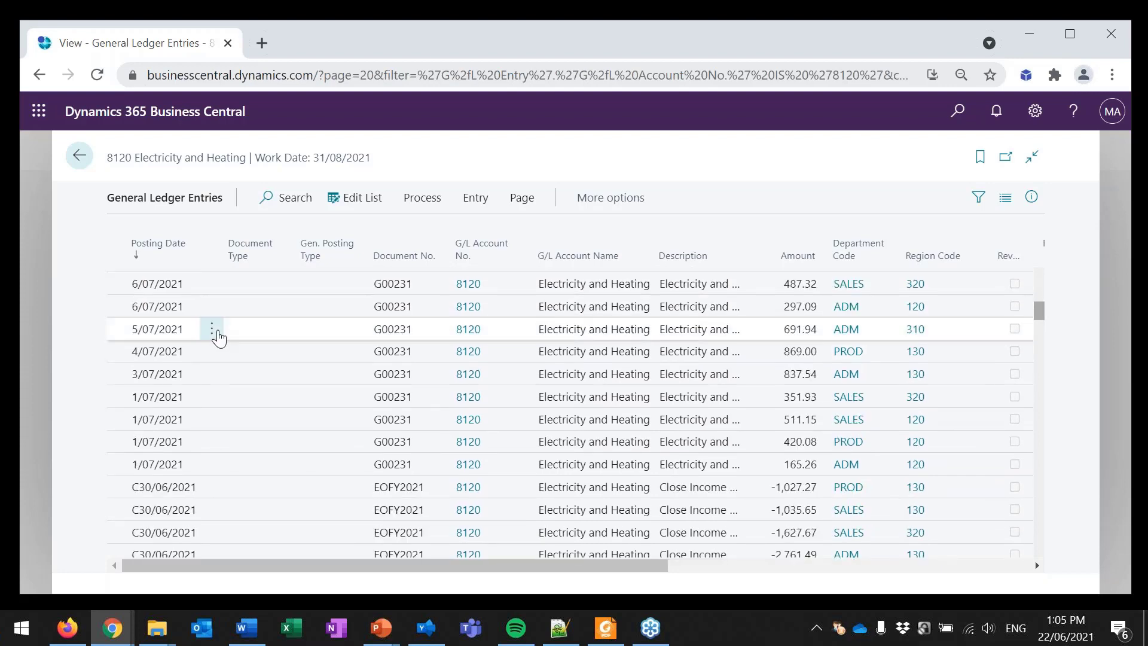
{"action": "scroll", "coordinate": [219, 339], "scroll_direction": "down", "scroll_amount": 2}
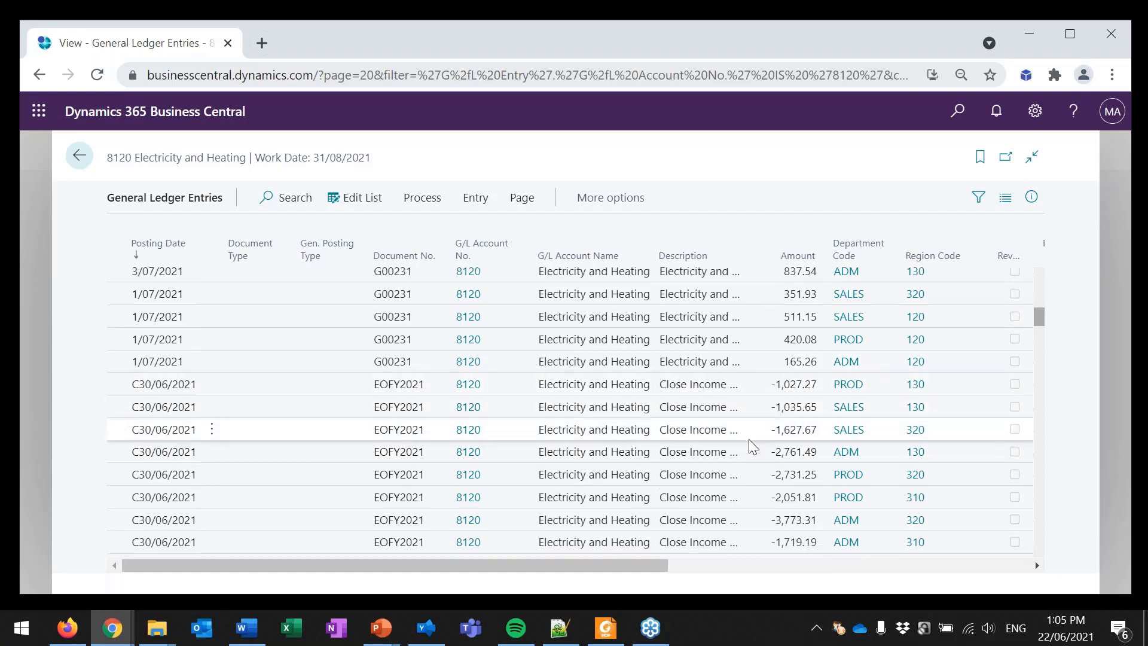
{"action": "scroll", "coordinate": [749, 446], "scroll_direction": "down", "scroll_amount": 3}
{"action": "scroll", "coordinate": [748, 445], "scroll_direction": "down", "scroll_amount": 2}
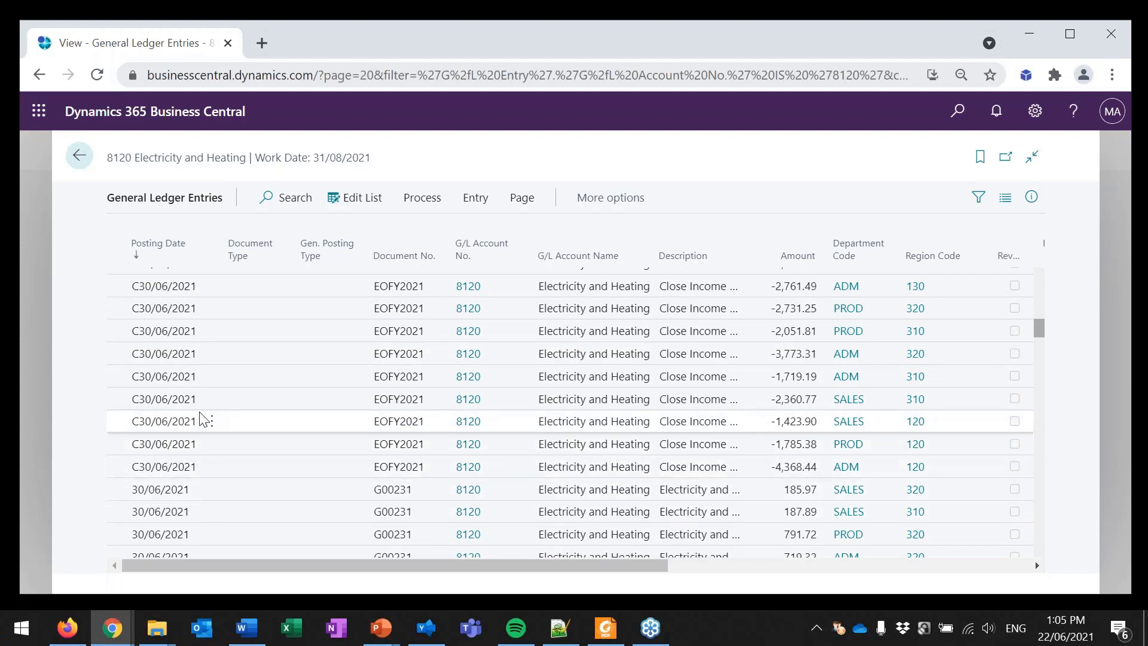
Step: Filter account 8120's ledger entries to department code ADM and compare the entries before and after the C30/06/2021 closing entries
{"action": "left_click", "coordinate": [889, 373]}
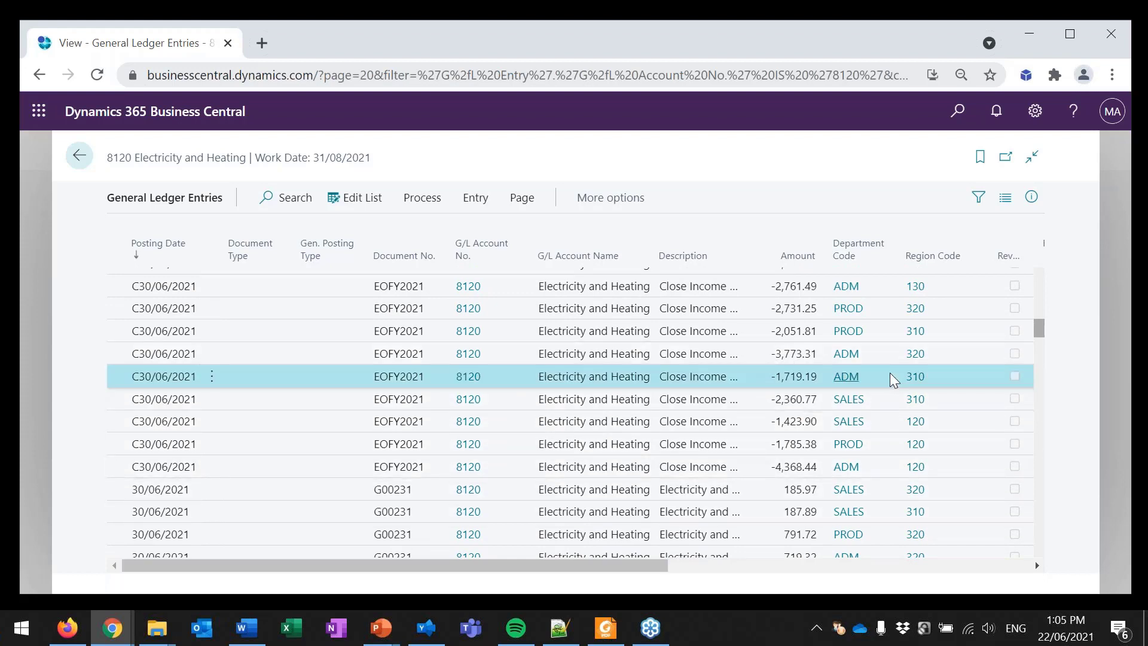
{"action": "left_click", "coordinate": [867, 226]}
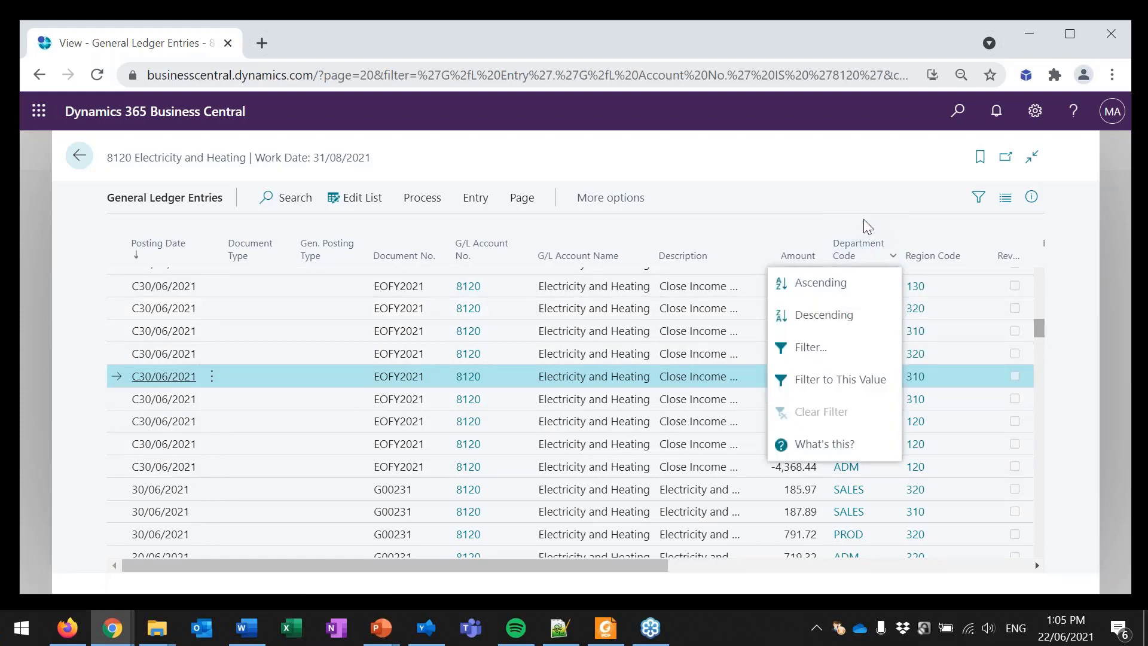
{"action": "left_click", "coordinate": [841, 380]}
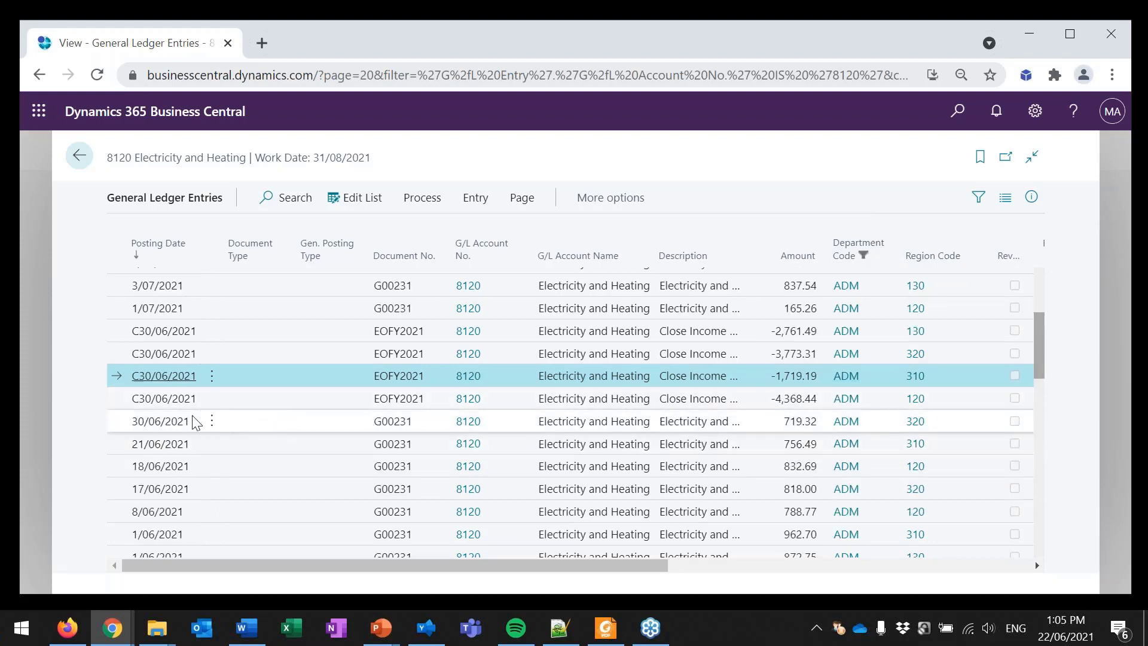
{"action": "left_click", "coordinate": [211, 421]}
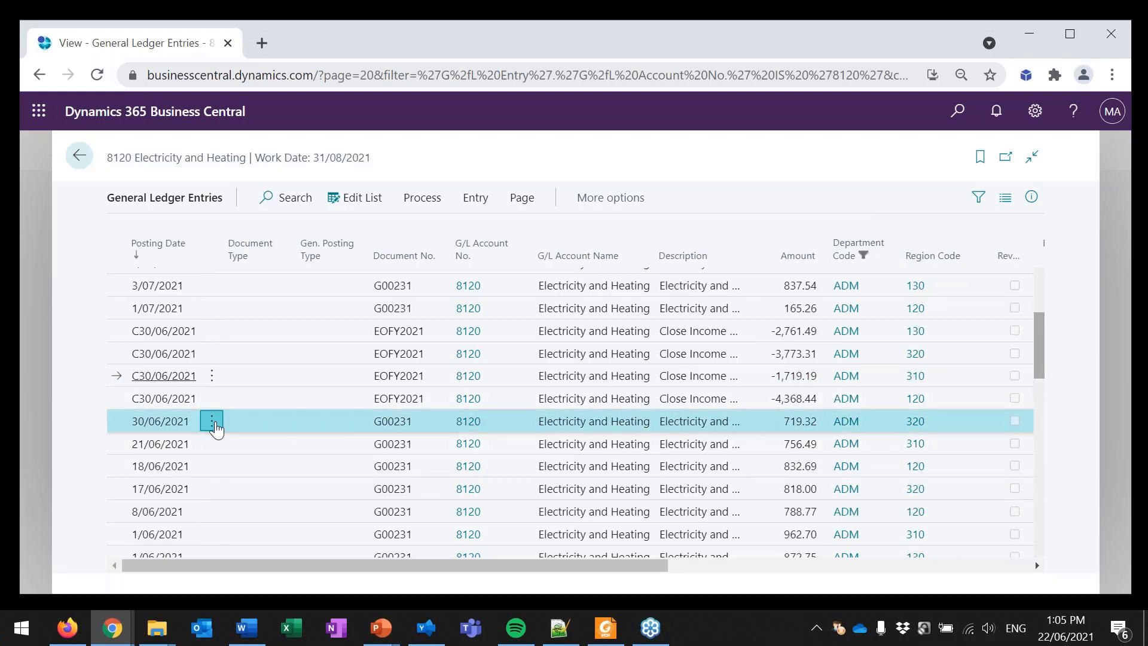
{"action": "left_click", "coordinate": [287, 425]}
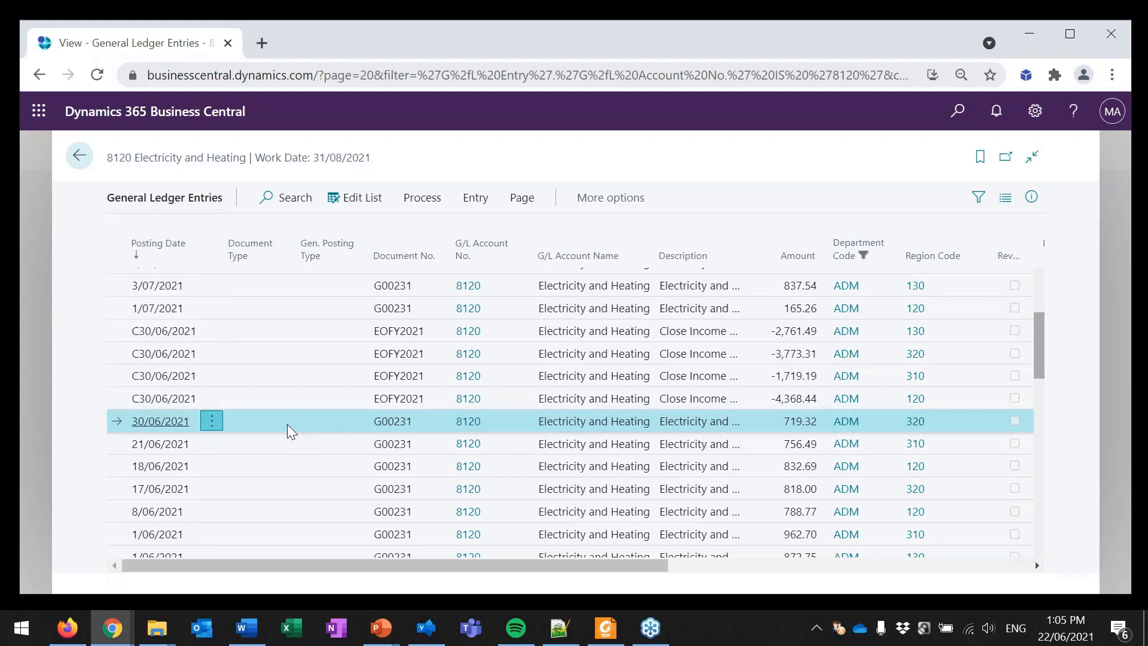
{"action": "left_click", "coordinate": [270, 307]}
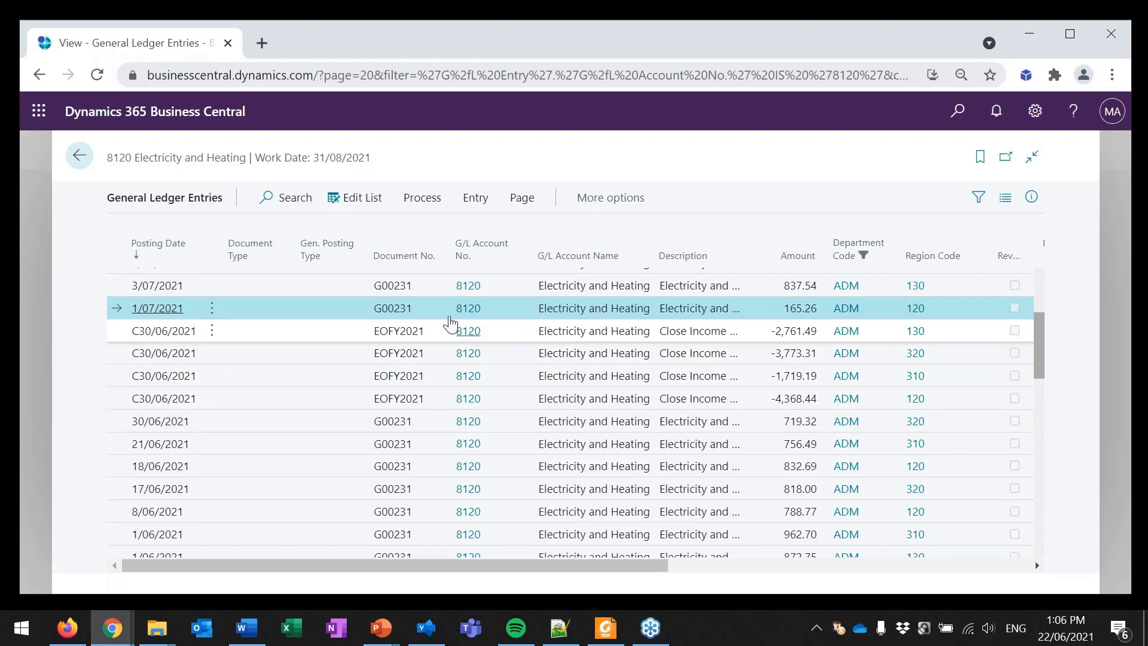
Step: Find account 3120 in the chart of accounts, open its ledger entries, and examine the yearly closing entries
{"action": "left_click", "coordinate": [78, 157]}
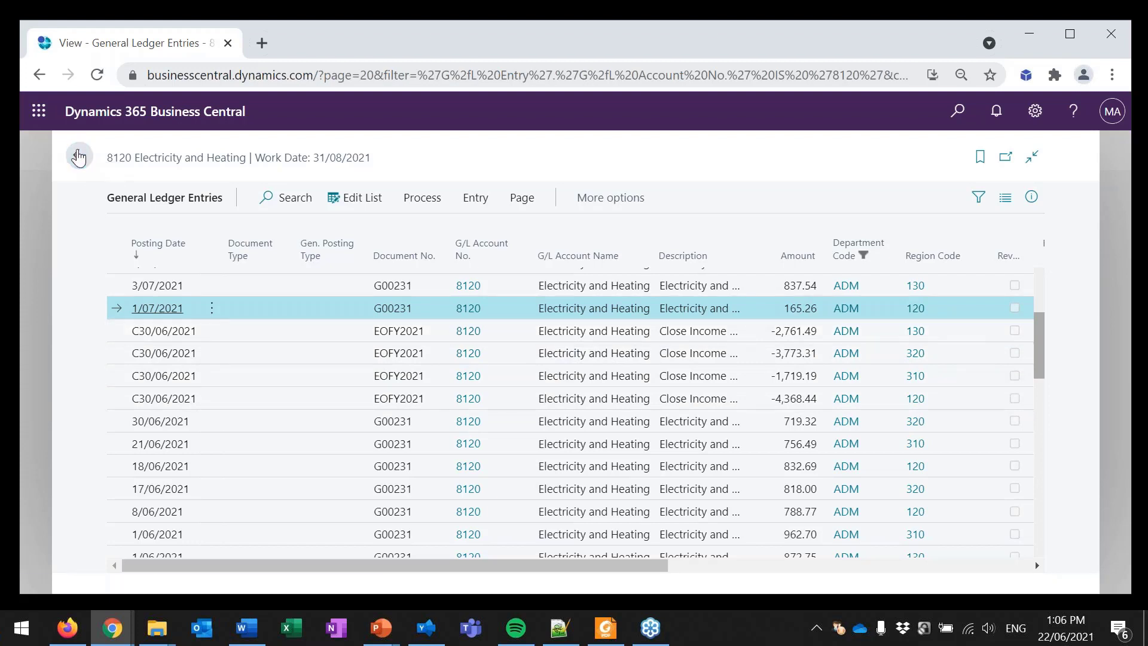
{"action": "left_click_drag", "start_coordinate": [333, 186], "coordinate": [279, 188]}
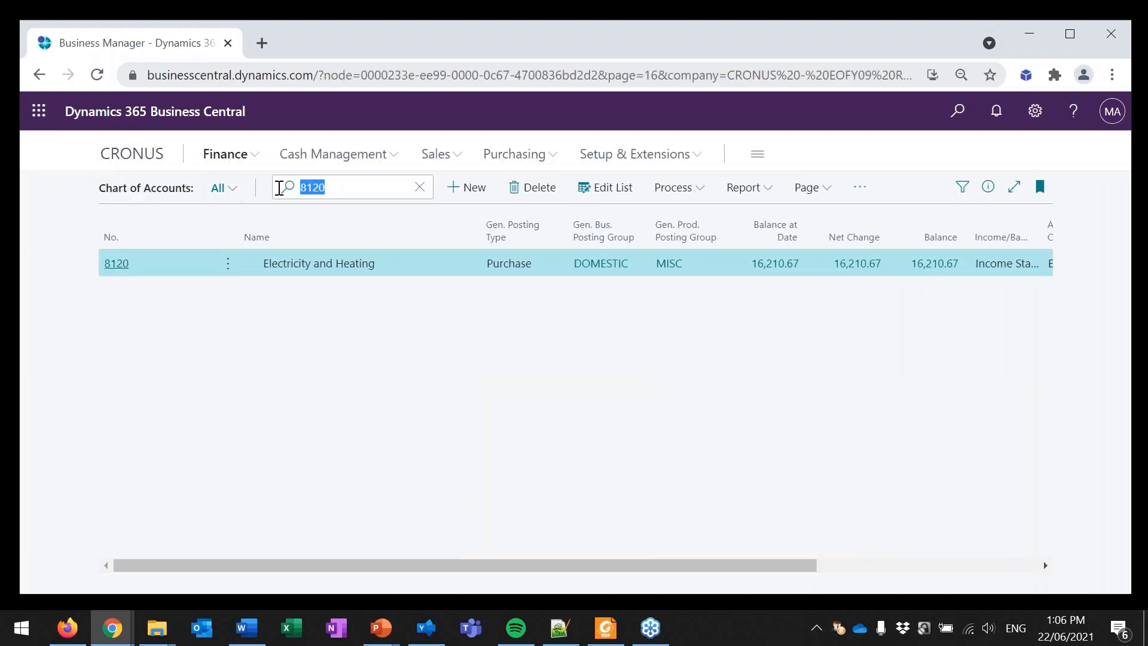
{"action": "type", "text": "3120"}
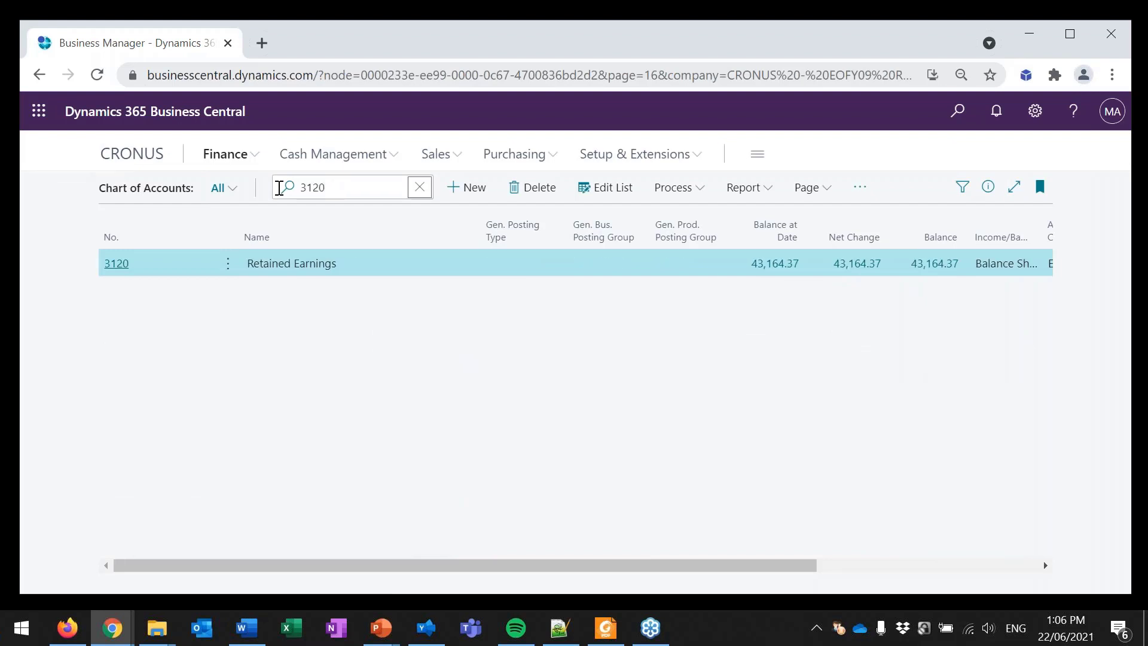
{"action": "left_click", "coordinate": [126, 267]}
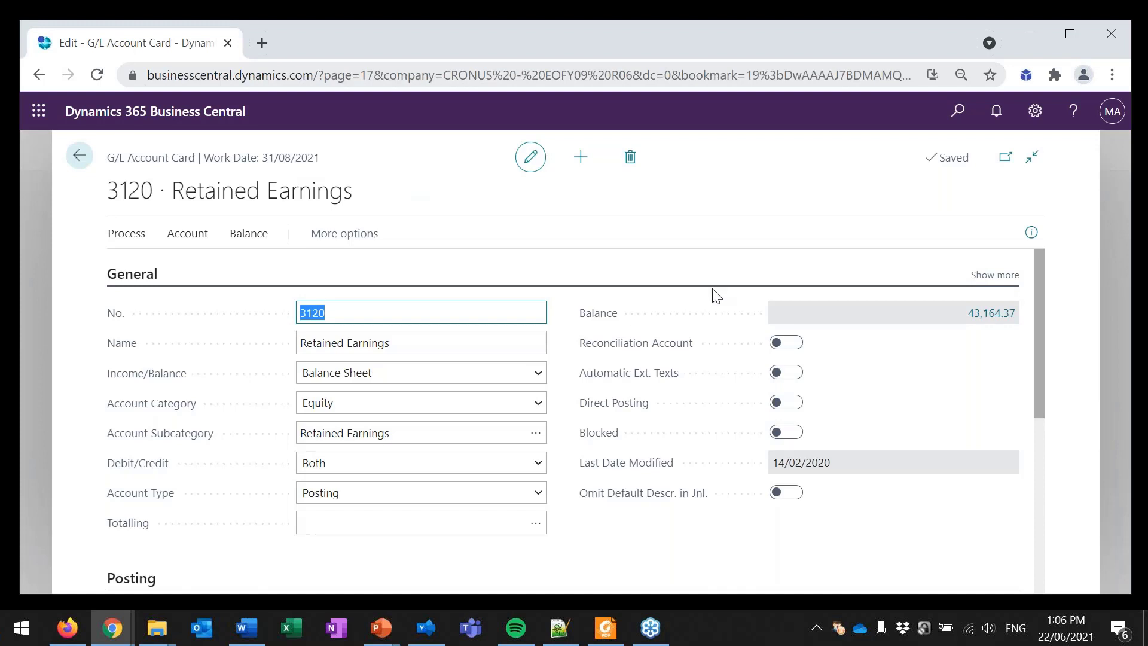
{"action": "key", "text": "ctrl+F7"}
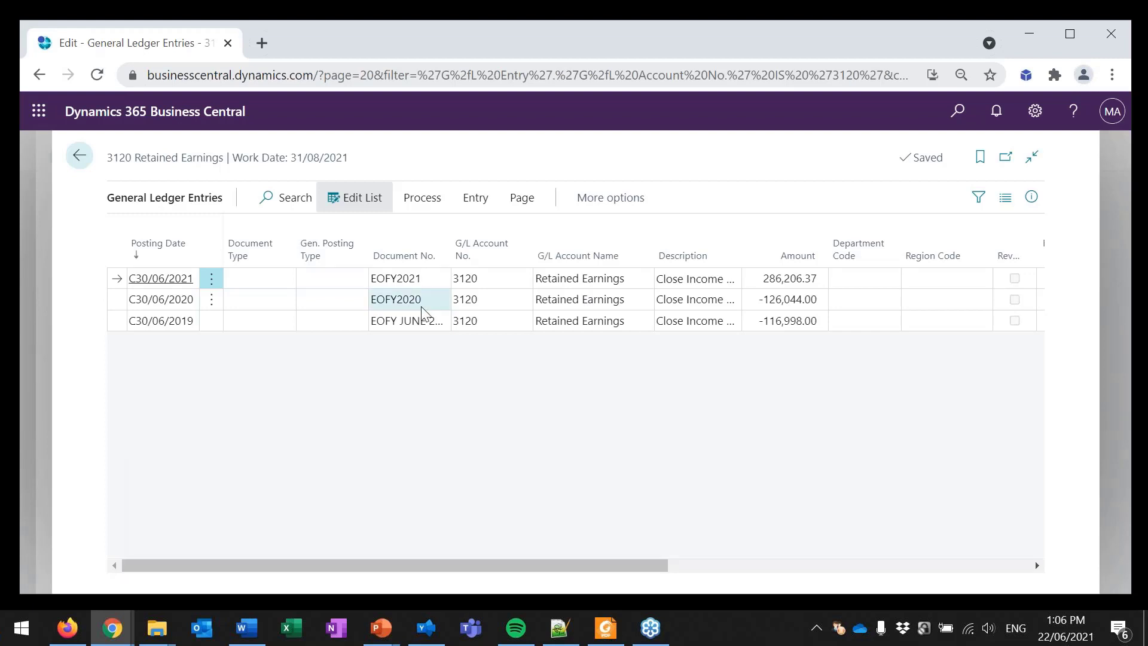
{"action": "left_click", "coordinate": [500, 302]}
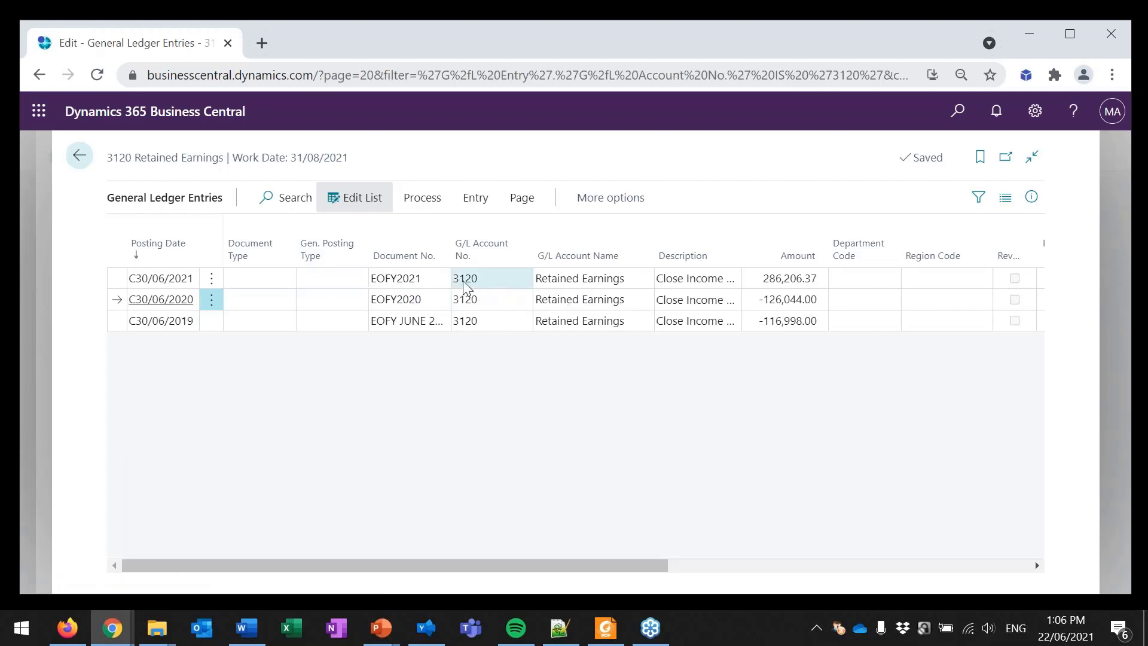
{"action": "left_click", "coordinate": [424, 278]}
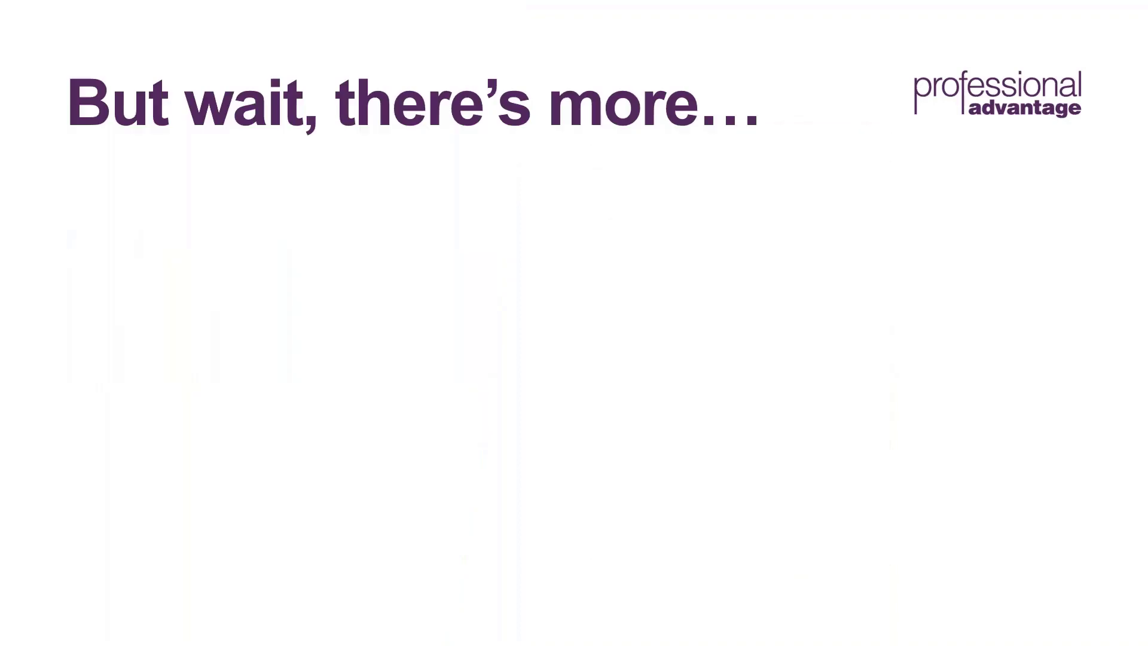
{"action": "key", "text": "Right"}
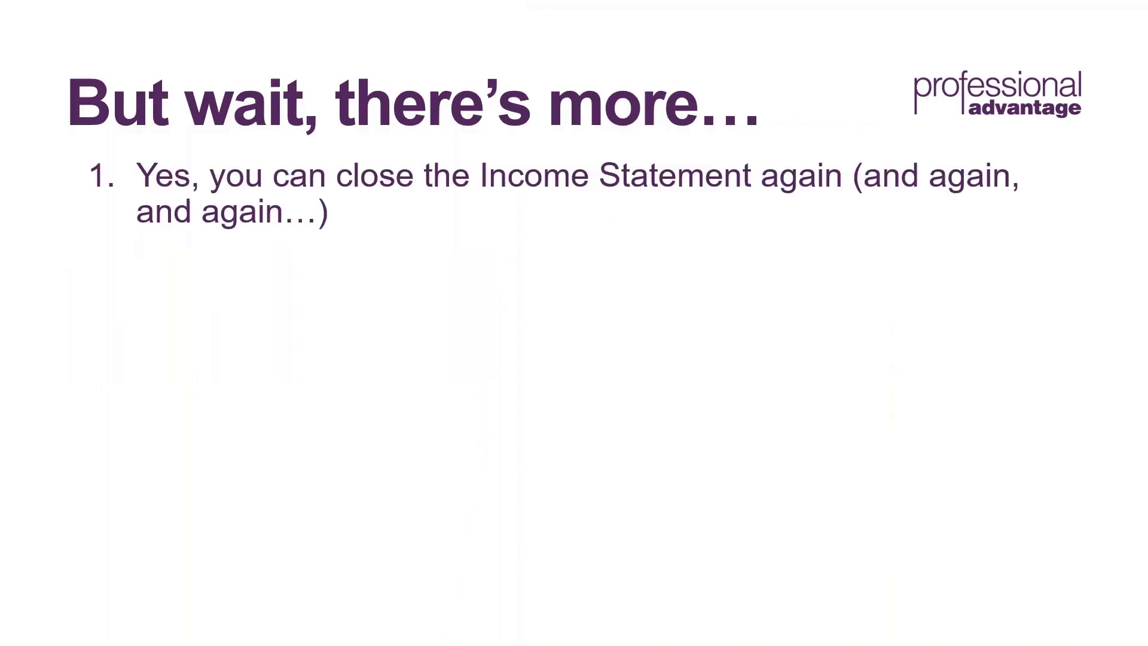